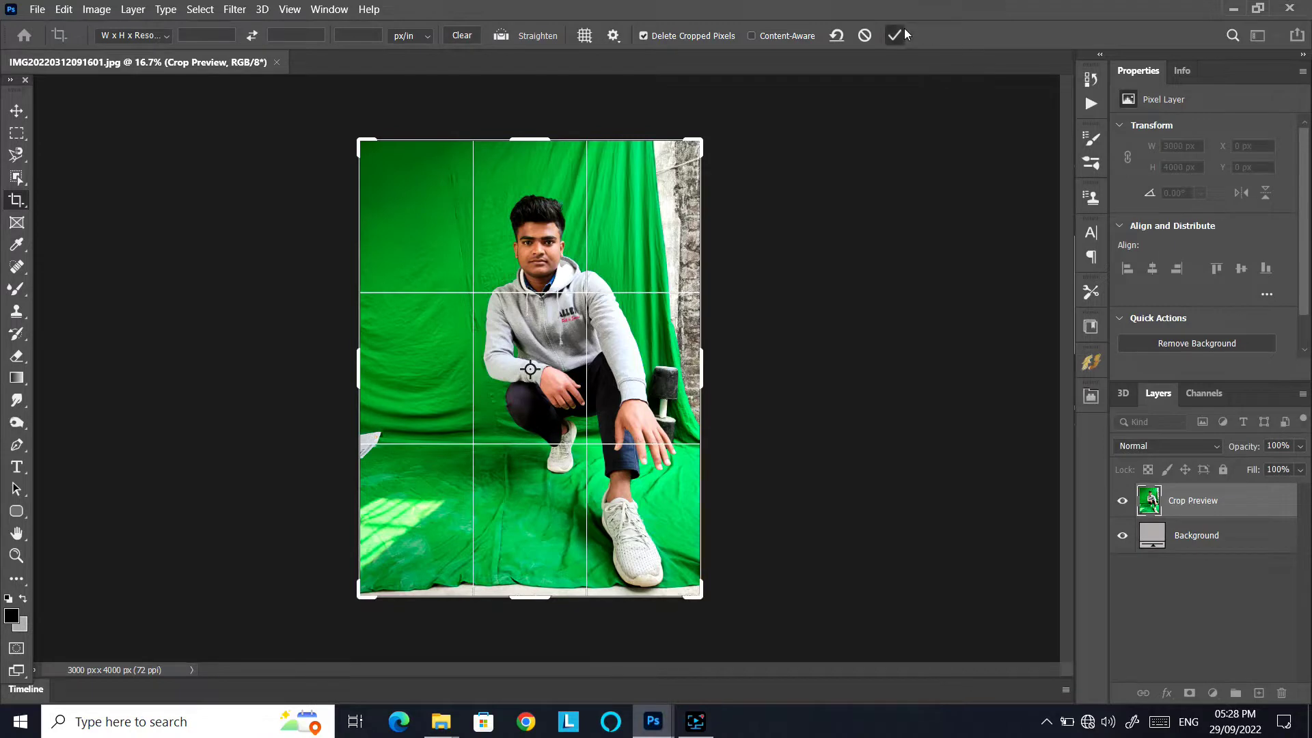
Apply the crop and select the whole crouching man with the Object Selection tool
{"action": "left_click", "coordinate": [901, 34]}
{"action": "right_click", "coordinate": [16, 177]}
{"action": "left_click", "coordinate": [68, 177]}
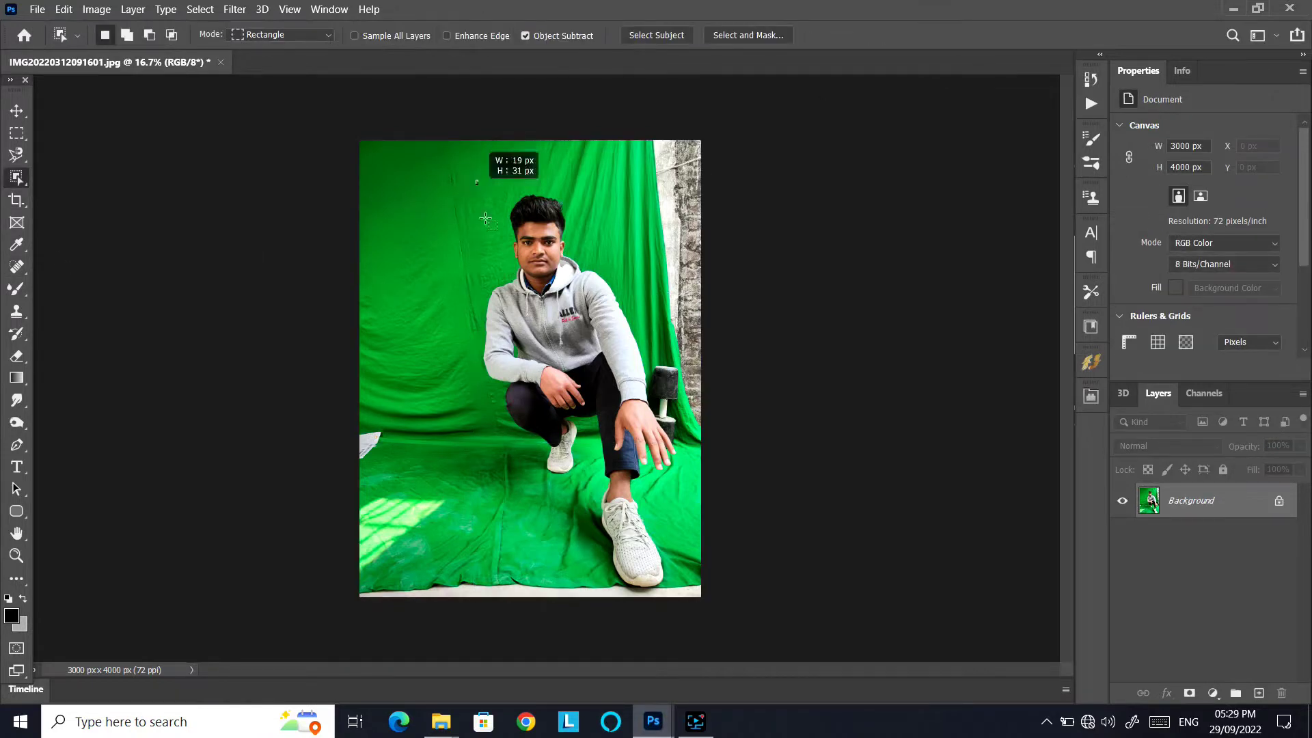
{"action": "left_click_drag", "start_coordinate": [485, 217], "coordinate": [682, 592]}
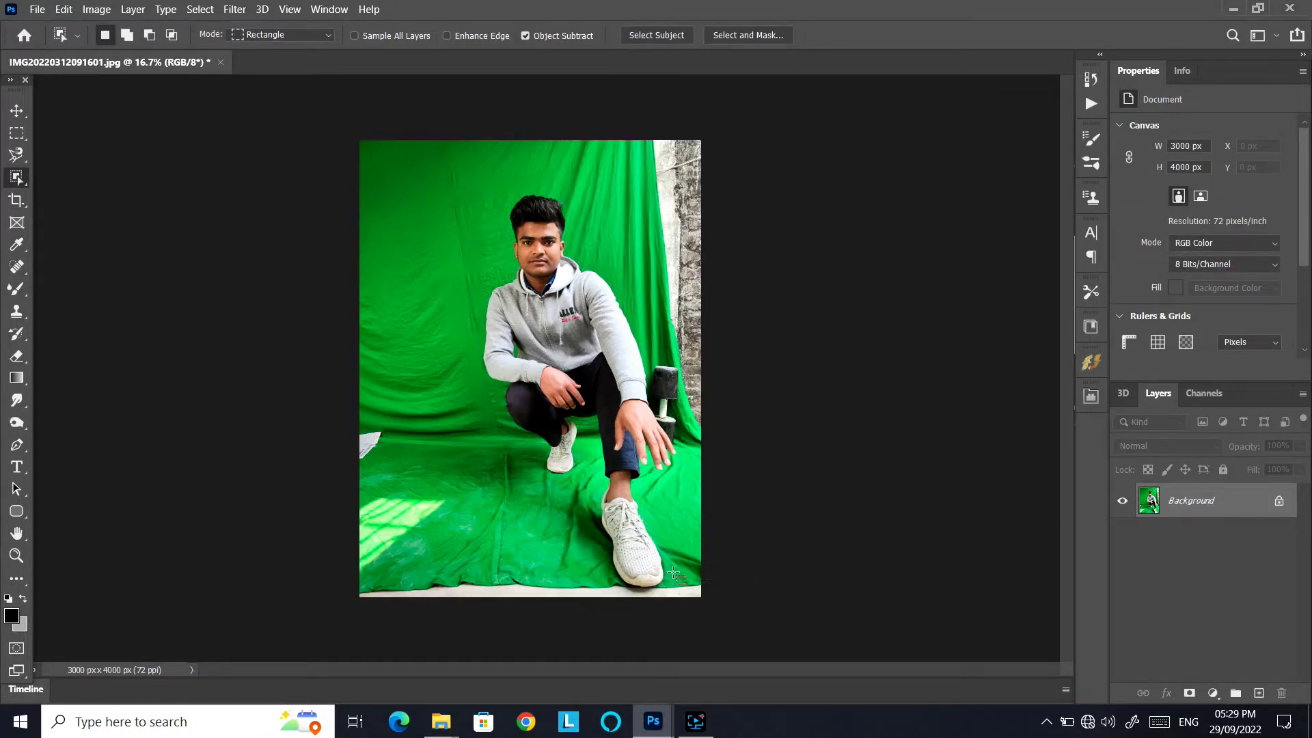
Subtract the green gap between the man's bent arm and his hoodie from the selection with the Quick Selection tool
{"action": "left_click", "coordinate": [571, 406], "text": "ctrl"}
{"action": "left_click", "coordinate": [571, 406], "text": "ctrl"}
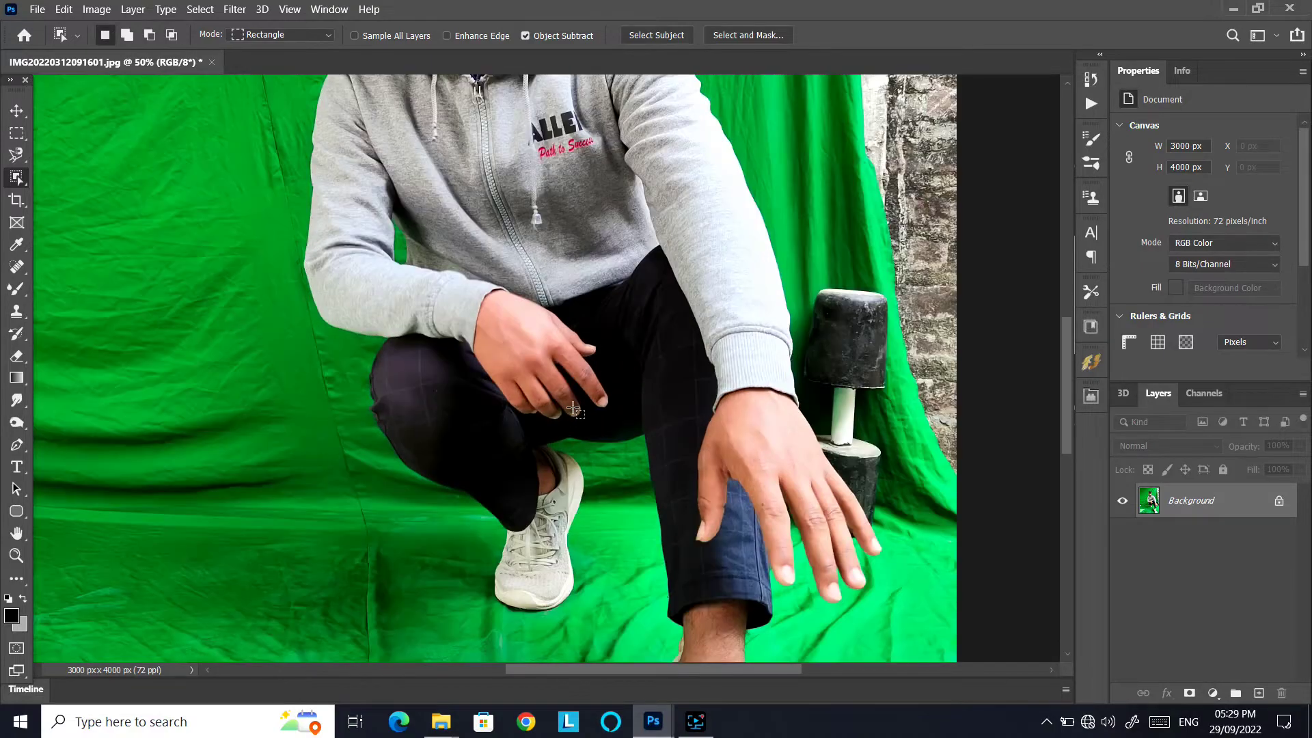
{"action": "left_click", "coordinate": [570, 412], "text": "ctrl"}
{"action": "scroll", "coordinate": [564, 426], "scroll_direction": "up", "scroll_amount": 5}
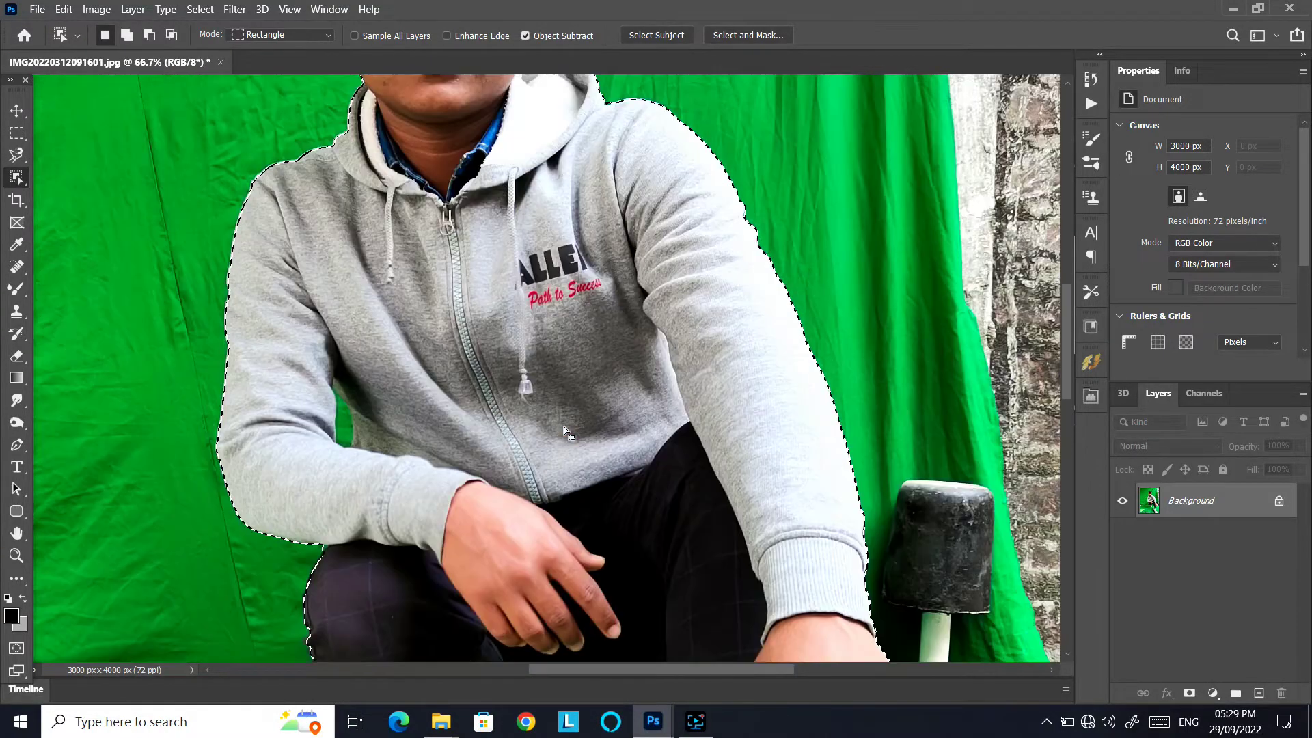
{"action": "scroll", "coordinate": [438, 457], "scroll_direction": "up", "scroll_amount": 3}
{"action": "left_click", "coordinate": [357, 435], "text": "ctrl"}
{"action": "scroll", "coordinate": [369, 418], "scroll_direction": "down", "scroll_amount": 4}
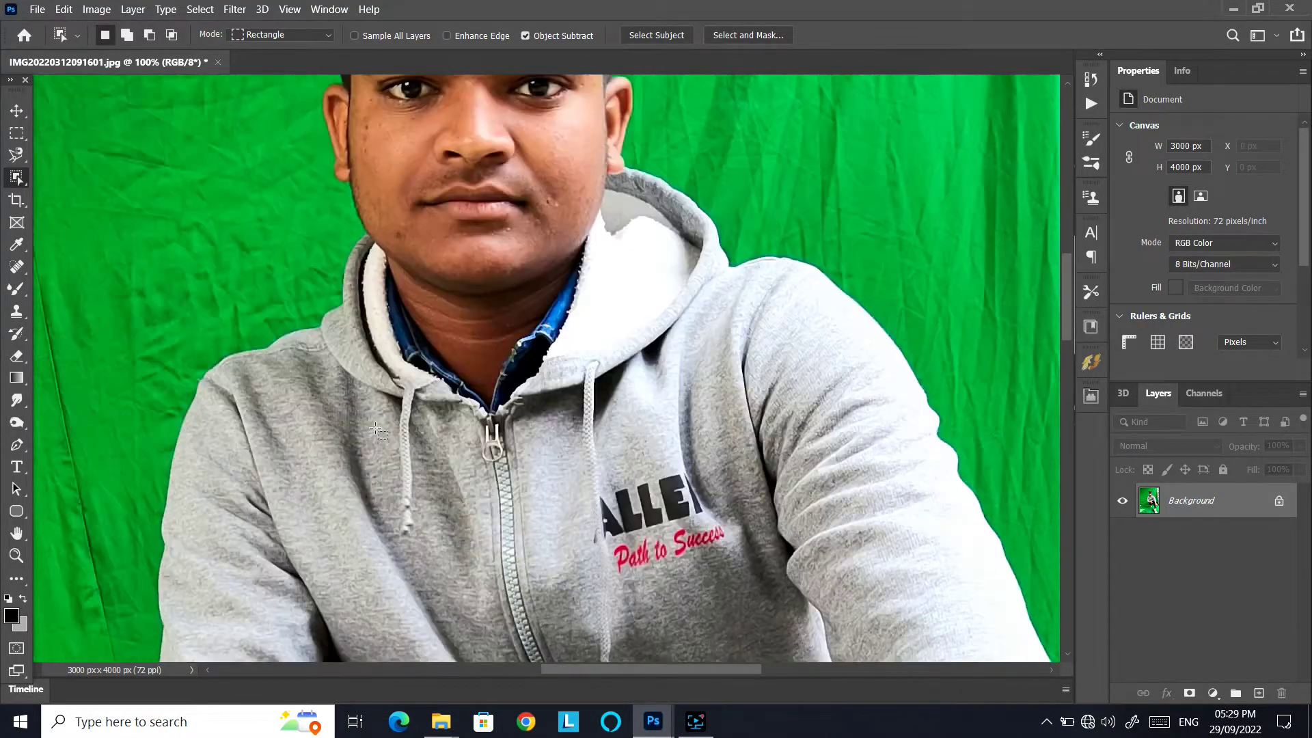
{"action": "left_click", "coordinate": [380, 403], "text": "ctrl"}
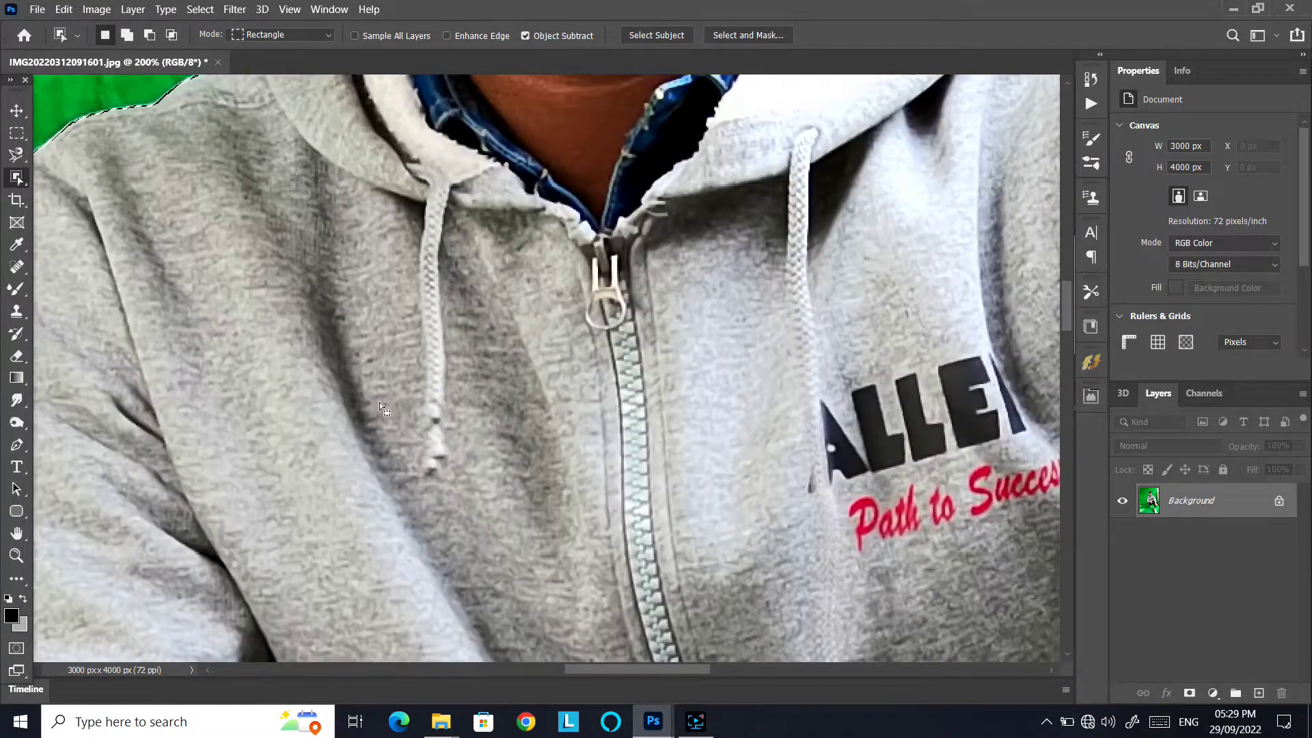
{"action": "scroll", "coordinate": [379, 400], "scroll_direction": "down", "scroll_amount": 5}
{"action": "scroll", "coordinate": [498, 485], "scroll_direction": "left", "scroll_amount": 2}
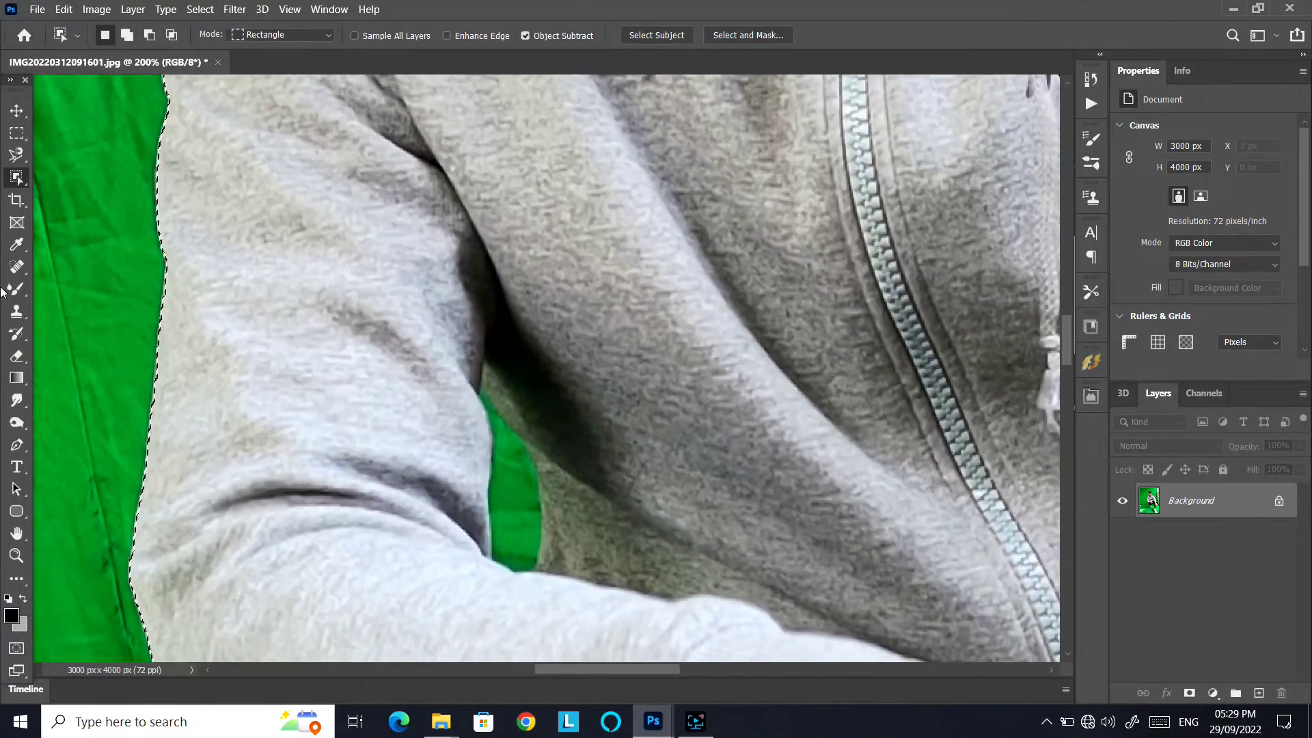
{"action": "right_click", "coordinate": [17, 177]}
{"action": "left_click", "coordinate": [89, 194]}
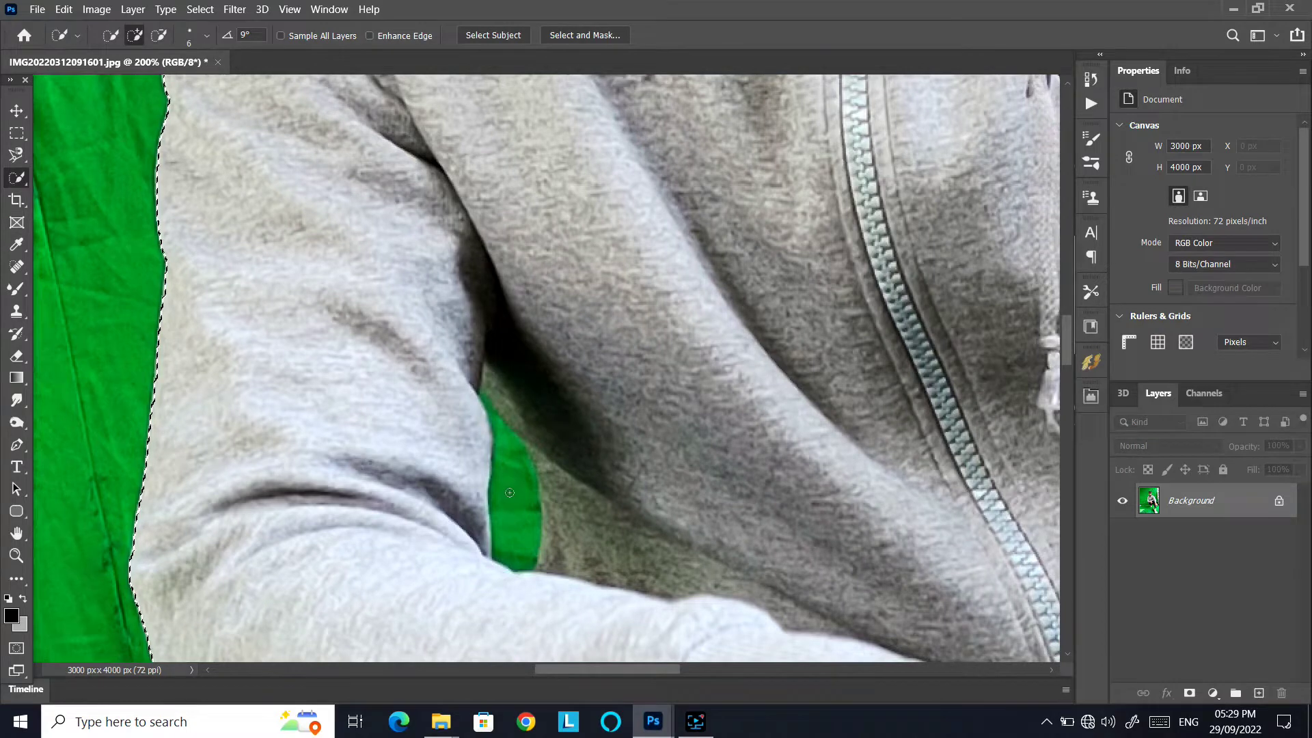
{"action": "left_click_drag", "start_coordinate": [515, 510], "coordinate": [502, 437]}
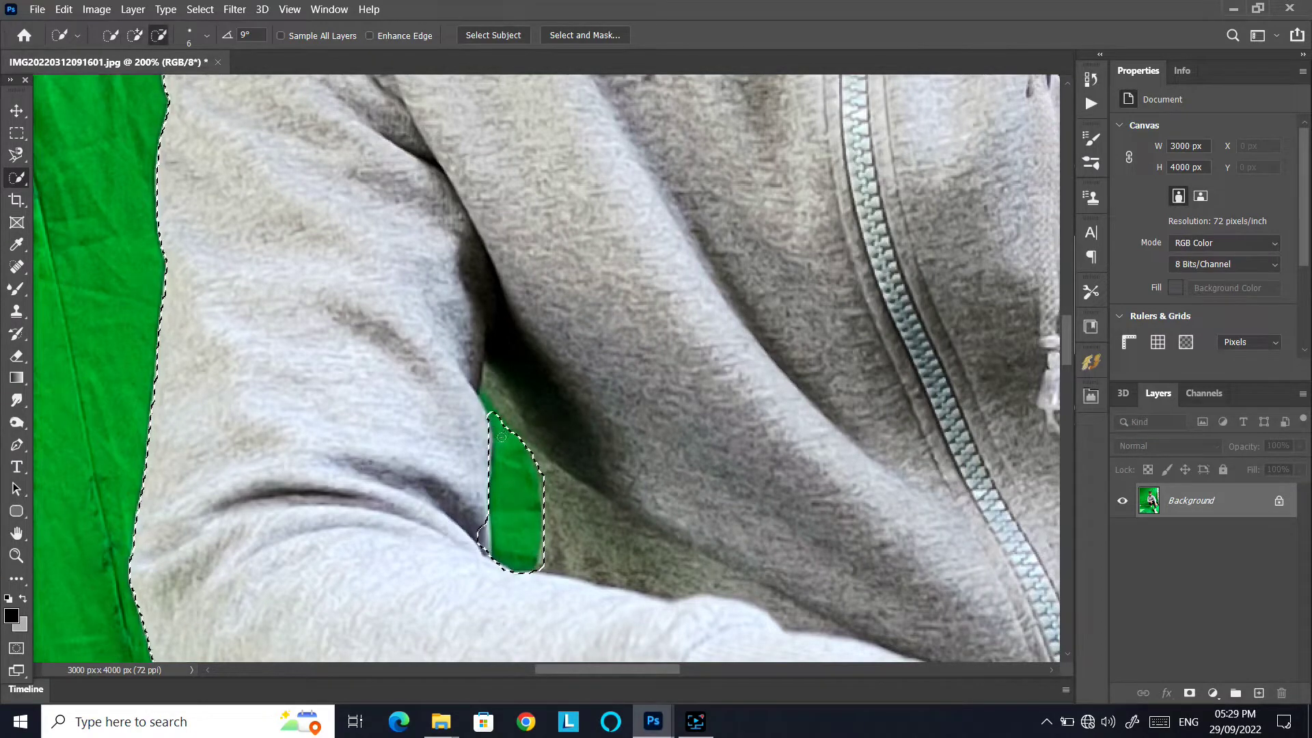
Subtract the small green area above the rear shoe, beside the ankle, from the selection
{"action": "scroll", "coordinate": [494, 472], "scroll_direction": "down", "scroll_amount": 2}
{"action": "scroll", "coordinate": [494, 478], "scroll_direction": "down", "scroll_amount": 1}
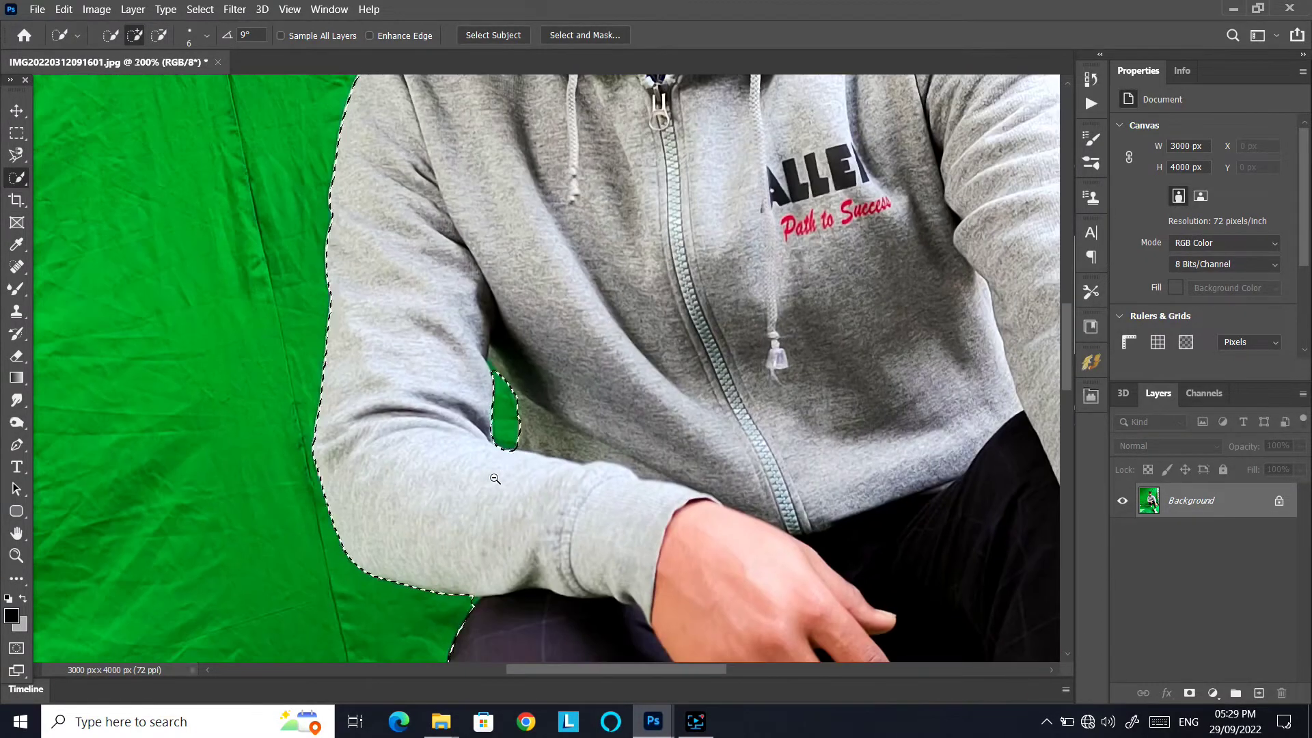
{"action": "mouse_move", "coordinate": [603, 350]}
{"action": "left_mouse_down"}
{"action": "mouse_move", "coordinate": [337, 233]}
{"action": "mouse_move", "coordinate": [291, 186]}
{"action": "left_mouse_up"}
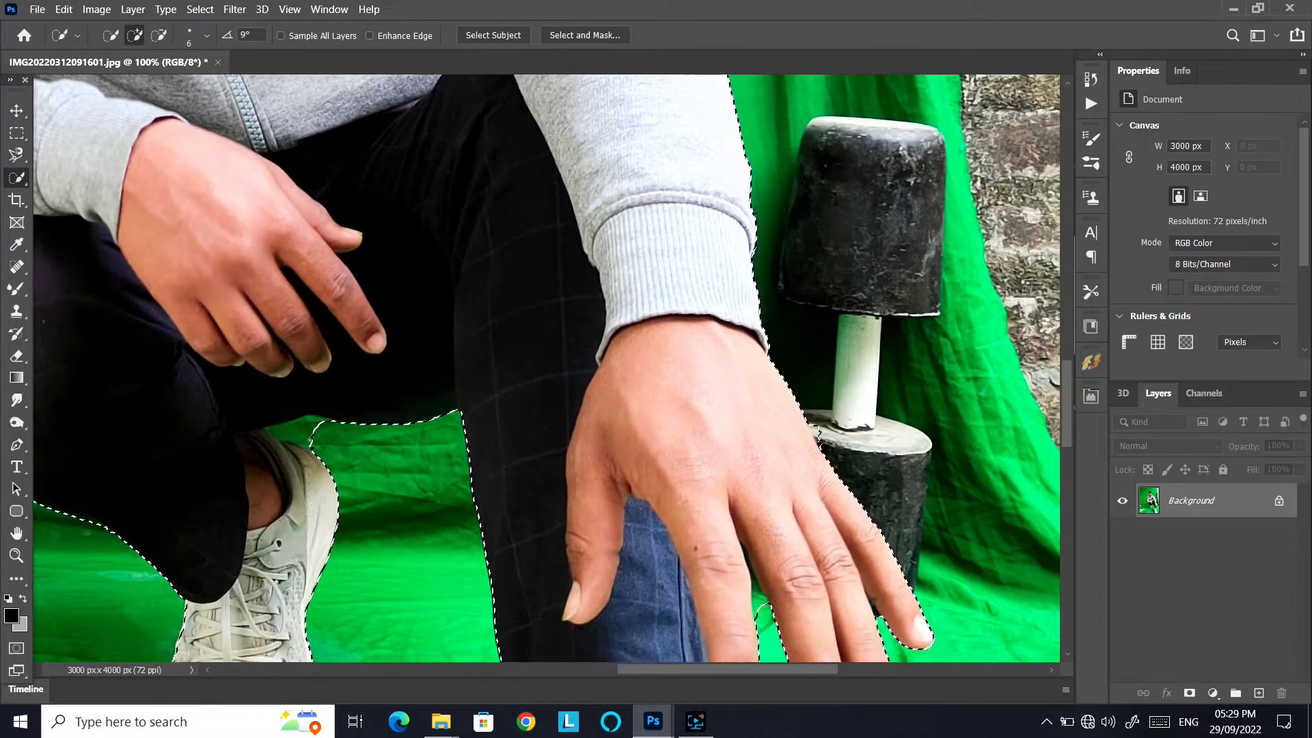
{"action": "left_click", "coordinate": [304, 432], "text": "alt"}
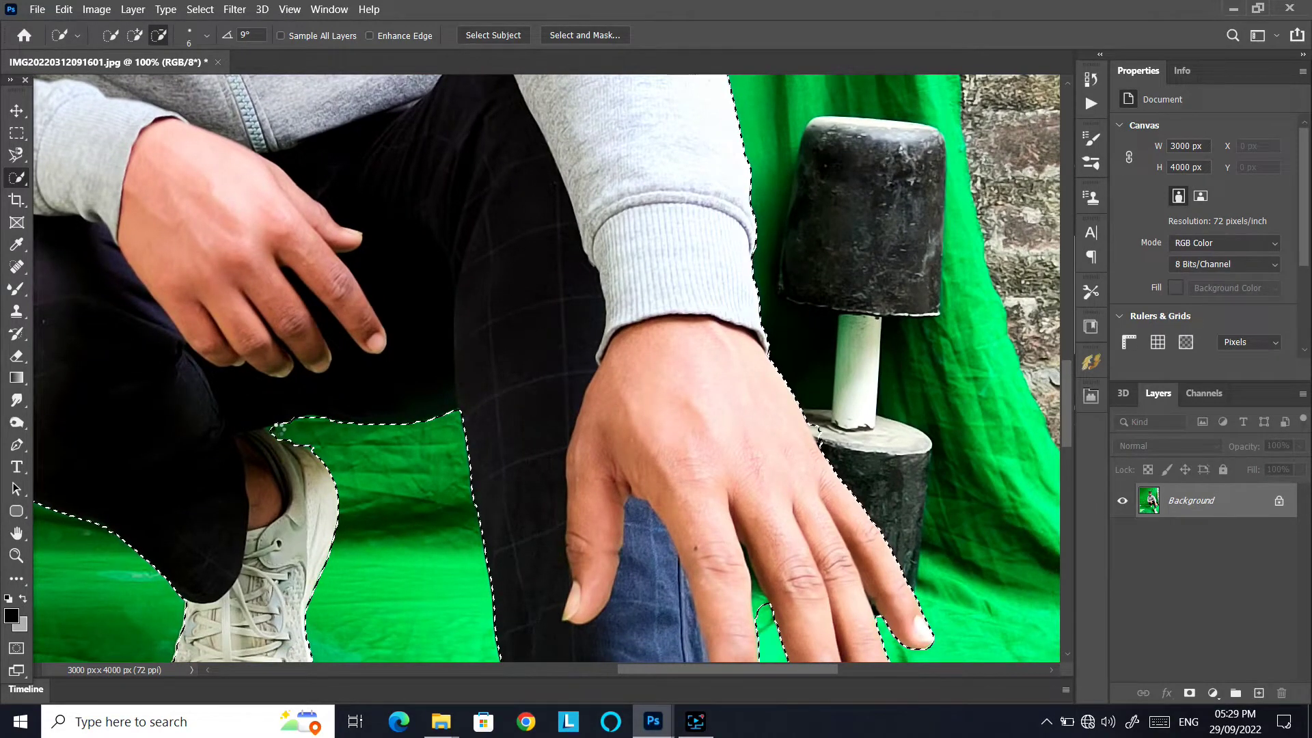
Subtract the green sliver between the middle and ring fingers of the extended hand from the selection
{"action": "scroll", "coordinate": [314, 432], "scroll_direction": "down", "scroll_amount": 10}
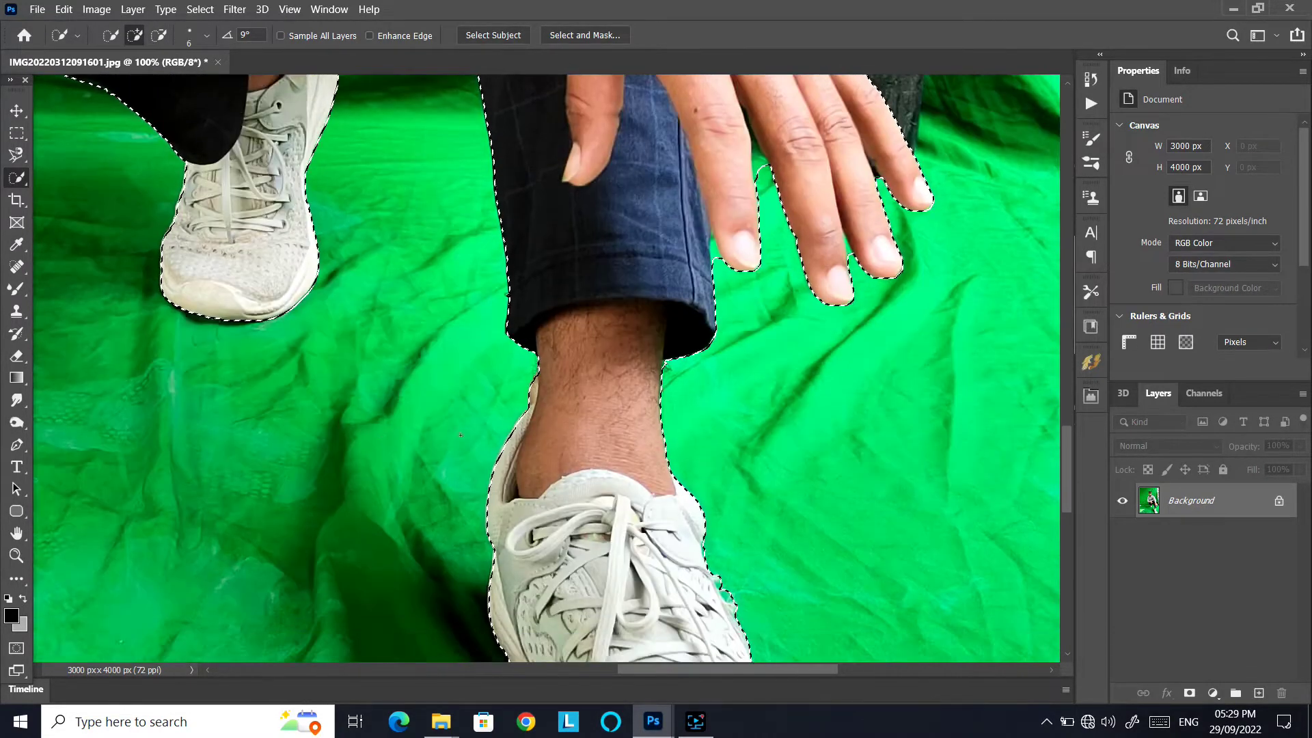
{"action": "scroll", "coordinate": [724, 235], "scroll_direction": "up", "scroll_amount": 3, "text": "alt"}
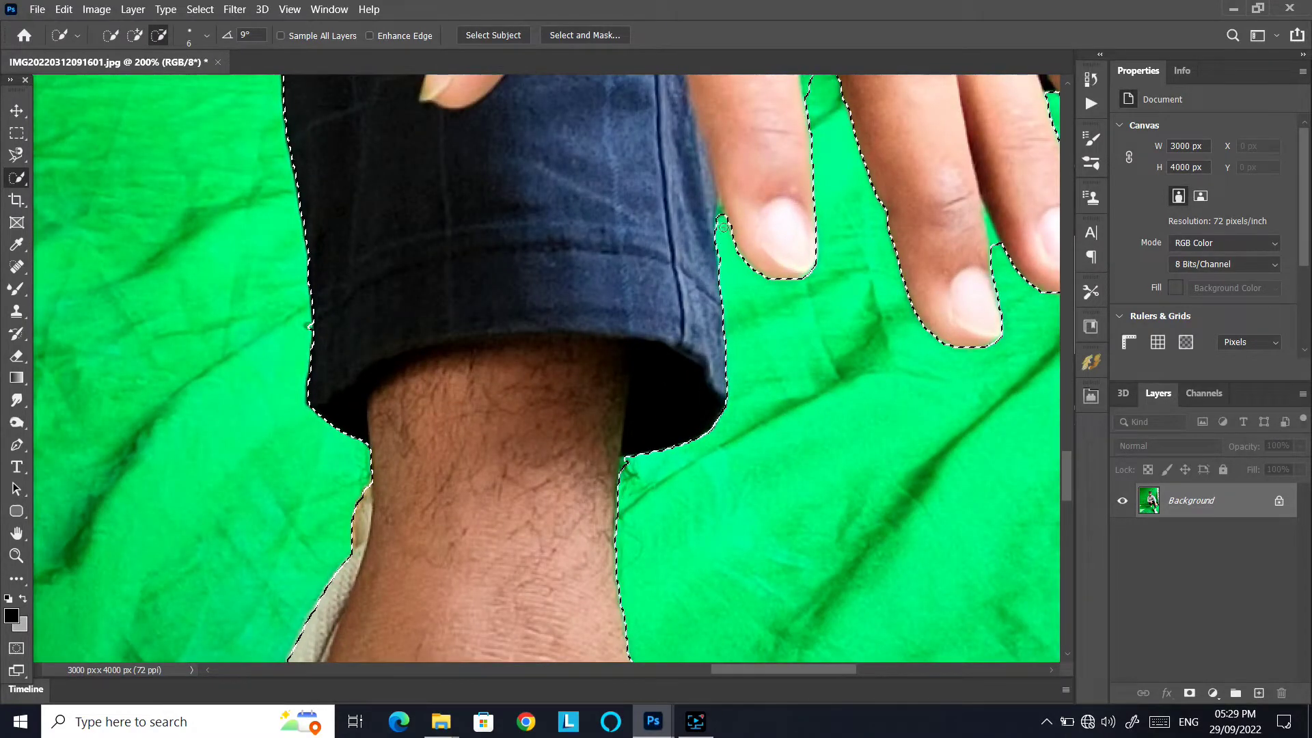
{"action": "scroll", "coordinate": [789, 203], "scroll_direction": "up", "scroll_amount": 4}
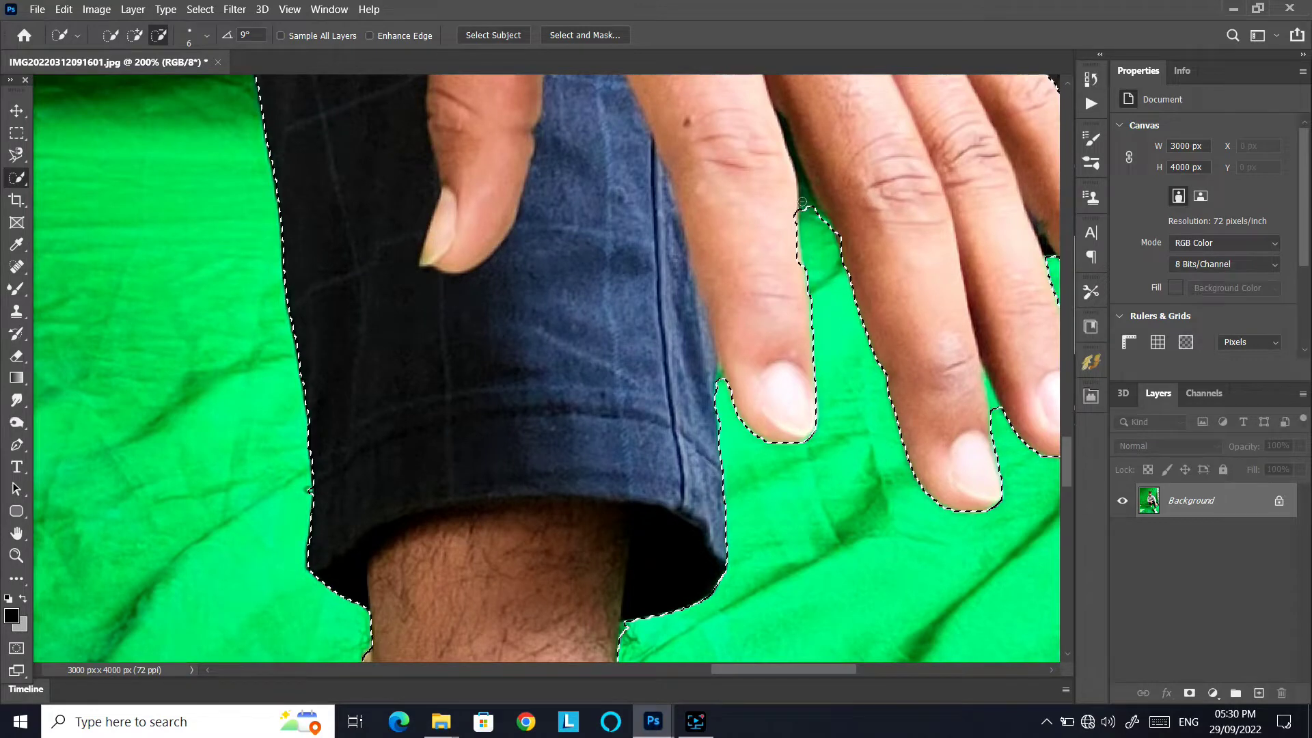
{"action": "scroll", "coordinate": [754, 405], "scroll_direction": "right", "scroll_amount": 3}
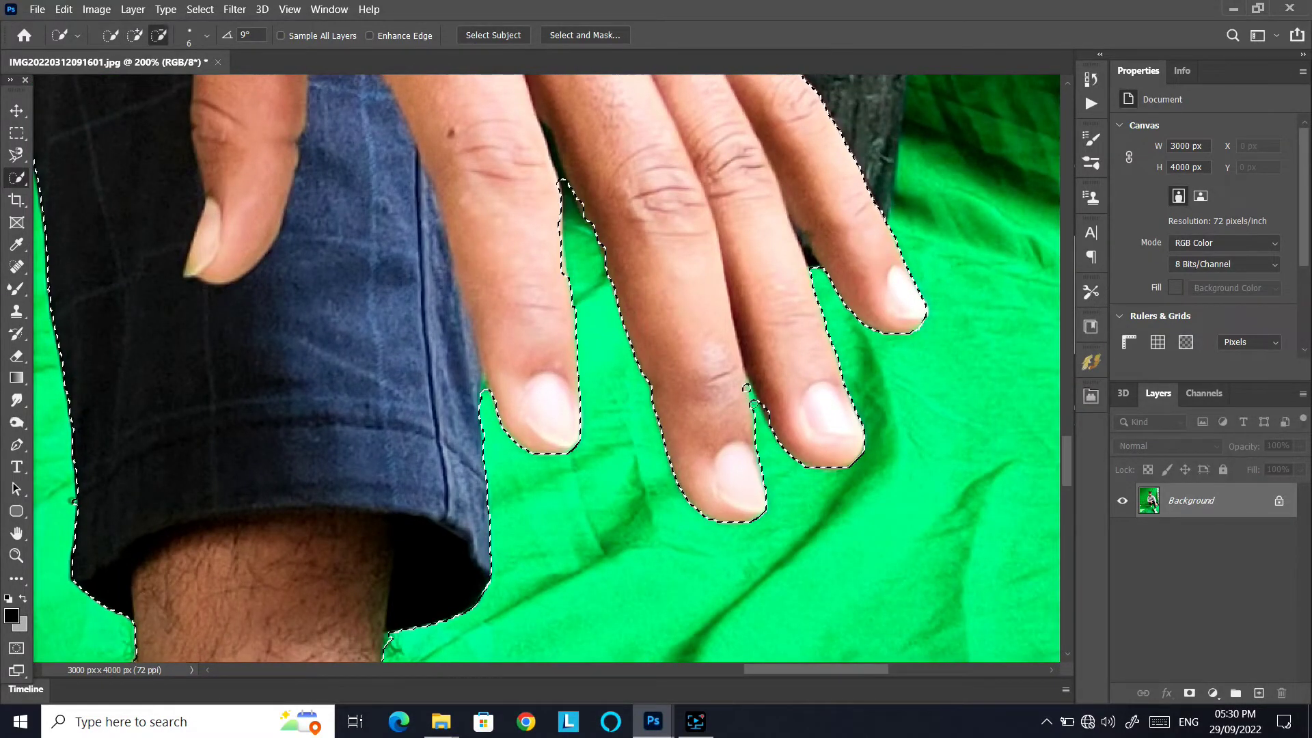
{"action": "left_click", "coordinate": [746, 390], "text": "alt"}
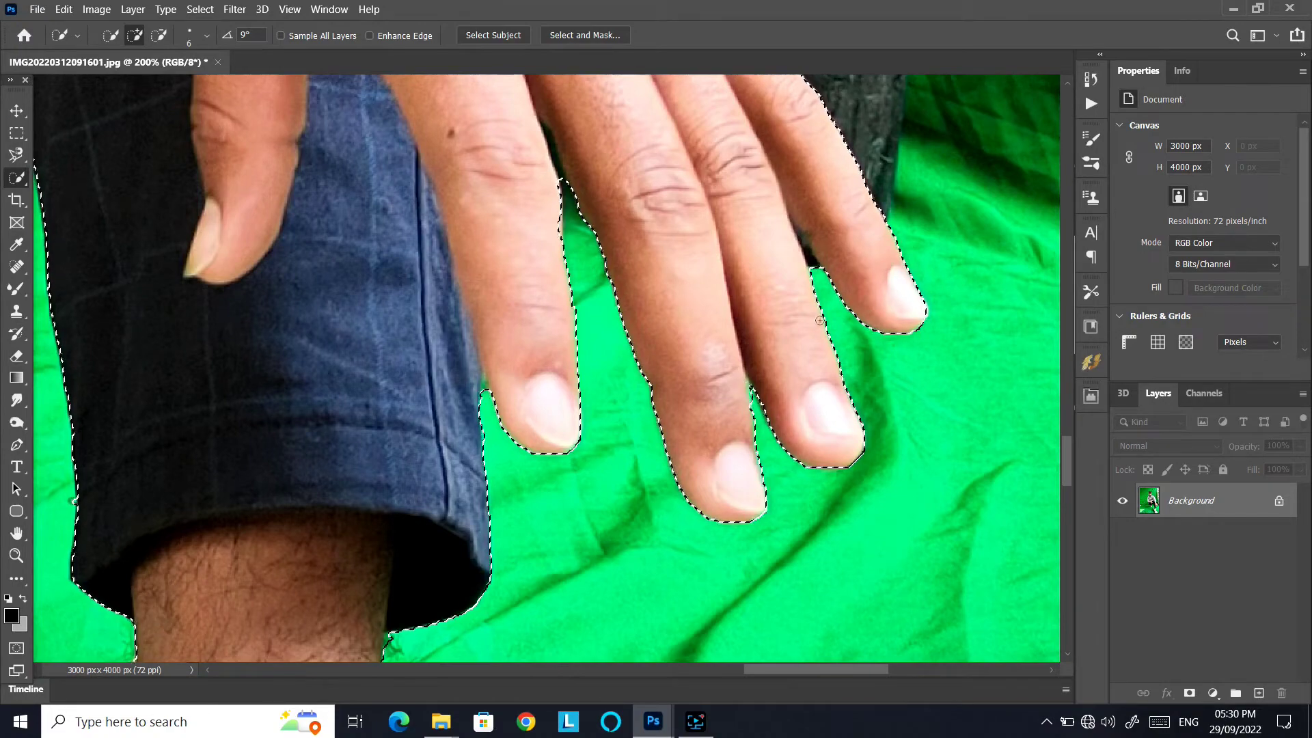
Invert the selection so it covers the green-screen backdrop instead of the man
{"action": "scroll", "coordinate": [679, 229], "scroll_direction": "up", "scroll_amount": 8}
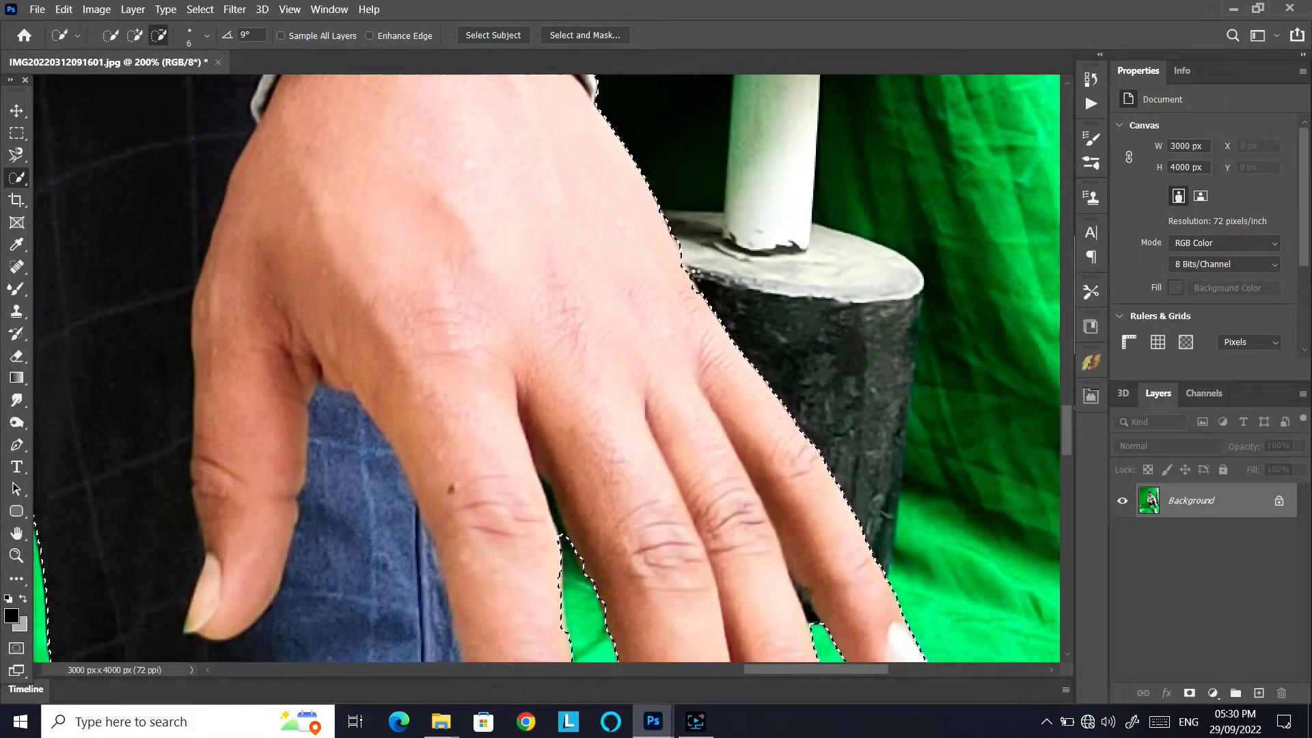
{"action": "scroll", "coordinate": [659, 264], "scroll_direction": "up", "scroll_amount": 20}
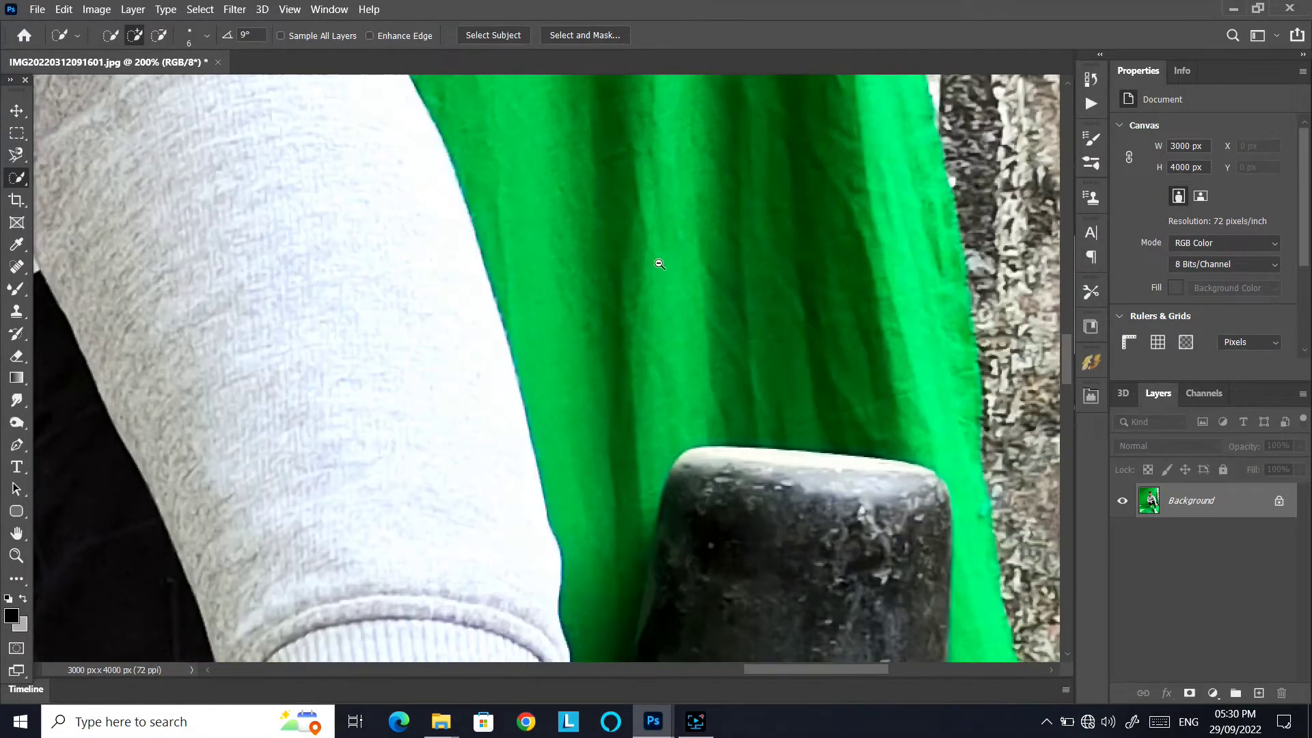
{"action": "scroll", "coordinate": [660, 264], "scroll_direction": "down", "scroll_amount": 5}
{"action": "scroll", "coordinate": [663, 246], "scroll_direction": "up", "scroll_amount": 10}
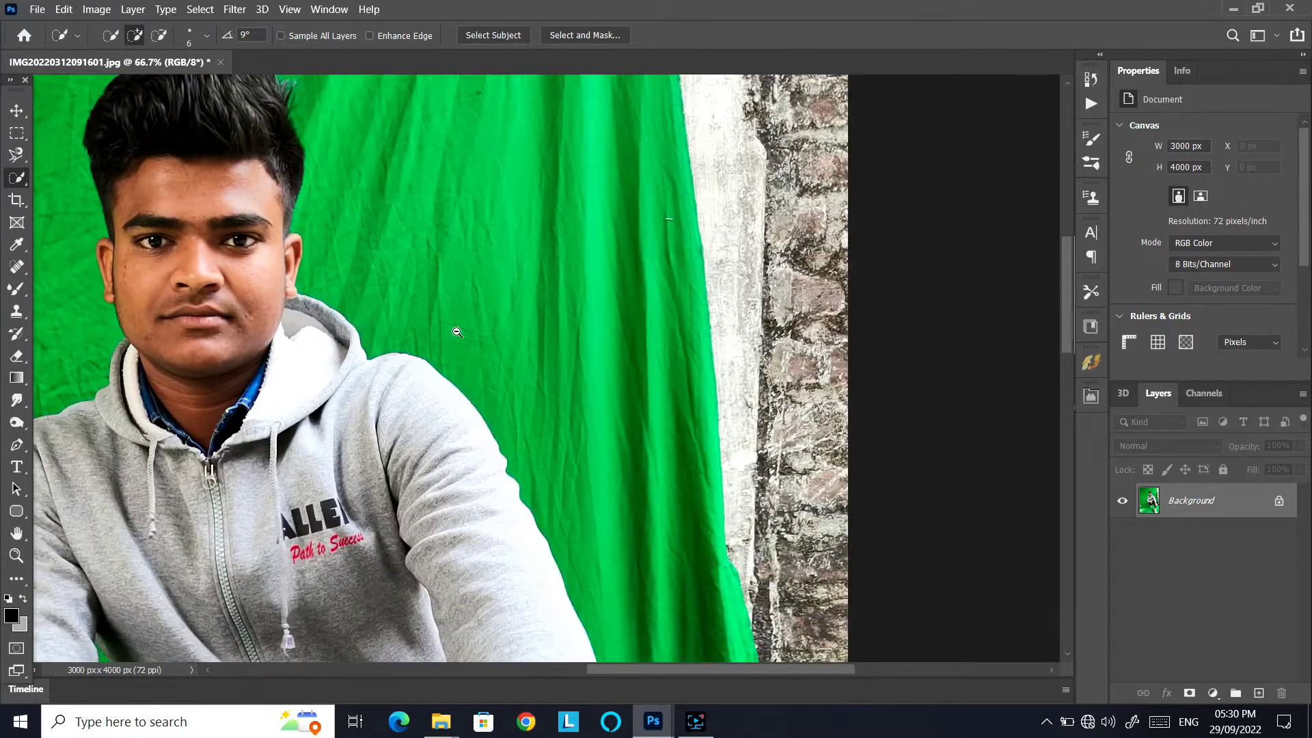
{"action": "scroll", "coordinate": [458, 332], "scroll_direction": "down", "scroll_amount": 2}
{"action": "mouse_move", "coordinate": [696, 721]}
{"action": "mouse_move", "coordinate": [675, 602]}
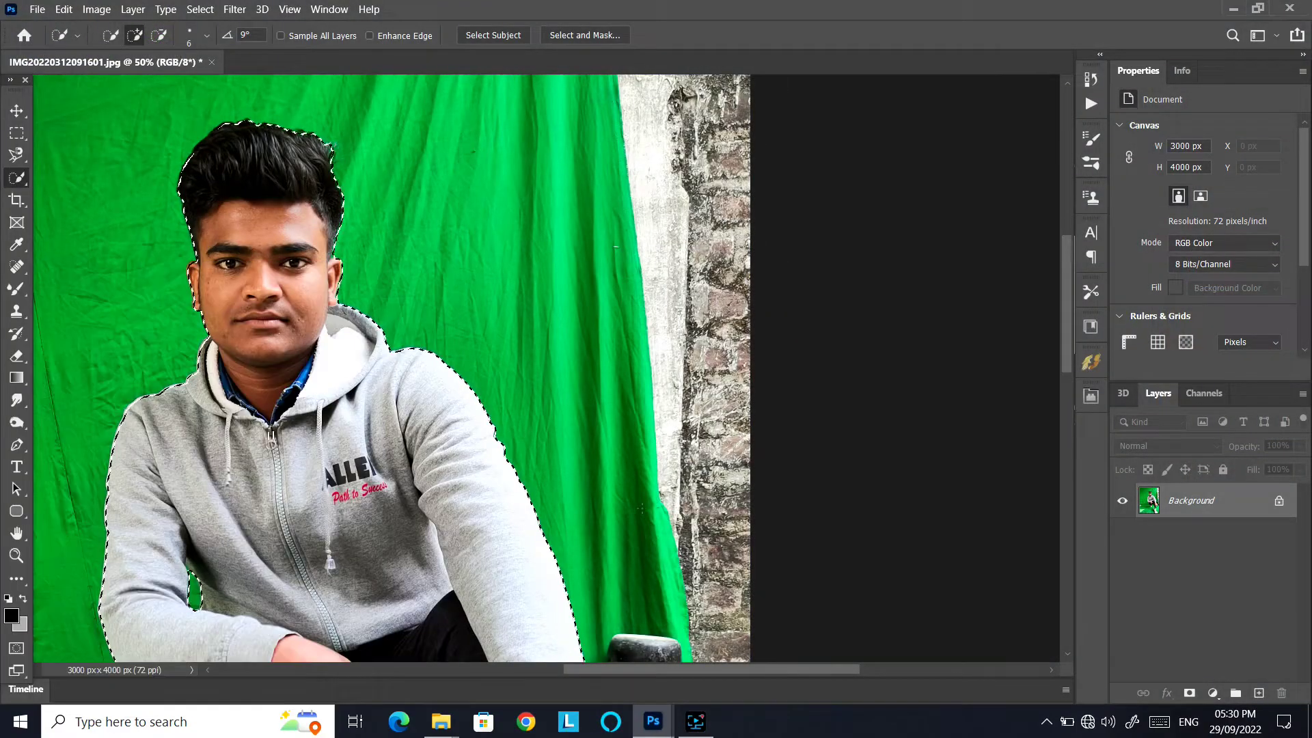
{"action": "scroll", "coordinate": [403, 462], "scroll_direction": "down", "scroll_amount": 5}
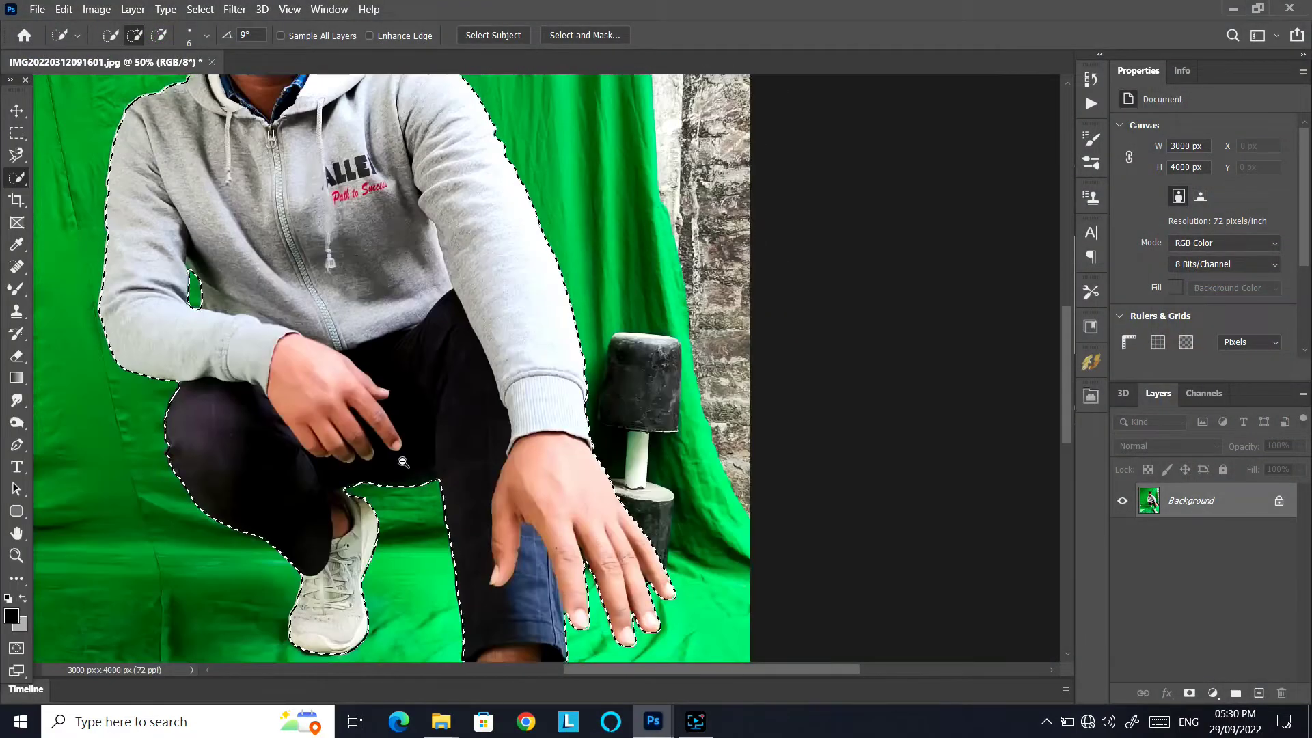
{"action": "scroll", "coordinate": [403, 462], "scroll_direction": "down", "scroll_amount": 5}
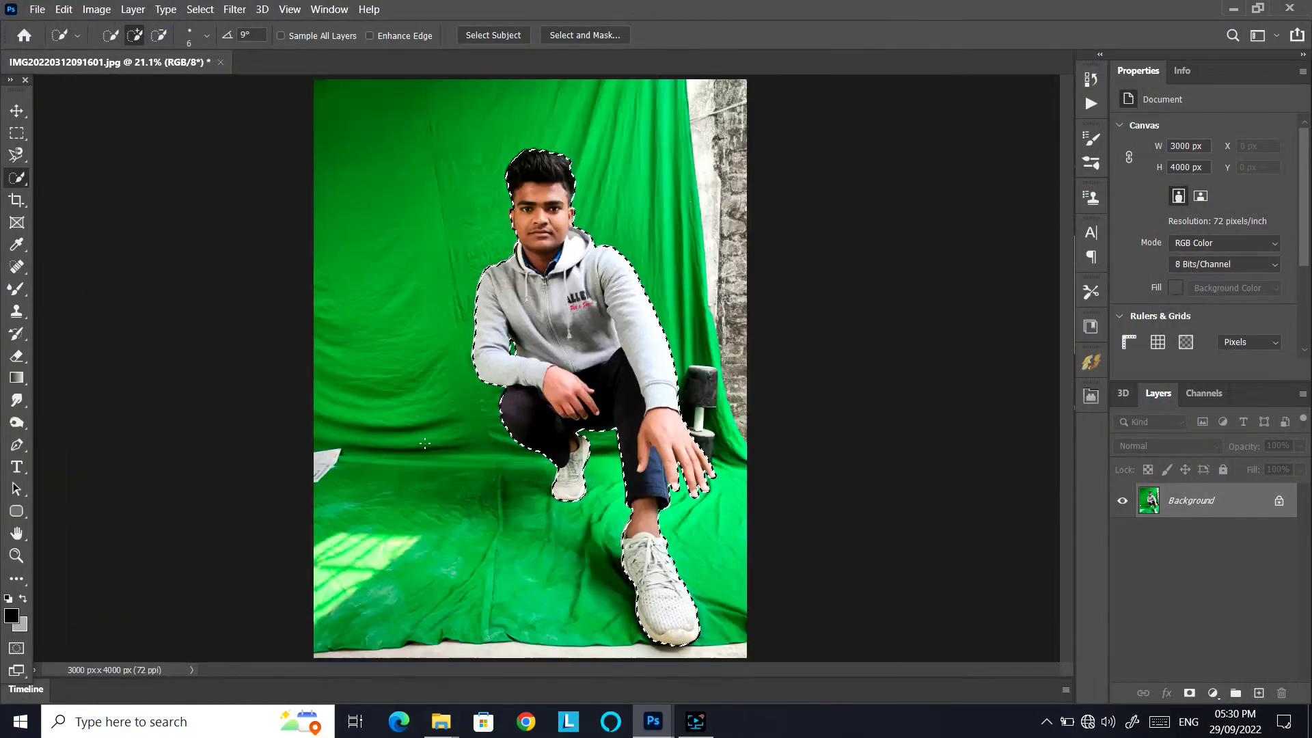
{"action": "right_click", "coordinate": [488, 360]}
{"action": "left_click", "coordinate": [540, 381]}
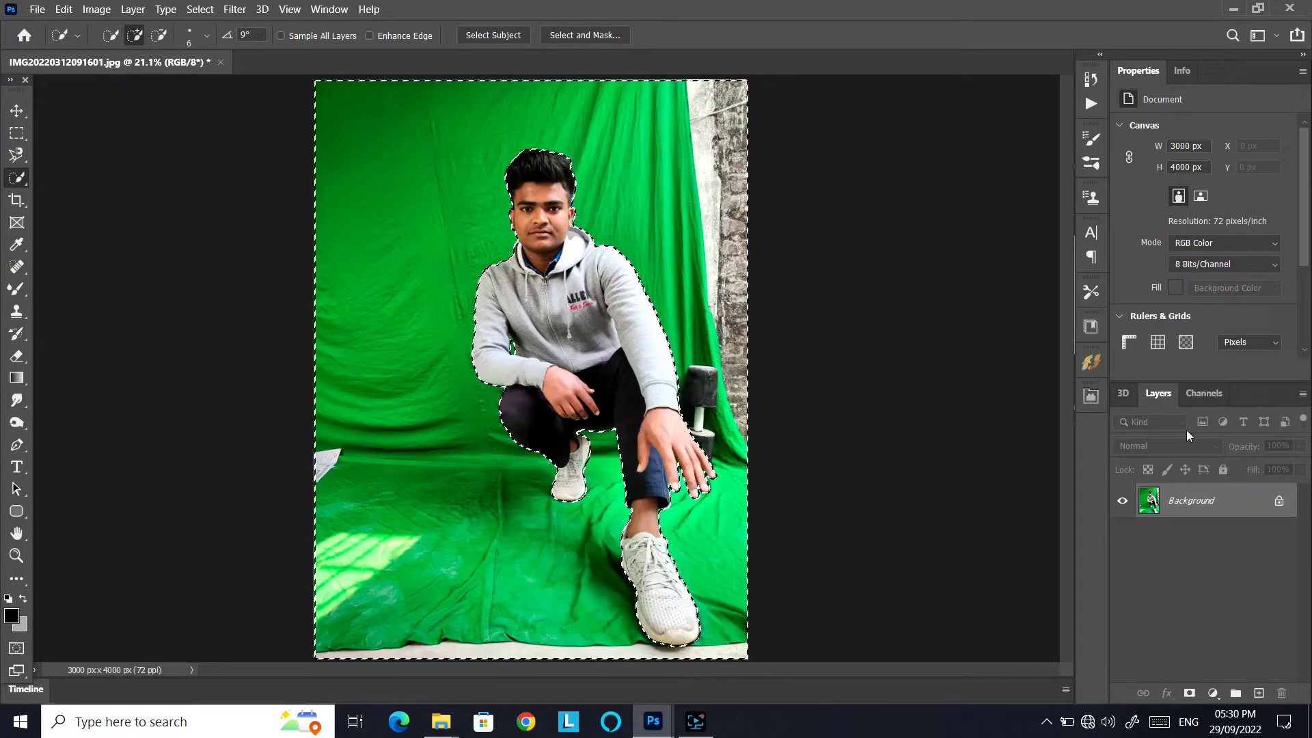
Try to turn the locked Background into a regular layer for deleting the backdrop, and undo the change
{"action": "left_click", "coordinate": [1278, 505]}
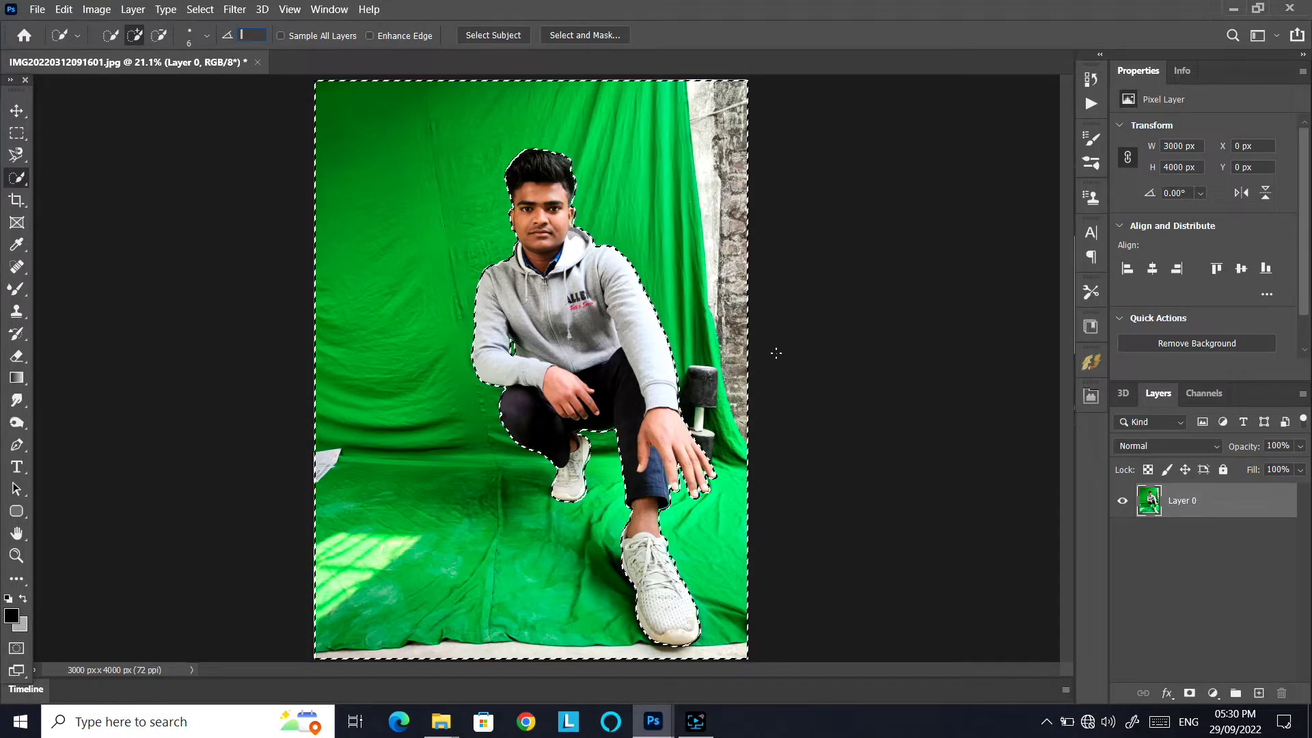
{"action": "left_click", "coordinate": [691, 322]}
{"action": "left_click", "coordinate": [690, 287]}
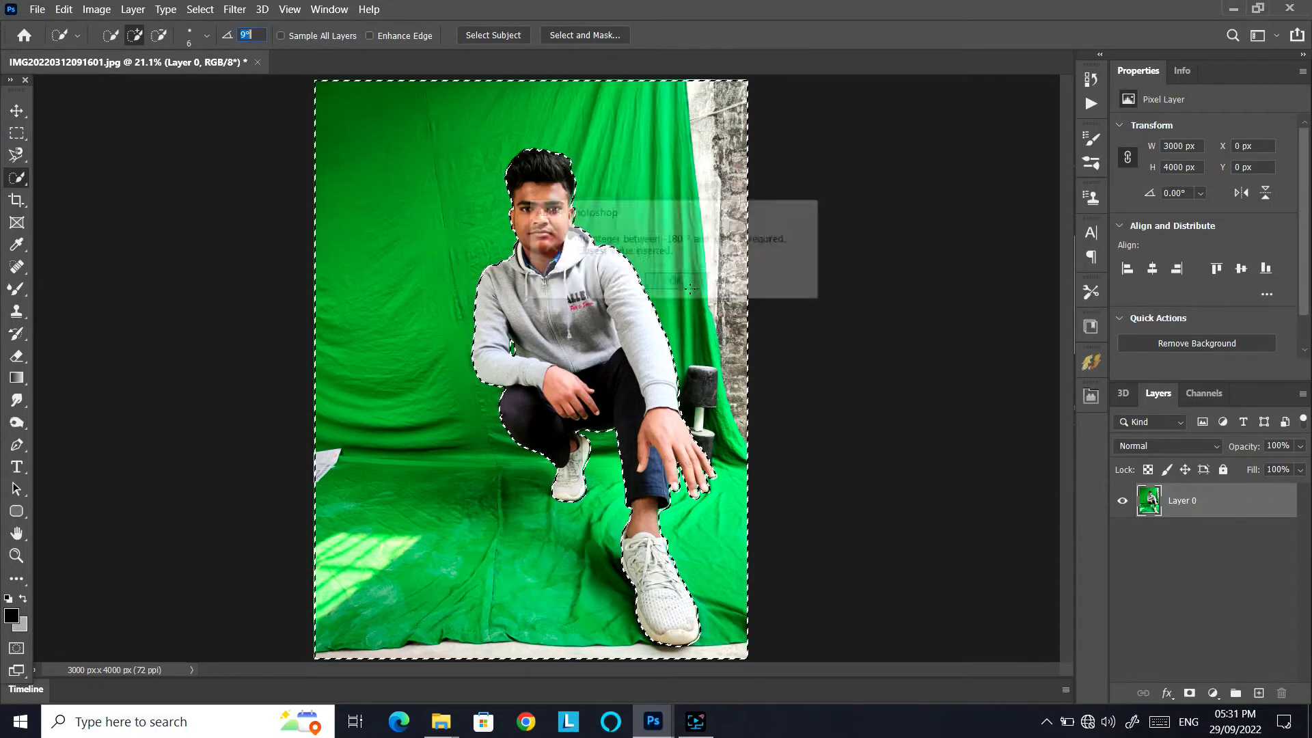
{"action": "key", "text": "ctrl+z"}
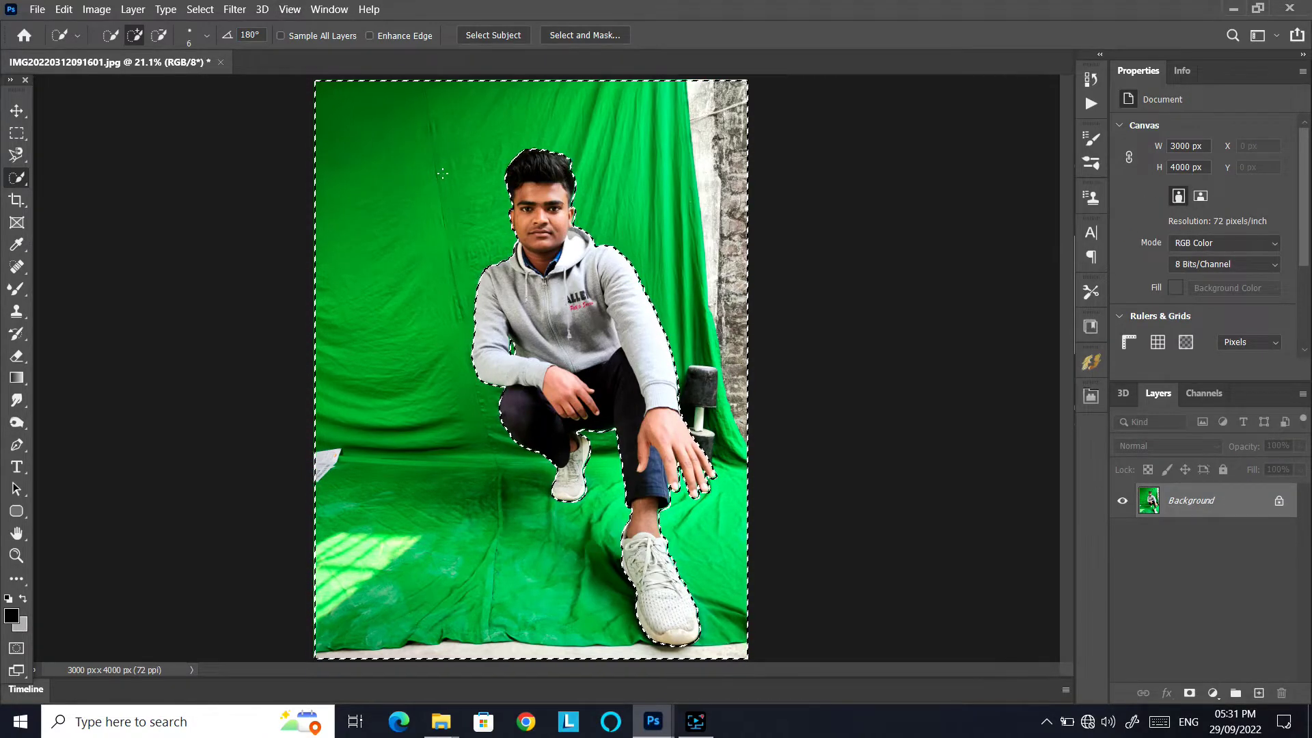
Try filling the selected backdrop with the foreground color, and undo the fill
{"action": "key", "text": "Delete"}
{"action": "left_click", "coordinate": [1007, 173]}
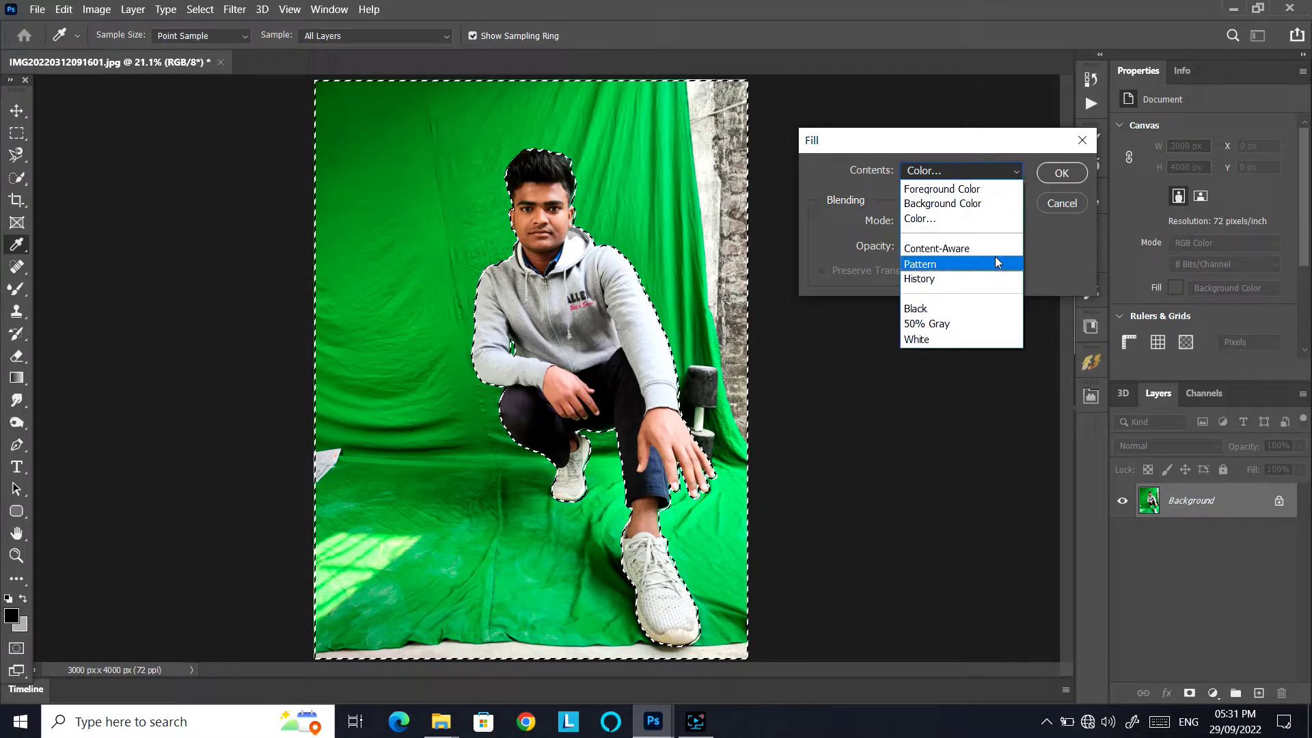
{"action": "left_click", "coordinate": [985, 189]}
{"action": "left_click", "coordinate": [1042, 175]}
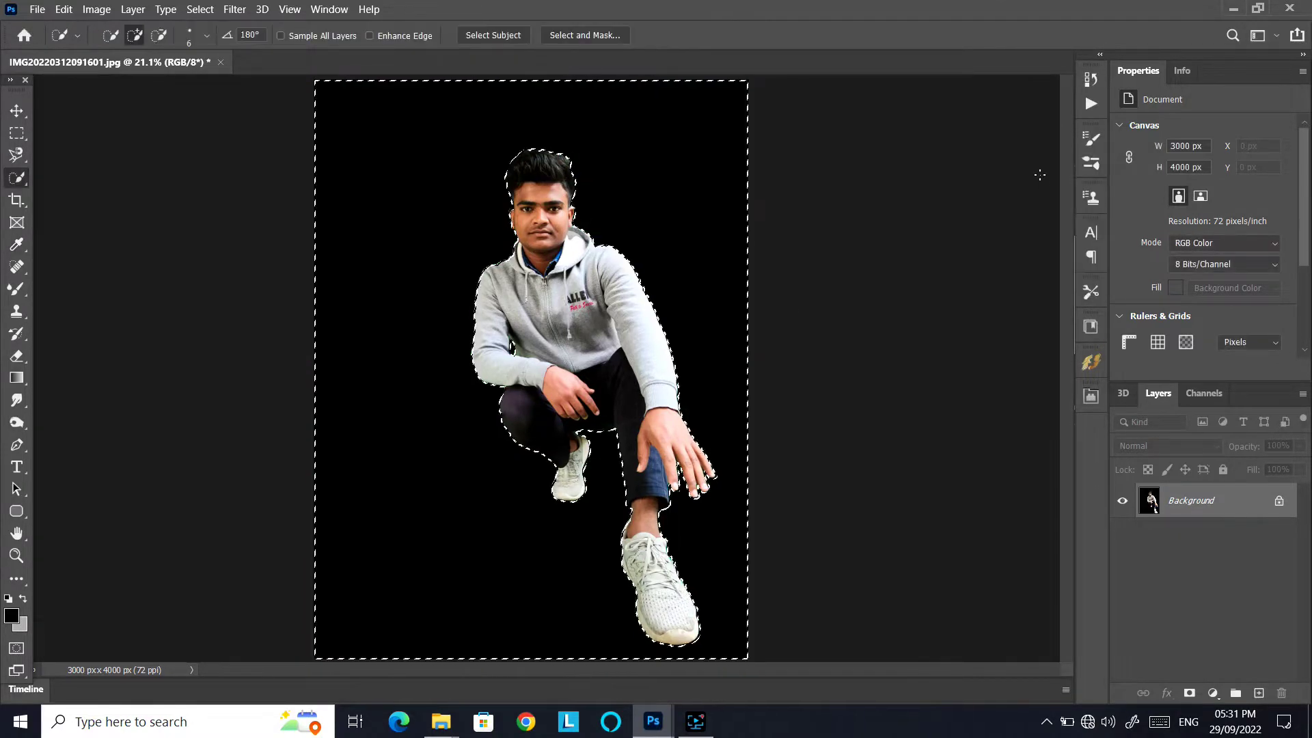
{"action": "key", "text": "ctrl+z"}
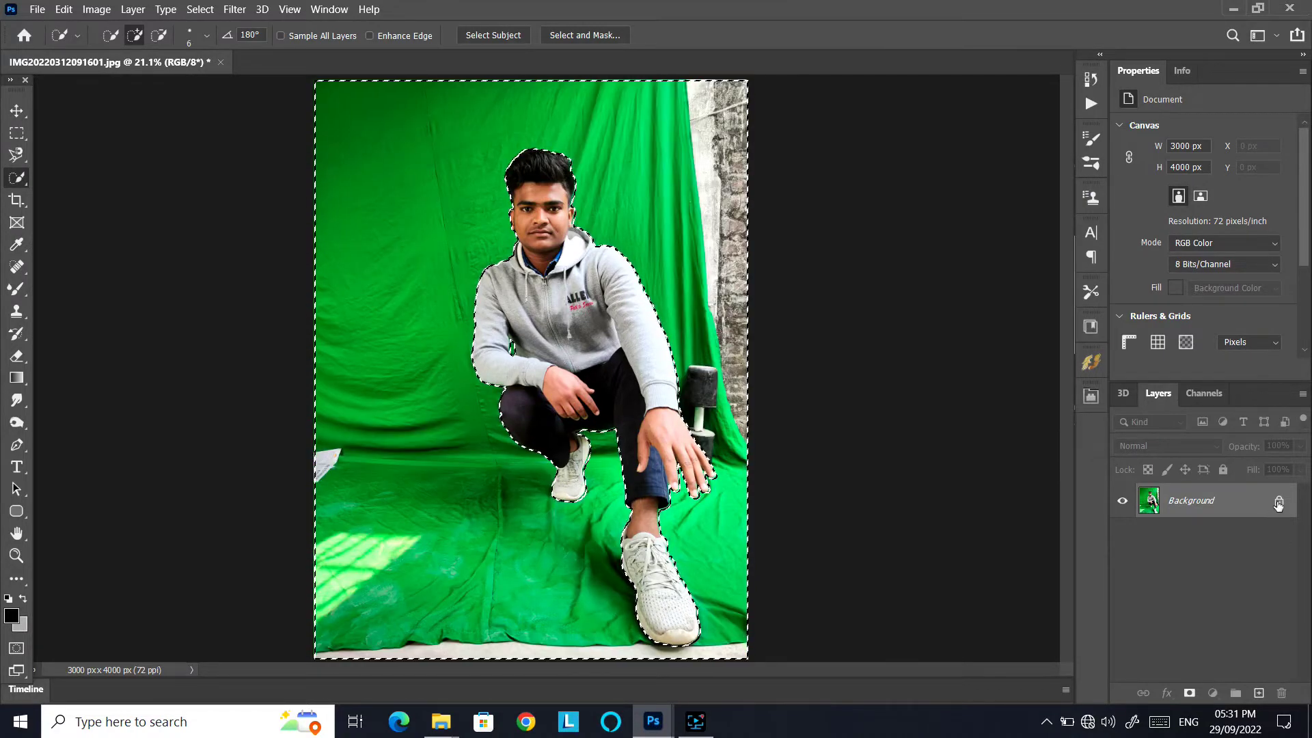
Unlock the Background layer, delete the selected backdrop around the man and clear the selection
{"action": "double_click", "coordinate": [1279, 504]}
{"action": "key", "text": "Delete"}
{"action": "left_click", "coordinate": [1202, 266]}
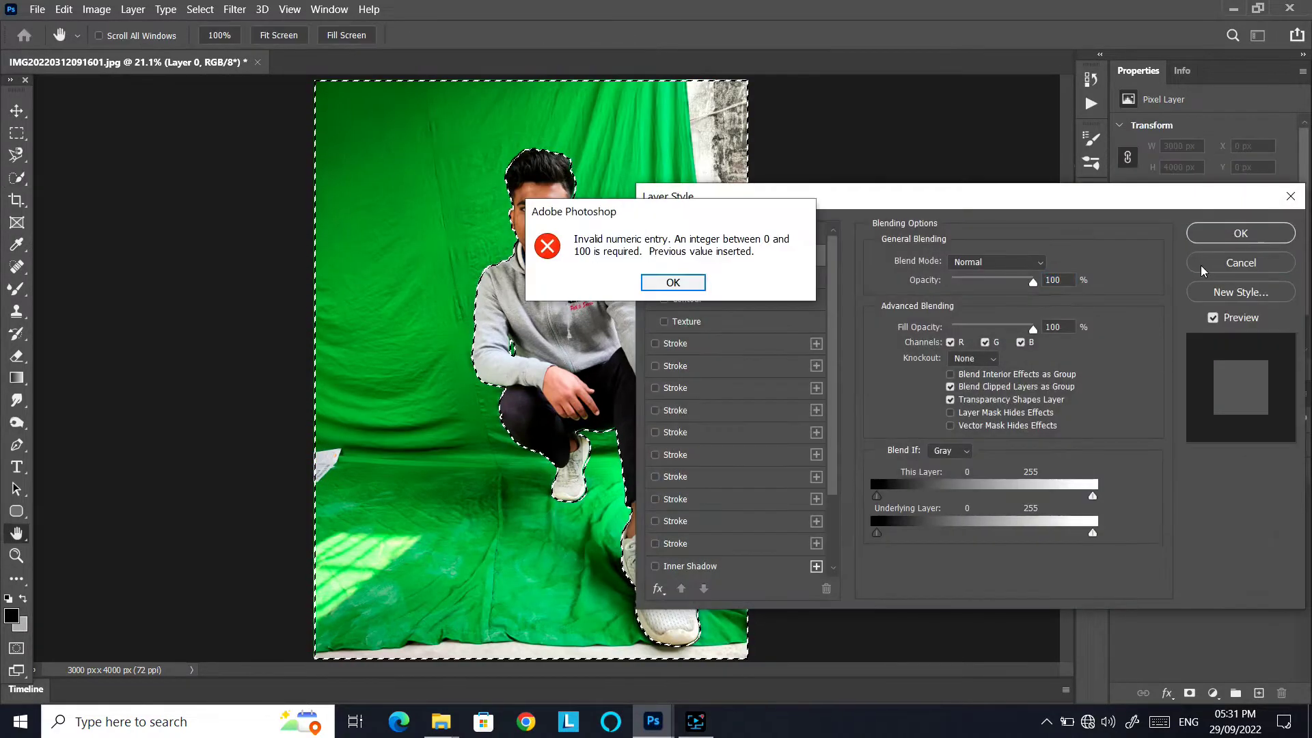
{"action": "left_click", "coordinate": [674, 282]}
{"action": "left_click", "coordinate": [1241, 263]}
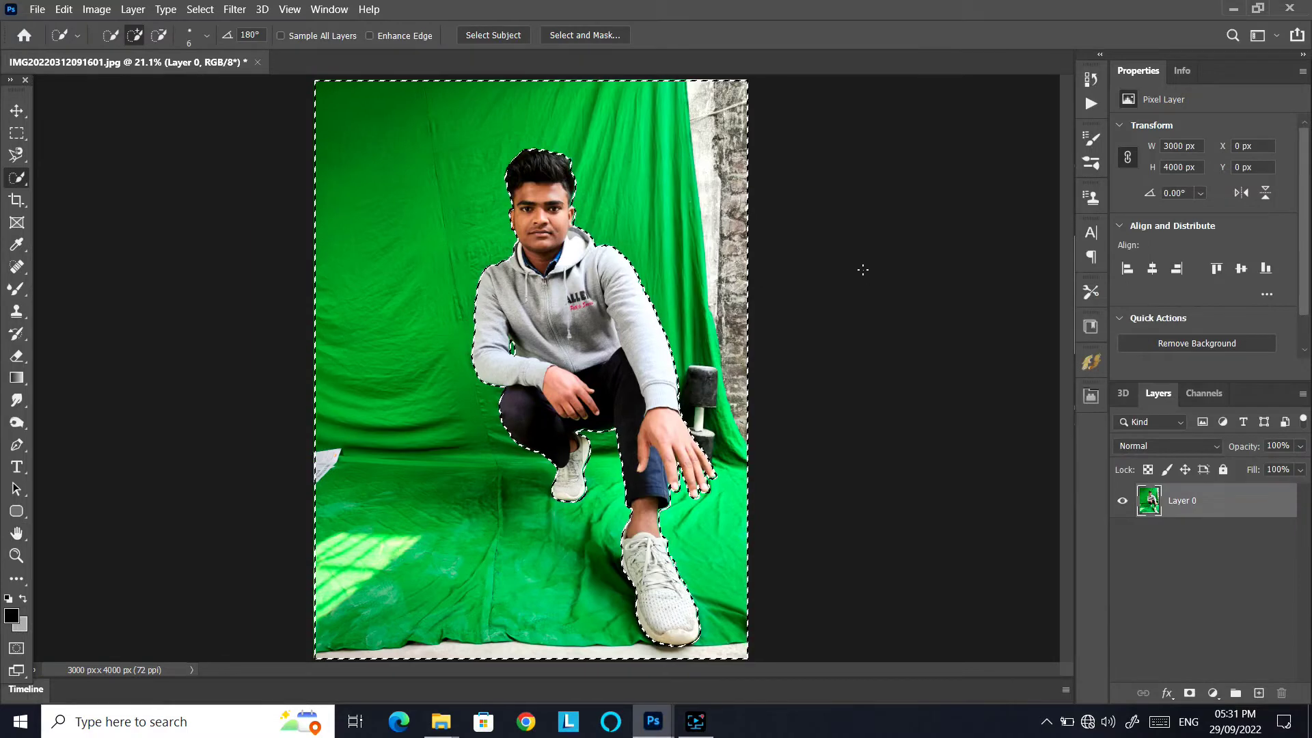
{"action": "key", "text": "Delete"}
{"action": "key", "text": "ctrl+d"}
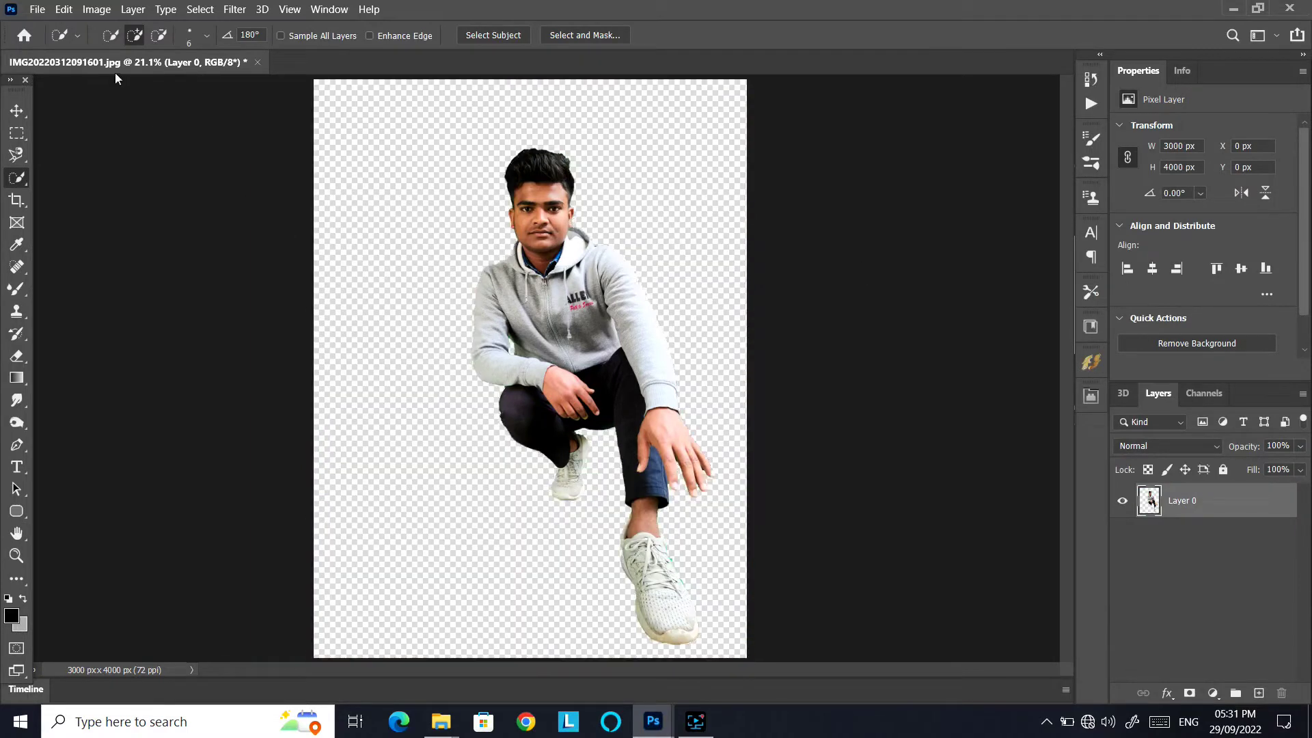
Select the man's gray hoodie, including both sleeves, with the Quick Selection tool
{"action": "left_click_drag", "start_coordinate": [115, 78], "coordinate": [629, 59]}
{"action": "left_click", "coordinate": [20, 112]}
{"action": "left_click", "coordinate": [680, 223]}
{"action": "left_click", "coordinate": [547, 343], "text": "ctrl"}
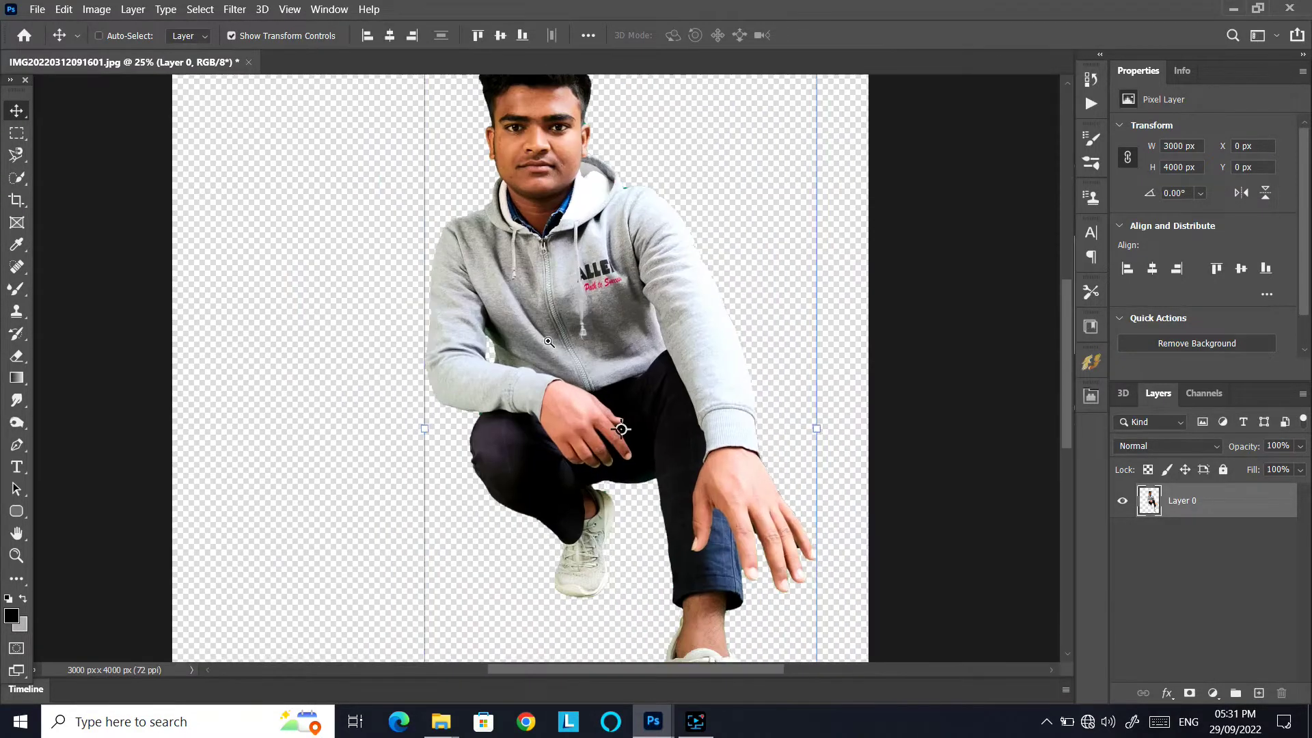
{"action": "left_click", "coordinate": [548, 343], "text": "ctrl"}
{"action": "left_click", "coordinate": [548, 343], "text": "ctrl"}
{"action": "scroll", "coordinate": [559, 346], "scroll_direction": "up", "scroll_amount": 1}
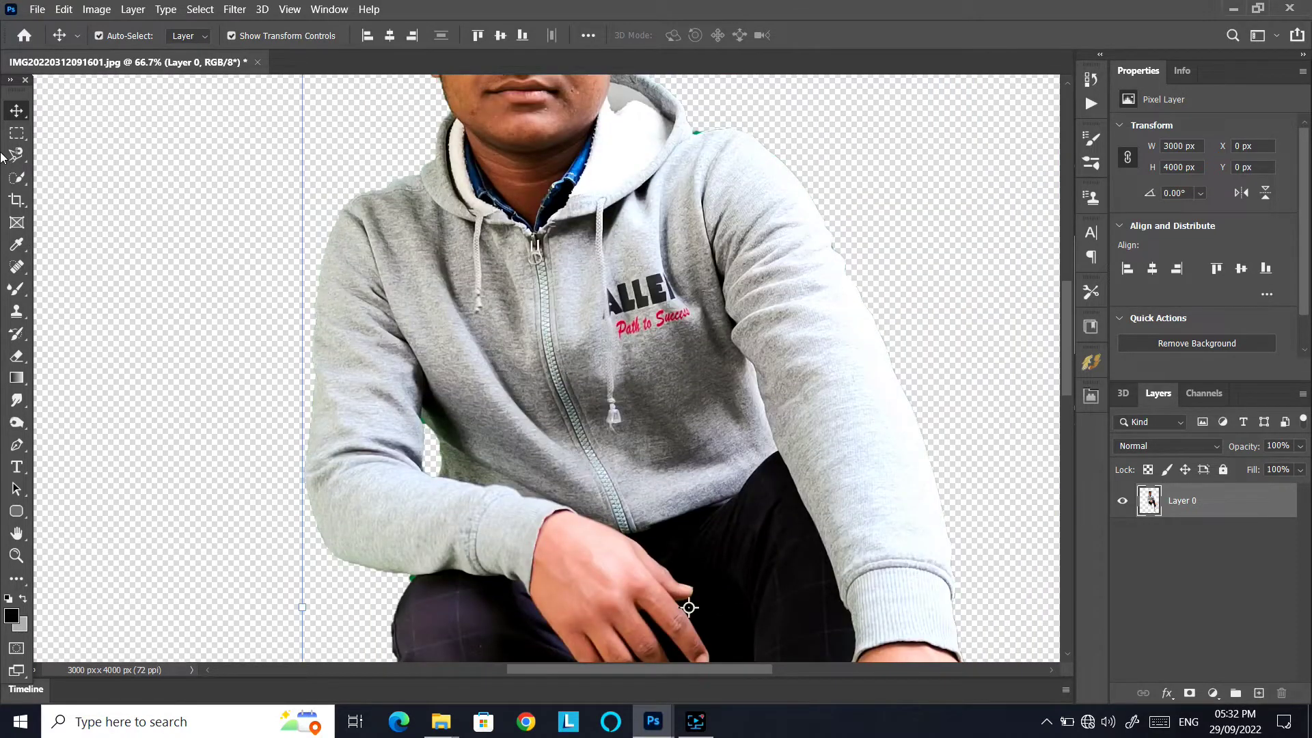
{"action": "left_click", "coordinate": [23, 180]}
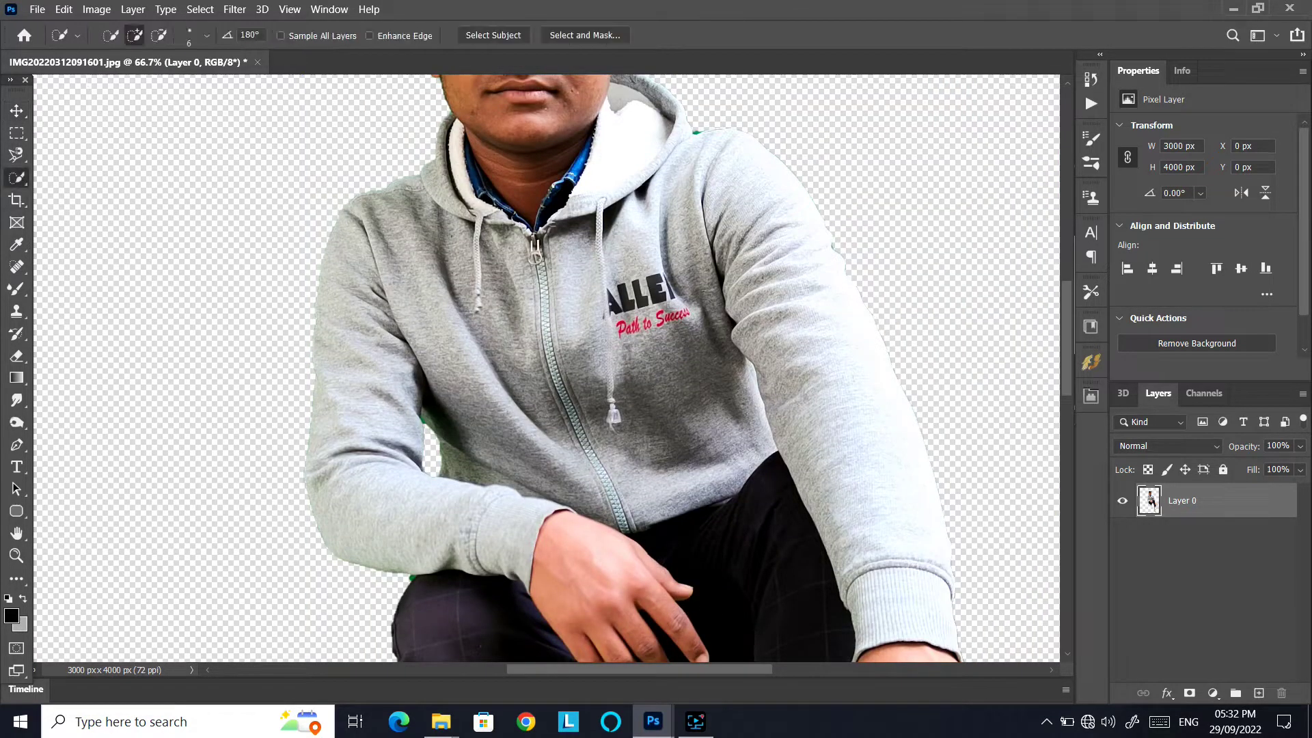
{"action": "scroll", "coordinate": [497, 270], "scroll_direction": "down", "scroll_amount": 1}
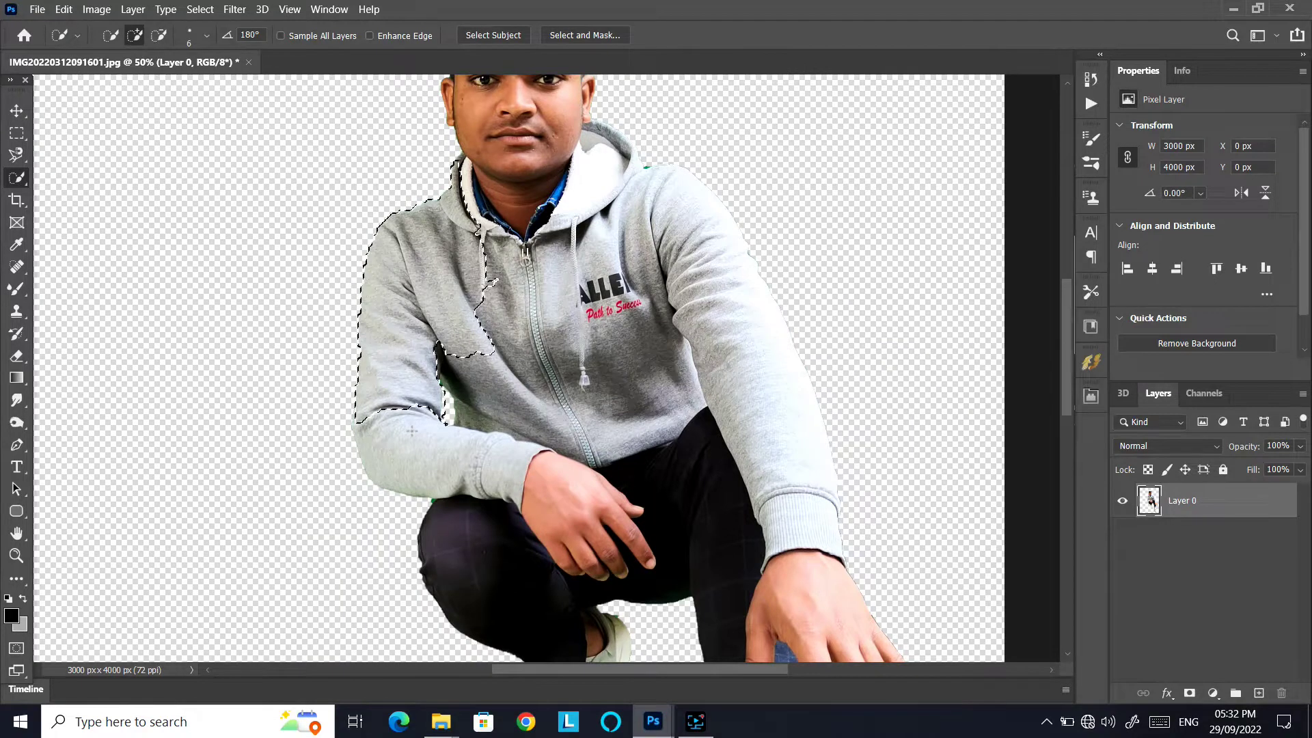
{"action": "mouse_move", "coordinate": [412, 431]}
{"action": "left_mouse_down"}
{"action": "mouse_move", "coordinate": [443, 458]}
{"action": "mouse_move", "coordinate": [440, 429]}
{"action": "mouse_move", "coordinate": [598, 169]}
{"action": "mouse_move", "coordinate": [755, 389]}
{"action": "mouse_move", "coordinate": [774, 463]}
{"action": "left_mouse_up"}
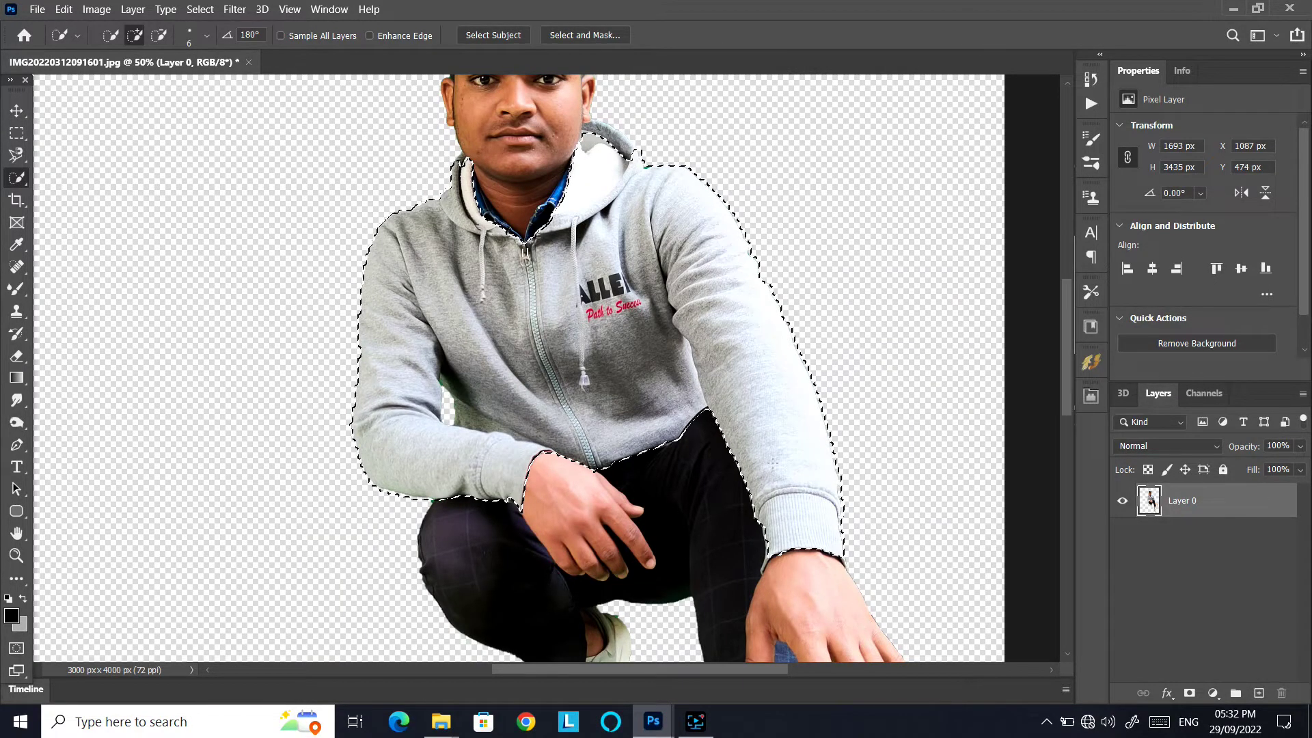
Refine the hoodie selection around the cuff of the outstretched arm, using a 9-pixel selection brush
{"action": "scroll", "coordinate": [773, 464], "scroll_direction": "up", "scroll_amount": 2}
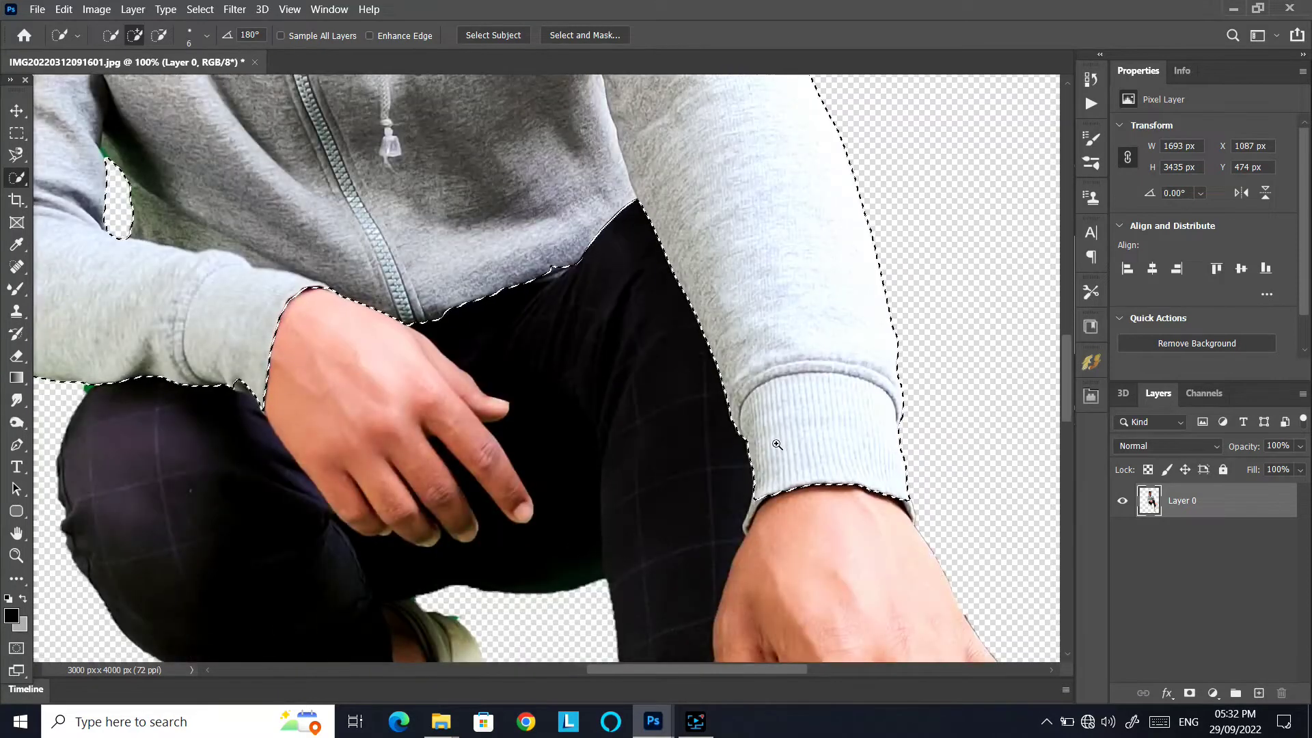
{"action": "scroll", "coordinate": [778, 445], "scroll_direction": "up", "scroll_amount": 2}
{"action": "key", "text": "bracketright"}
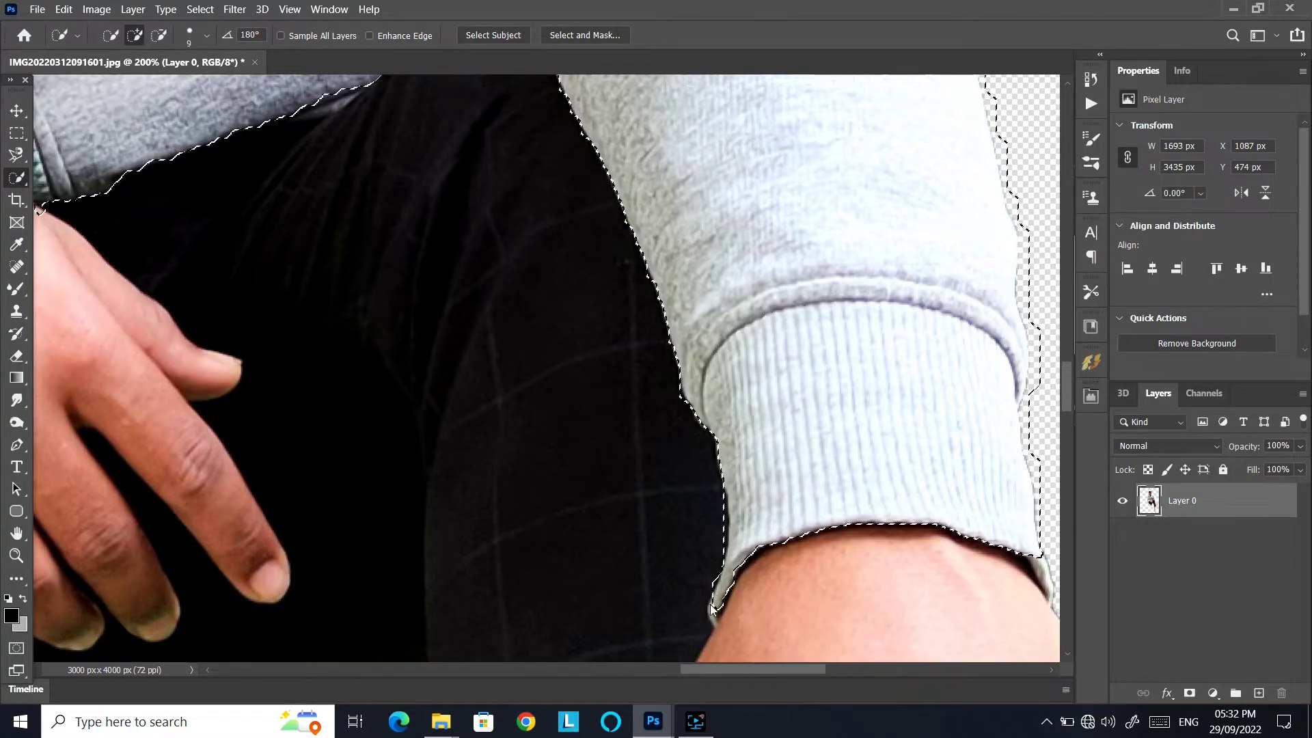
{"action": "scroll", "coordinate": [876, 453], "scroll_direction": "up", "scroll_amount": 1}
{"action": "scroll", "coordinate": [876, 453], "scroll_direction": "down", "scroll_amount": 2}
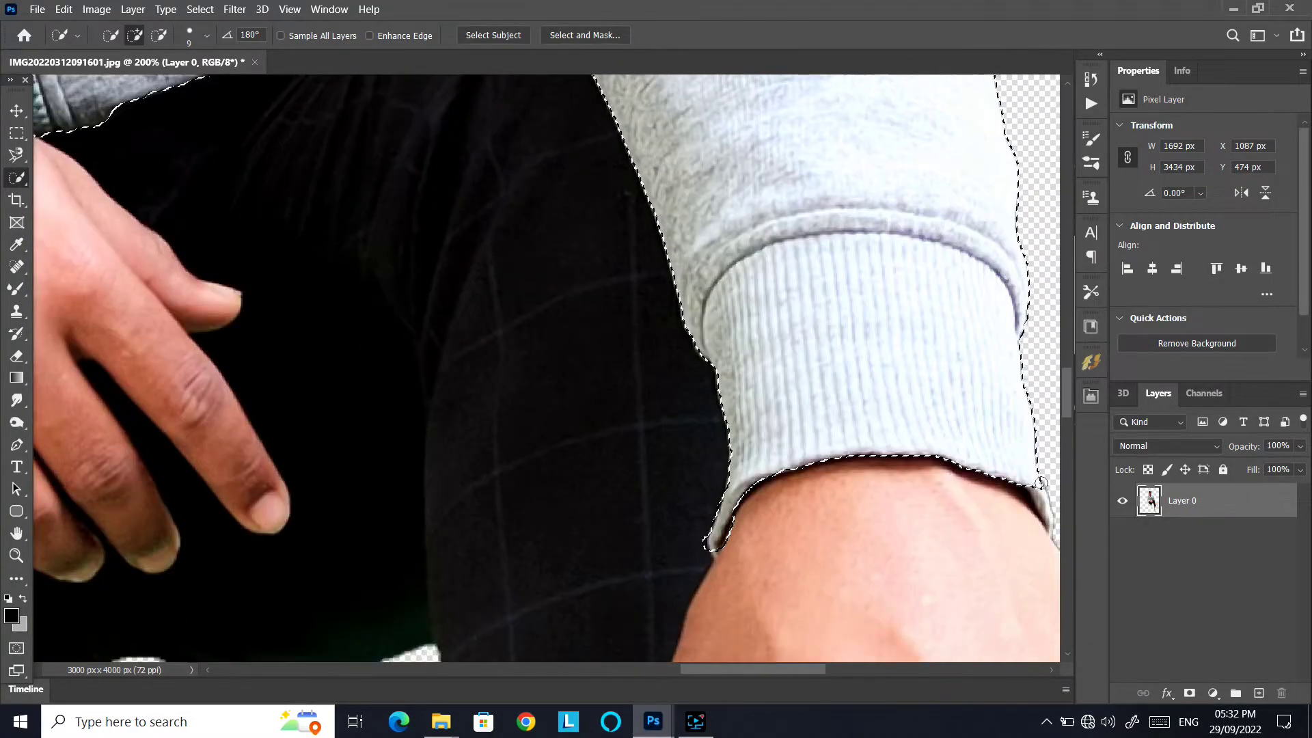
{"action": "left_click_drag", "start_coordinate": [1042, 487], "coordinate": [1052, 510]}
{"action": "scroll", "coordinate": [789, 245], "scroll_direction": "down", "scroll_amount": 2}
{"action": "scroll", "coordinate": [789, 244], "scroll_direction": "up", "scroll_amount": 3}
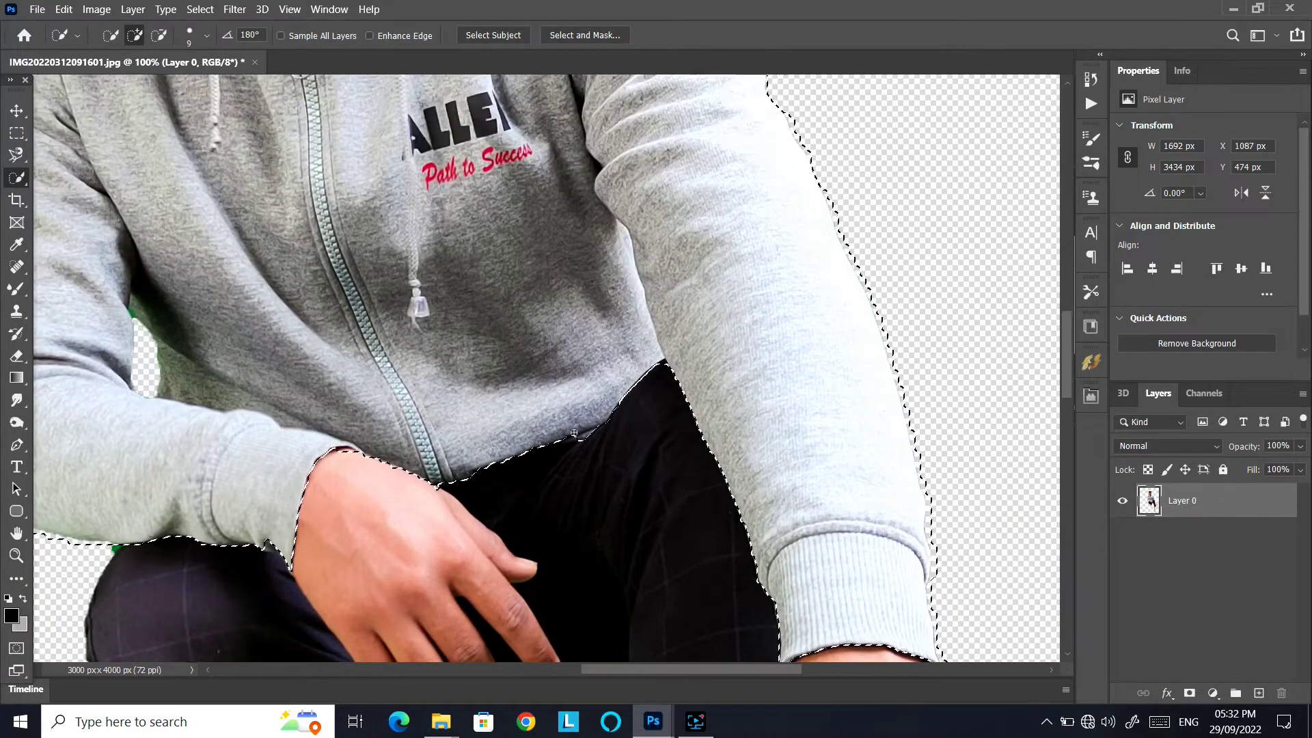
Extend the hoodie selection to take in the back of the hood beside the neck
{"action": "left_click_drag", "start_coordinate": [472, 355], "coordinate": [639, 457]}
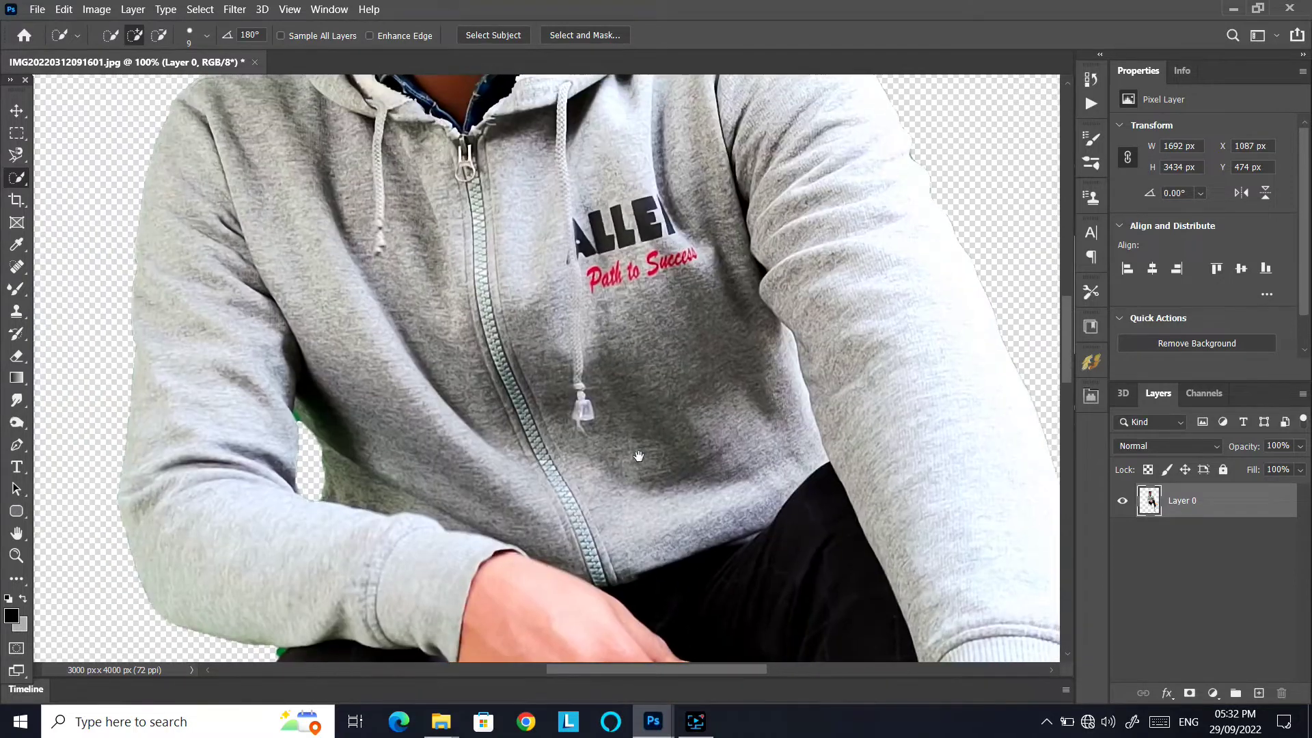
{"action": "left_click_drag", "start_coordinate": [558, 348], "coordinate": [612, 567]}
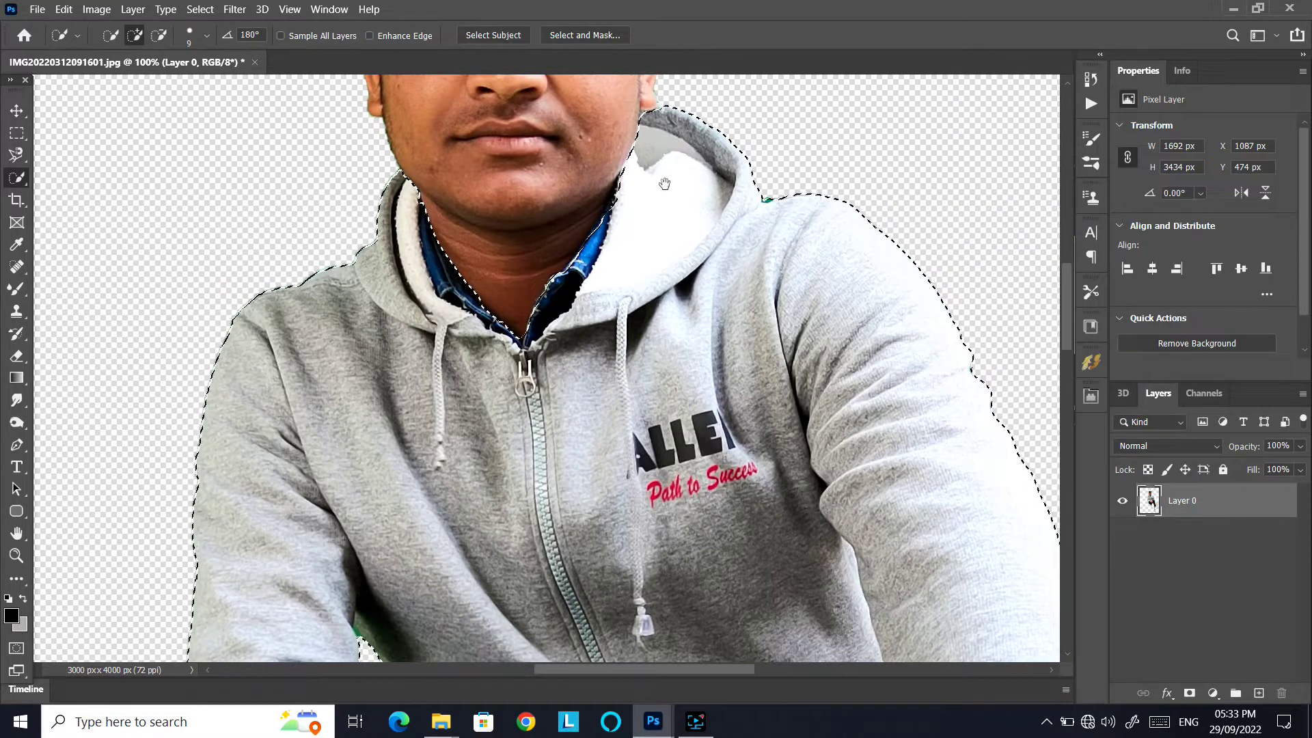
{"action": "key", "text": "super"}
{"action": "key", "text": "super"}
{"action": "scroll", "coordinate": [642, 203], "scroll_direction": "down", "scroll_amount": 5}
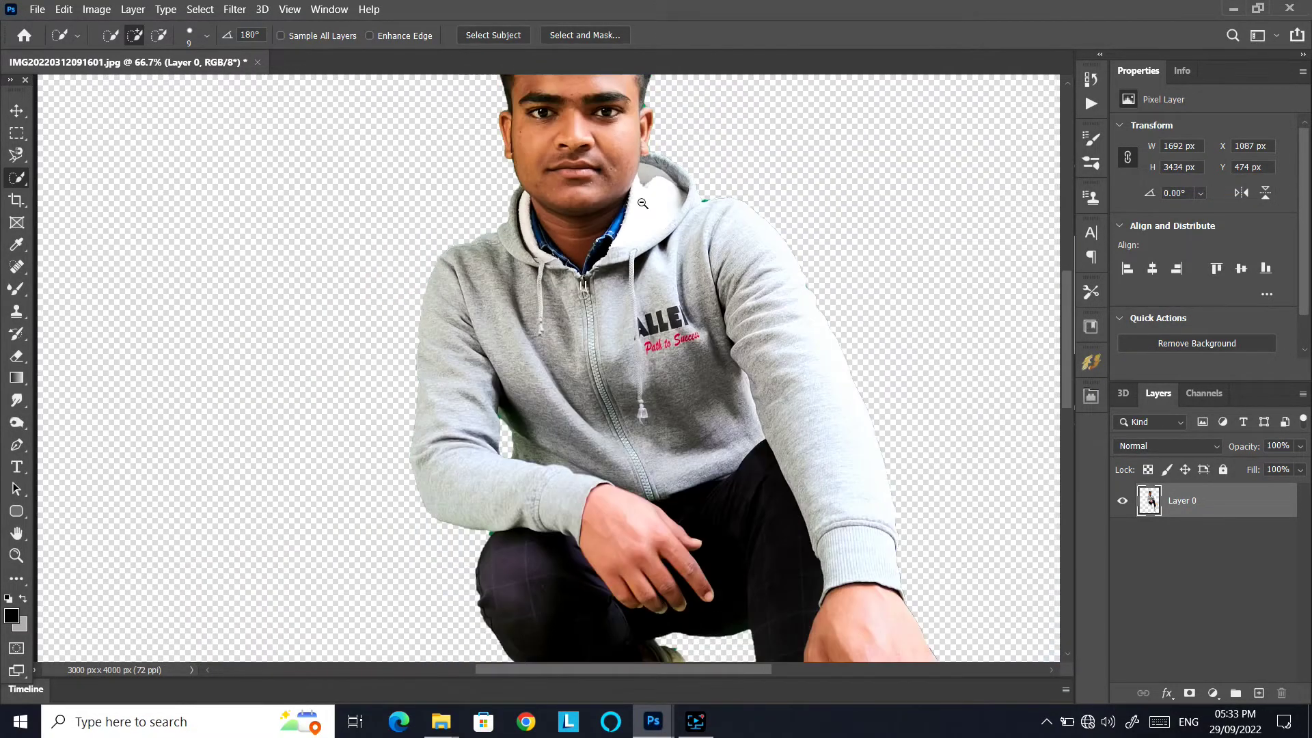
{"action": "scroll", "coordinate": [642, 203], "scroll_direction": "up", "scroll_amount": 2}
Recolor the selected hoodie blue with a Color Balance adjustment layer, setting midtones to Cyan/Red -53, Magenta/Green -28 and Yellow/Blue +67
{"action": "left_click", "coordinate": [1214, 693]}
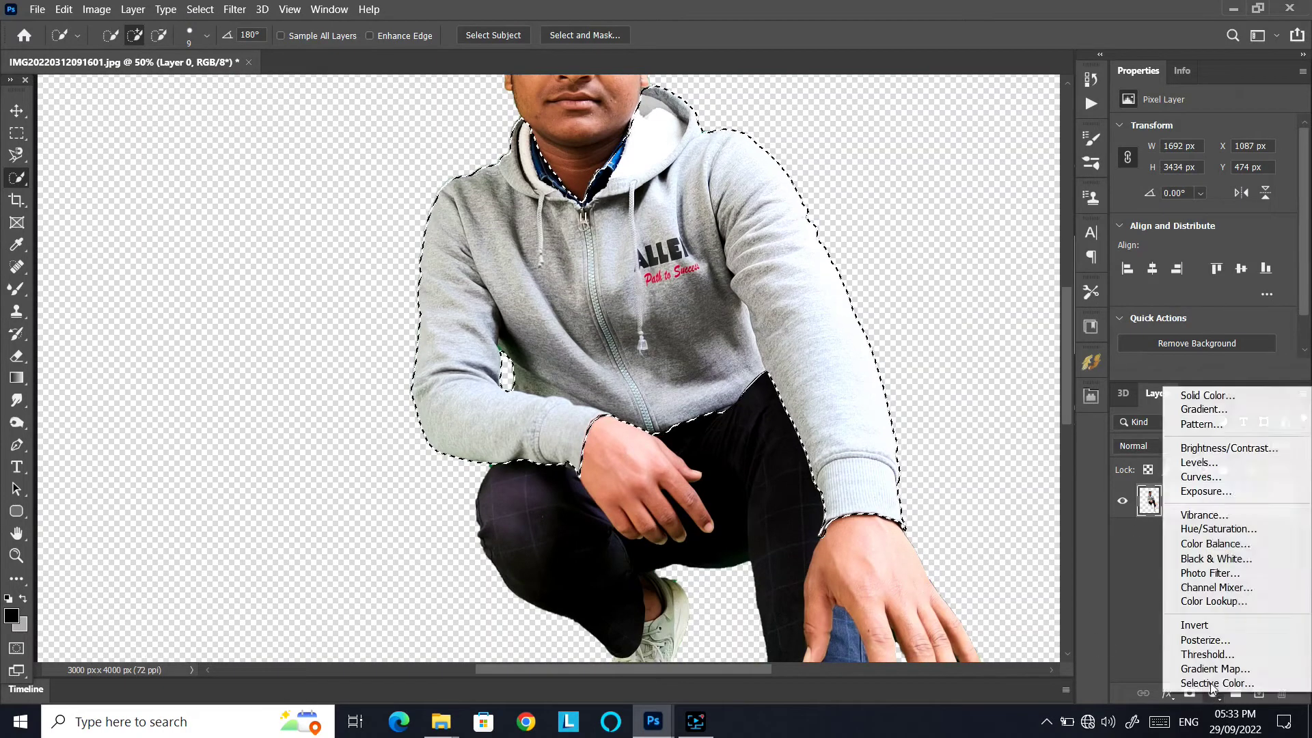
{"action": "left_click", "coordinate": [1224, 545]}
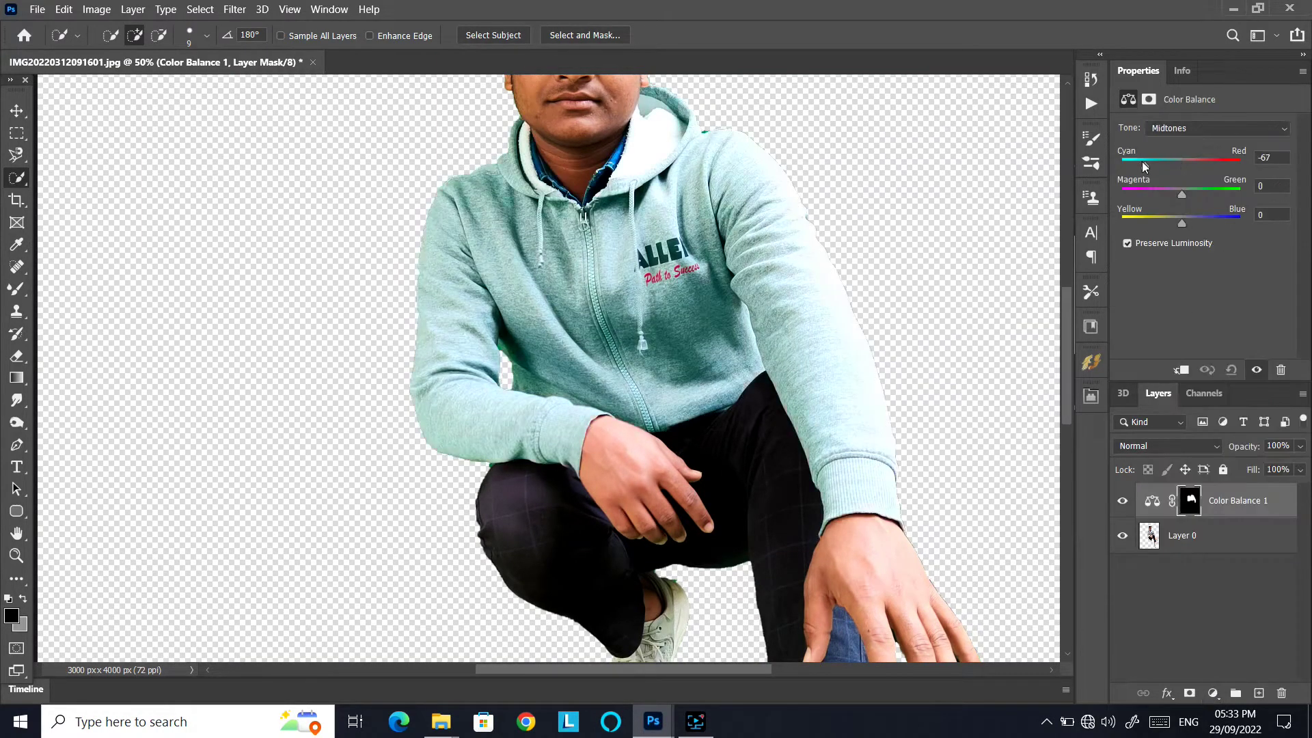
{"action": "left_click_drag", "start_coordinate": [1143, 165], "coordinate": [1164, 194]}
{"action": "left_click_drag", "start_coordinate": [1182, 223], "coordinate": [1221, 223]}
Select both legs of the trousers with Quick Selection, subtracting the rear ankle and the fingers with a 25-pixel brush
{"action": "scroll", "coordinate": [548, 368], "scroll_direction": "down", "scroll_amount": 2}
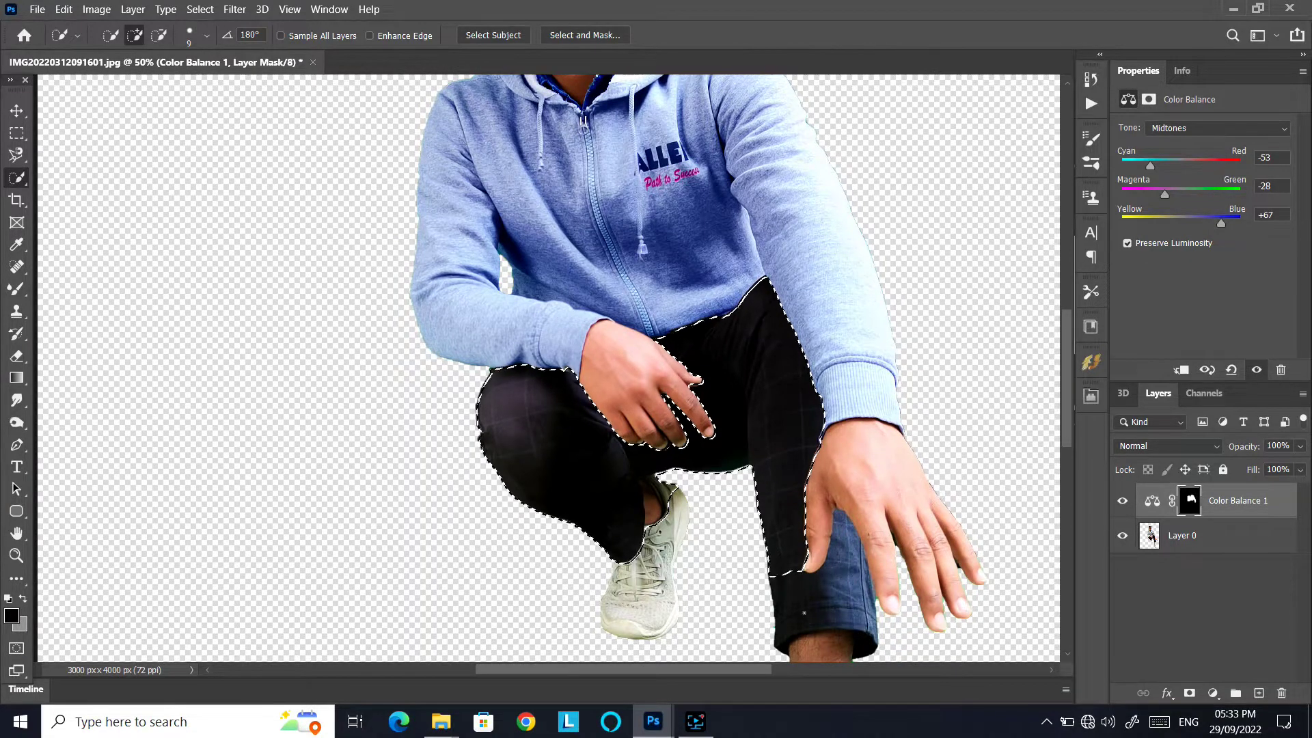
{"action": "scroll", "coordinate": [548, 368], "scroll_direction": "down", "scroll_amount": 3}
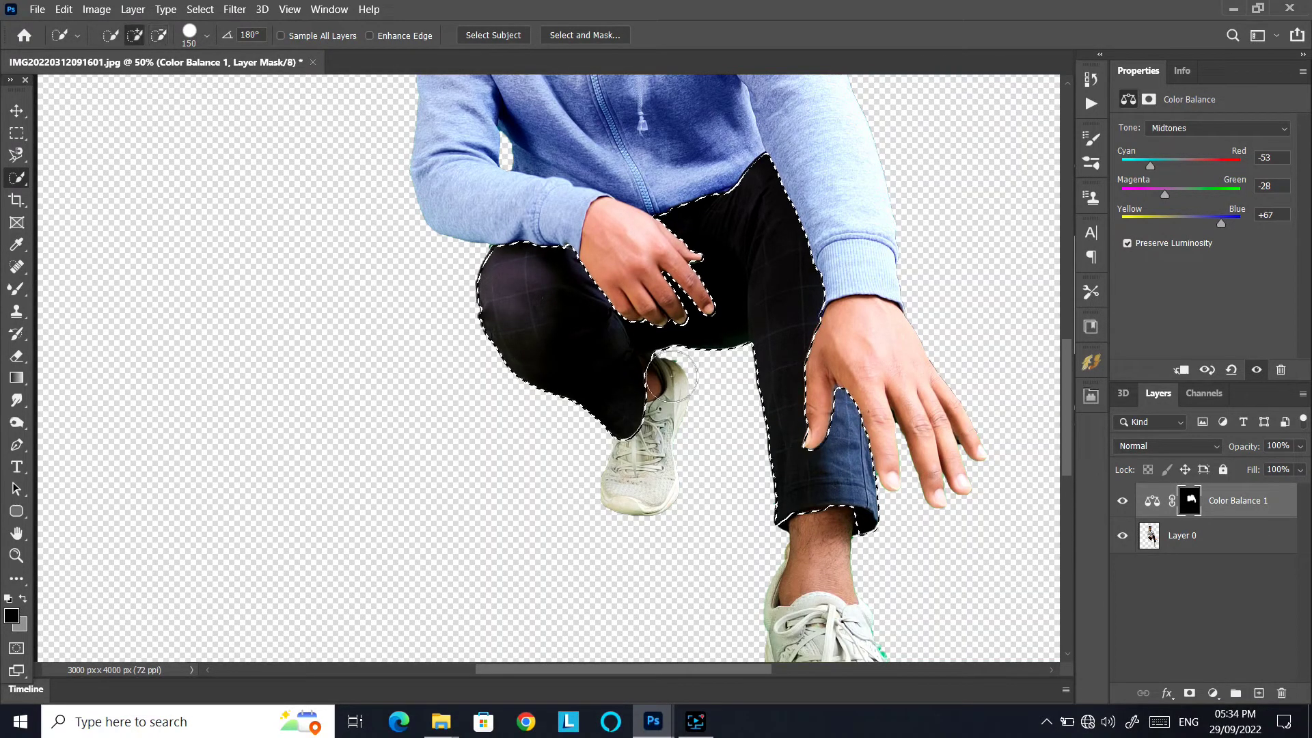
{"action": "scroll", "coordinate": [667, 369], "scroll_direction": "up", "scroll_amount": 2}
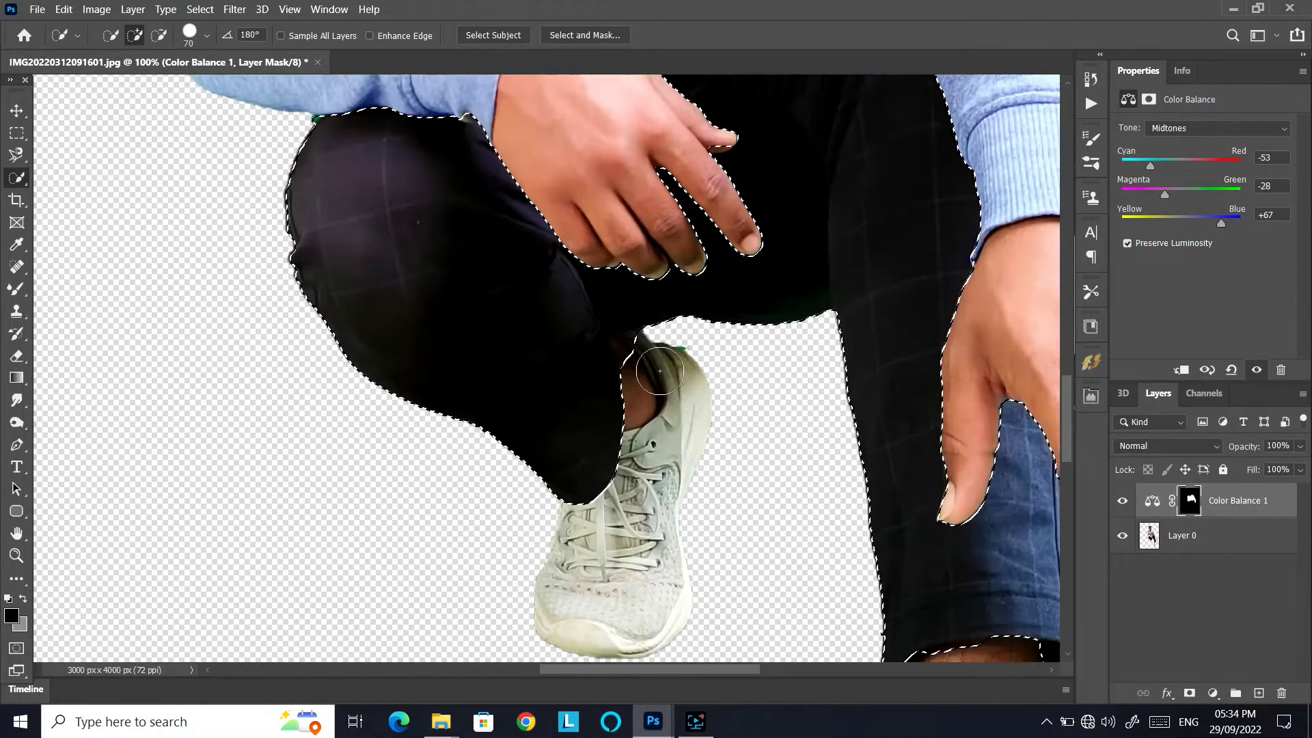
{"action": "key", "text": "bracketleft"}
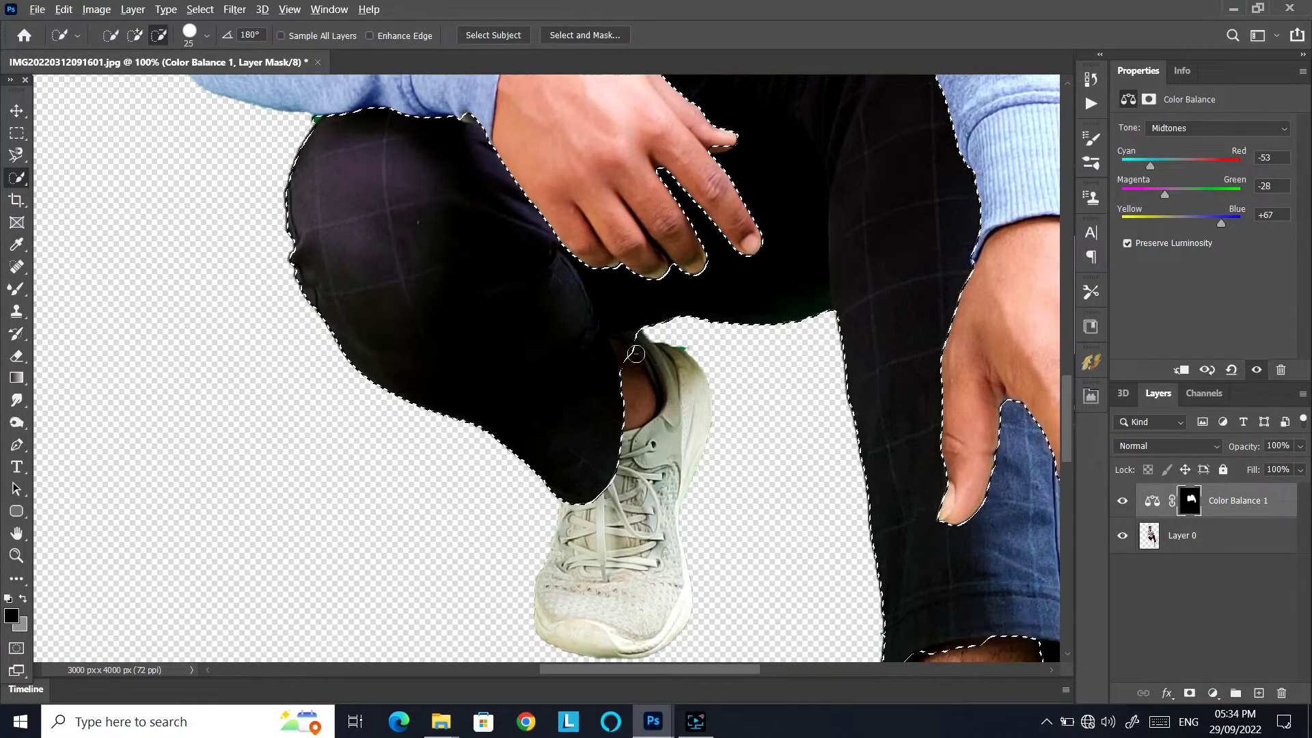
{"action": "key", "text": "alt"}
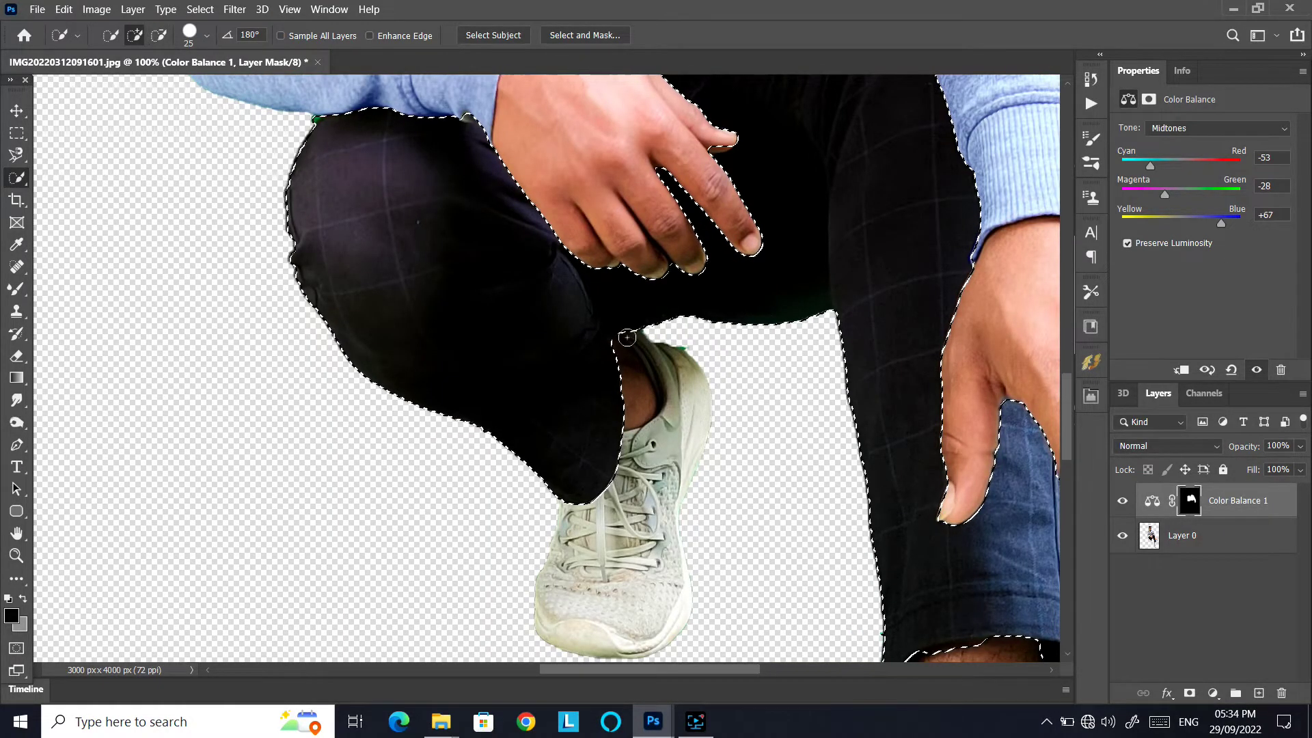
{"action": "scroll", "coordinate": [716, 244], "scroll_direction": "up", "scroll_amount": 3}
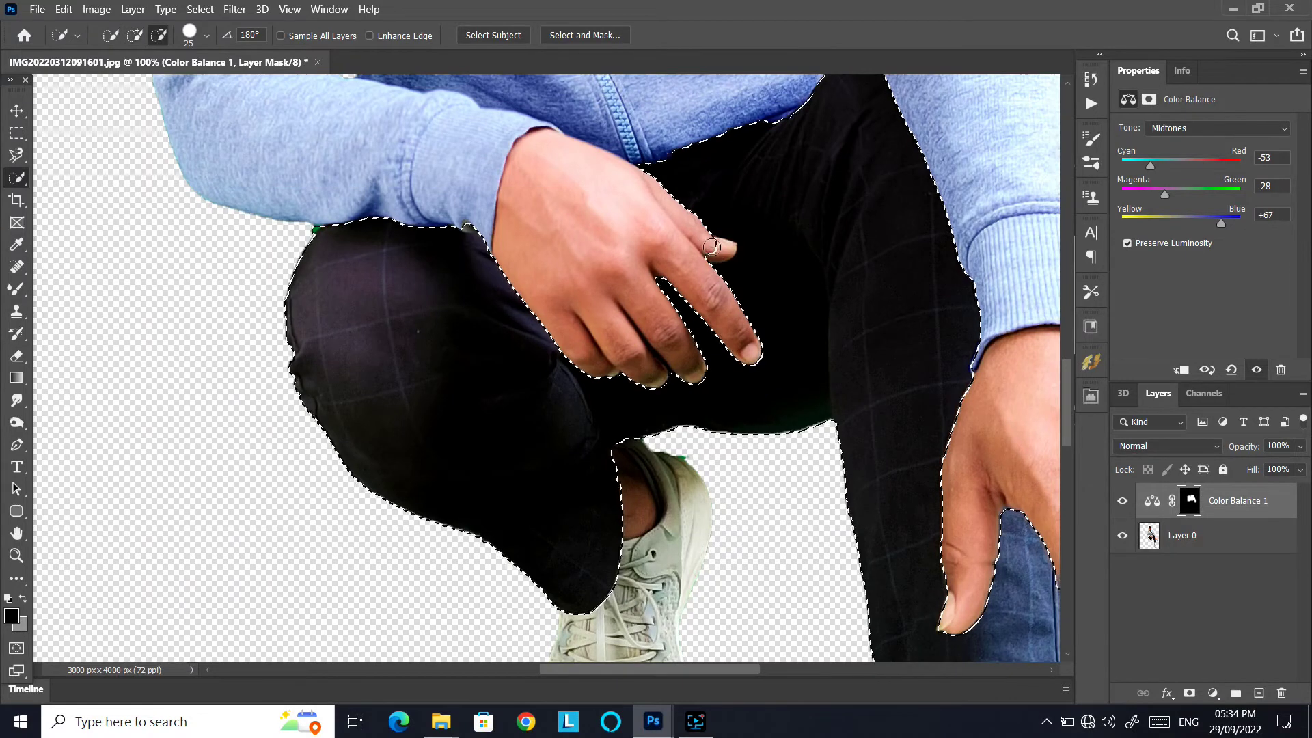
{"action": "key", "text": "alt"}
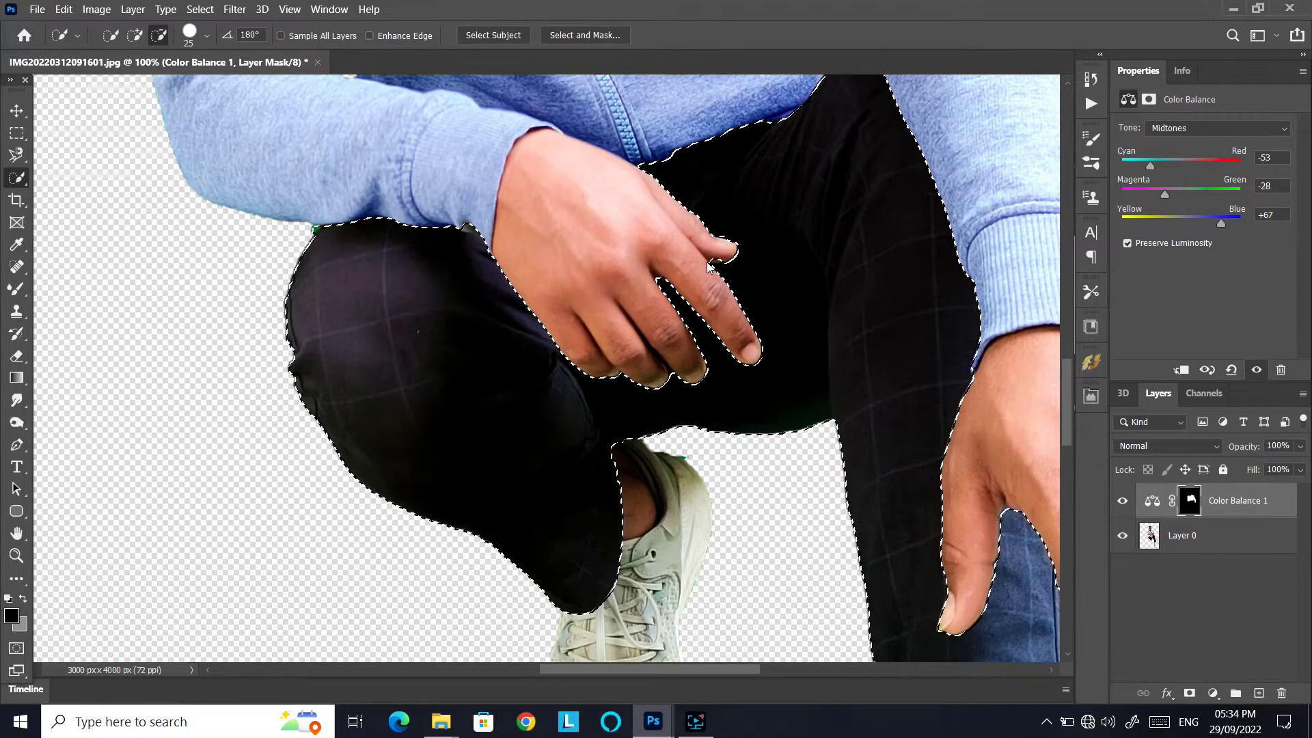
{"action": "scroll", "coordinate": [711, 267], "scroll_direction": "down", "scroll_amount": 2}
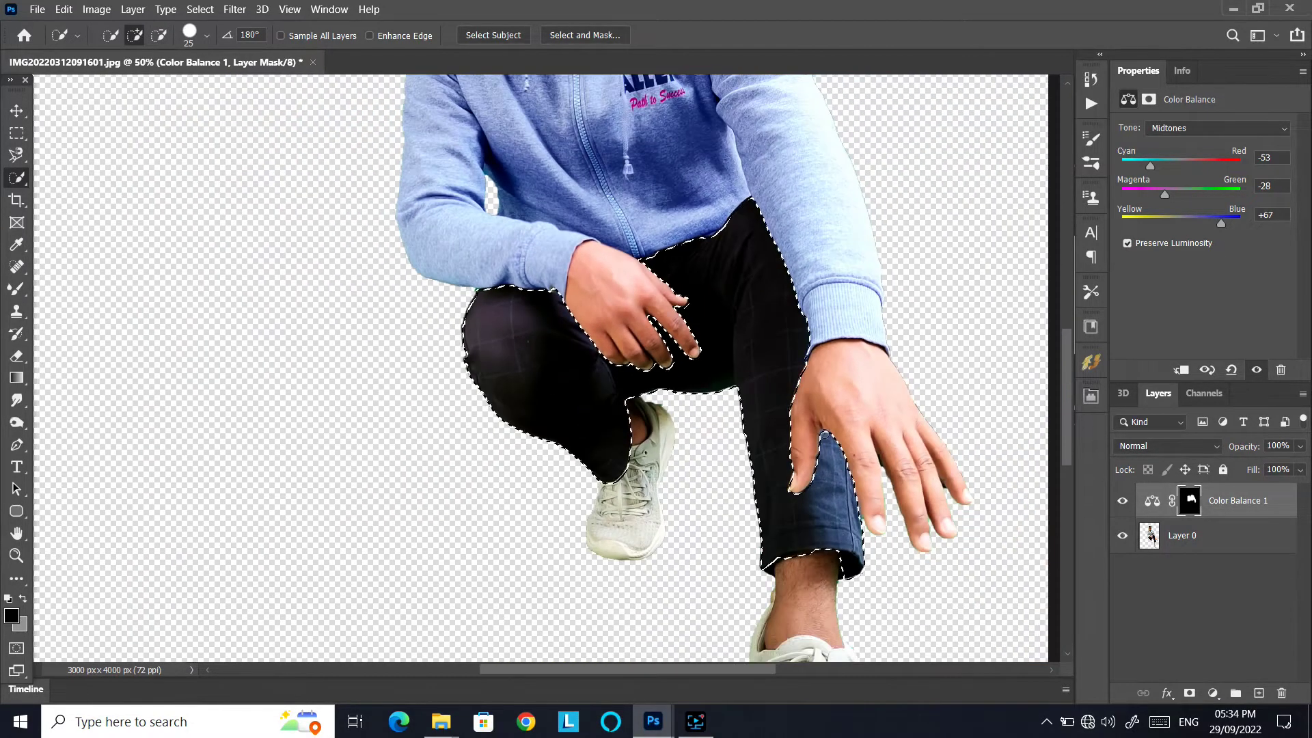
Darken the selected trousers with a Hue/Saturation adjustment layer, setting Hue to +4 and Lightness to -35
{"action": "left_click", "coordinate": [1213, 693]}
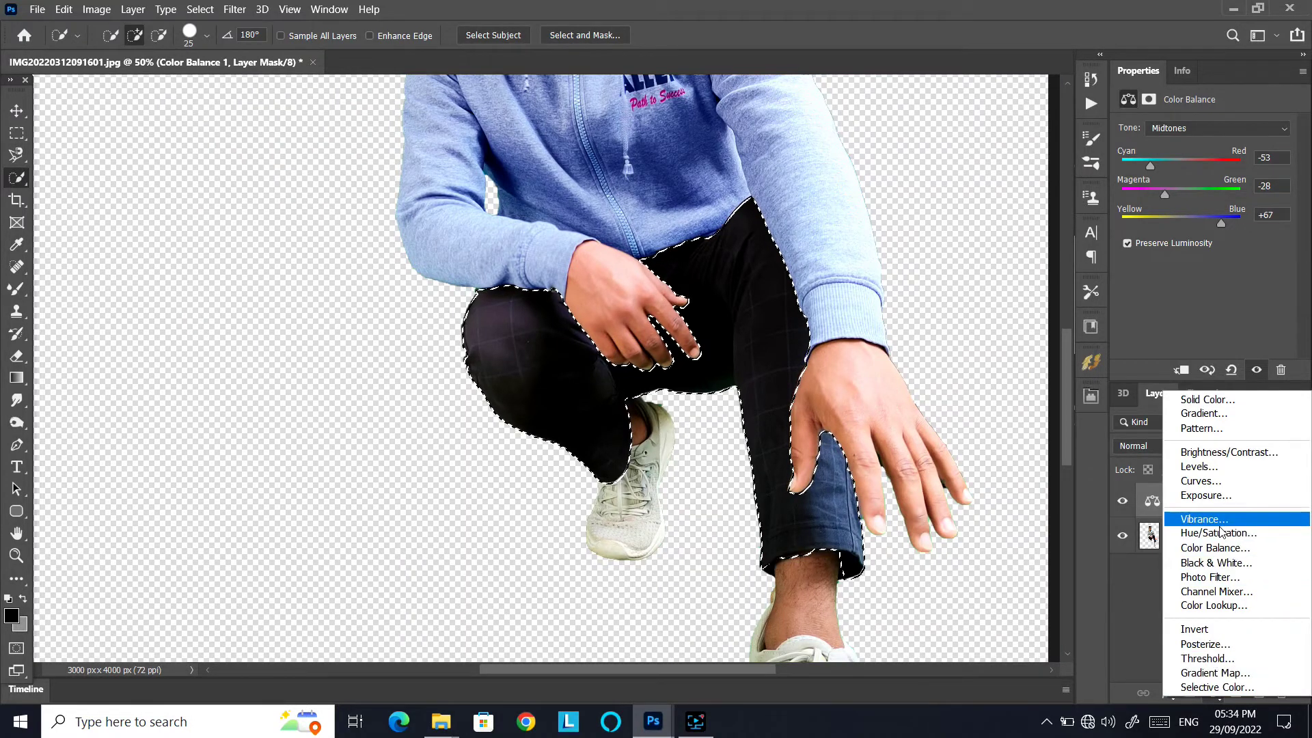
{"action": "left_click", "coordinate": [1222, 533]}
{"action": "left_click_drag", "start_coordinate": [1205, 189], "coordinate": [1174, 192]}
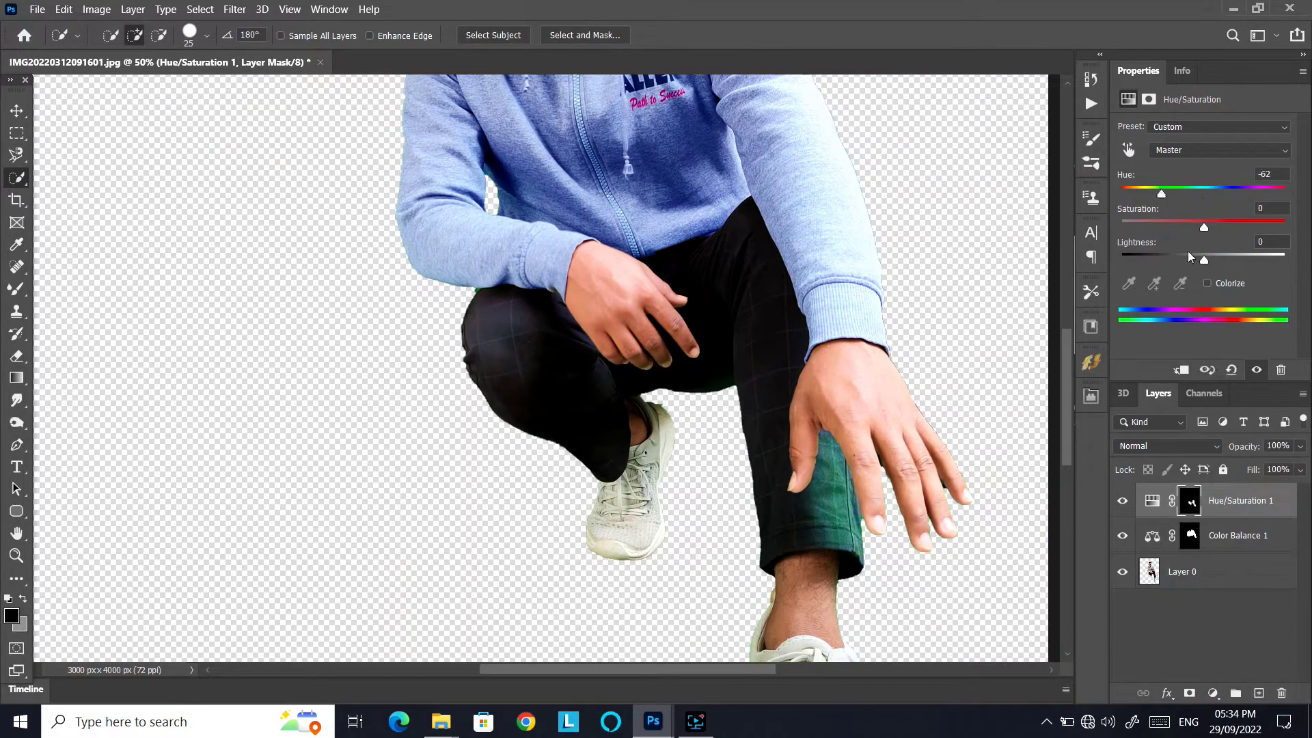
{"action": "left_click_drag", "start_coordinate": [1190, 257], "coordinate": [1174, 257]}
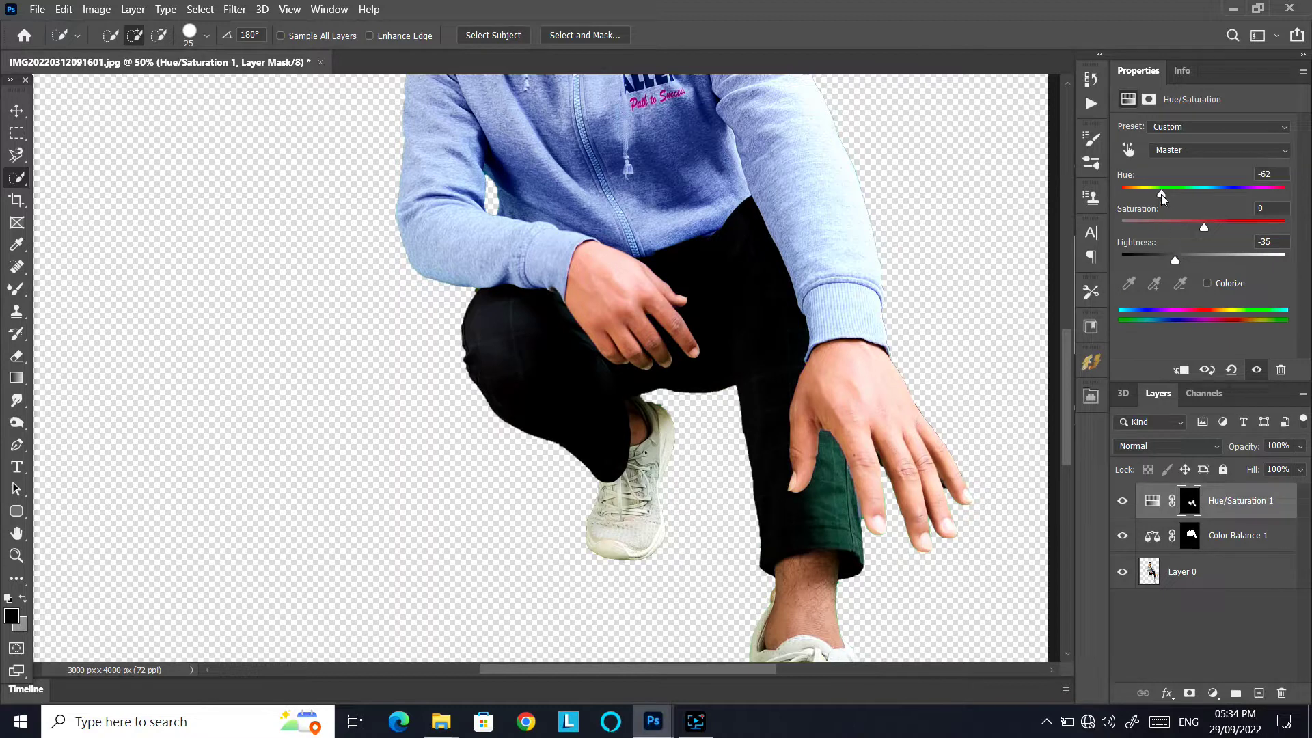
{"action": "left_click_drag", "start_coordinate": [1161, 193], "coordinate": [1186, 199]}
Select both white shoes with the Quick Selection tool
{"action": "scroll", "coordinate": [955, 277], "scroll_direction": "down", "scroll_amount": 5}
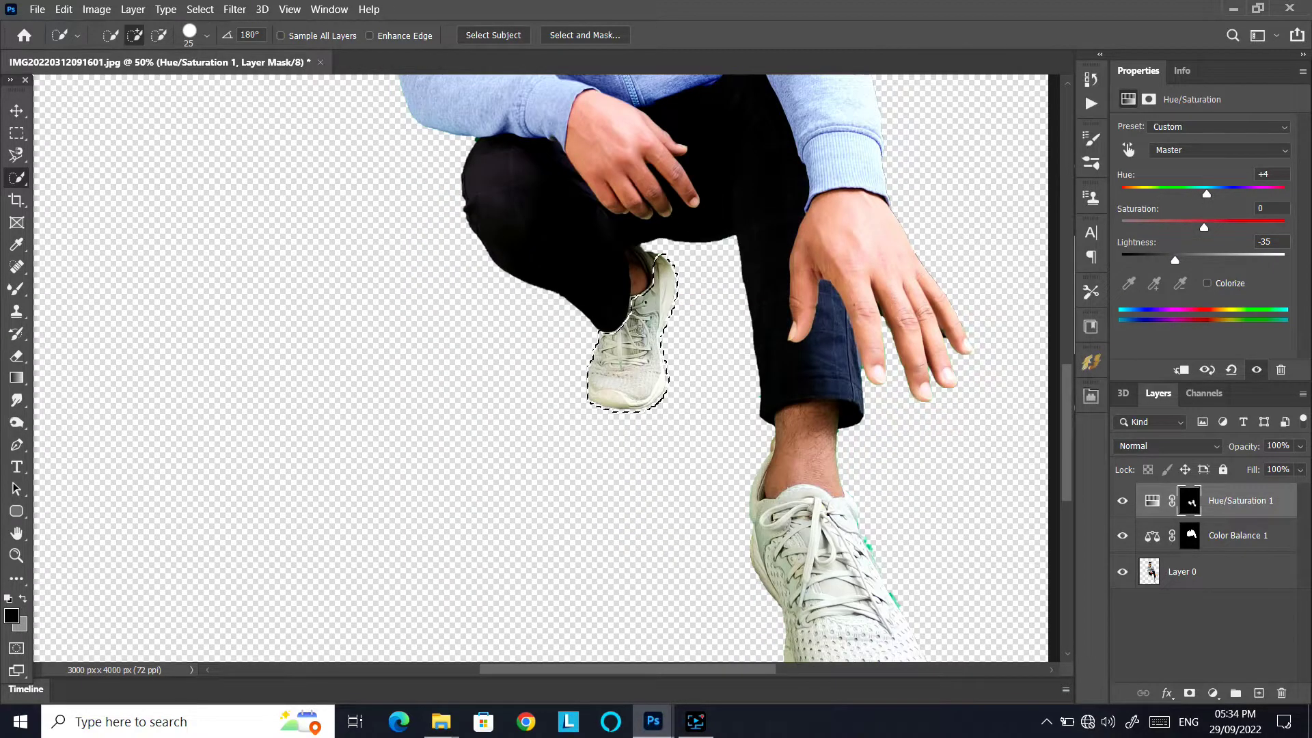
{"action": "scroll", "coordinate": [663, 272], "scroll_direction": "down", "scroll_amount": 2}
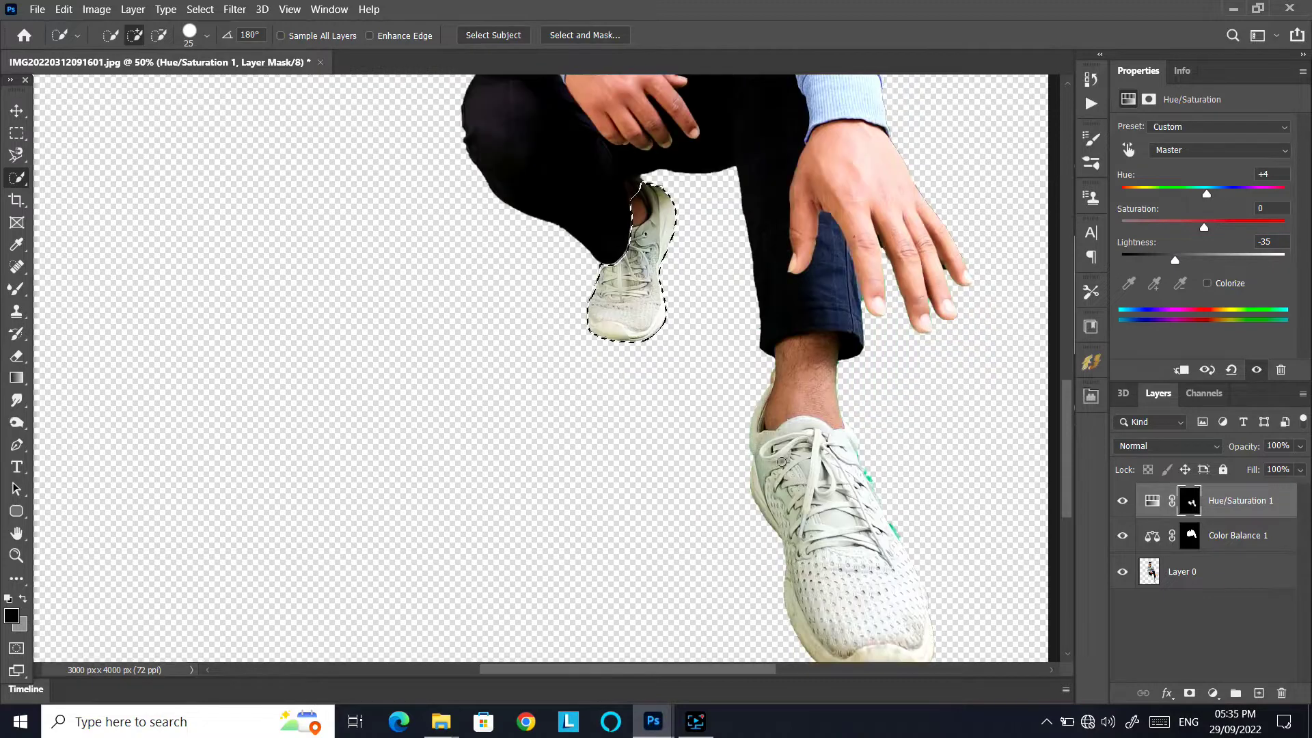
{"action": "scroll", "coordinate": [883, 594], "scroll_direction": "down", "scroll_amount": 3}
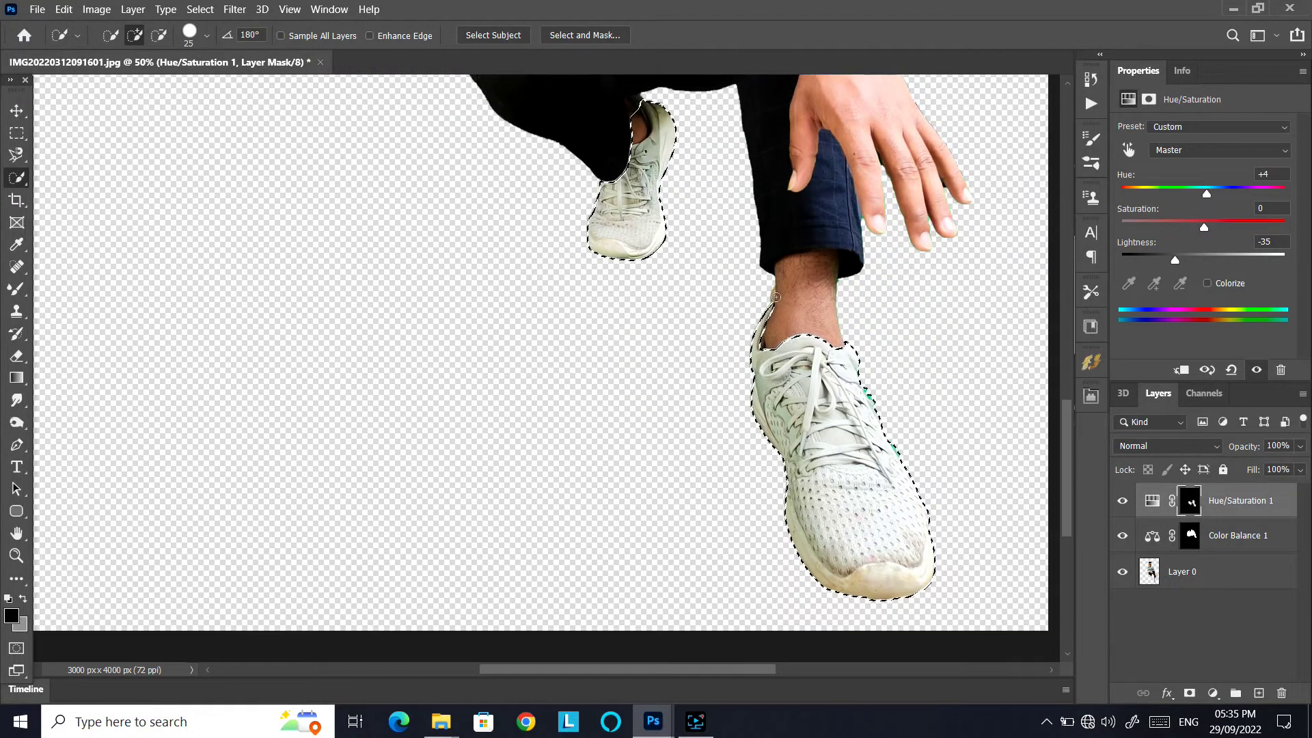
Subtract the bare ankle from the rear shoe's selection, undoing the extra selection stroke at the shoe's collar
{"action": "scroll", "coordinate": [675, 314], "scroll_direction": "up", "scroll_amount": 2}
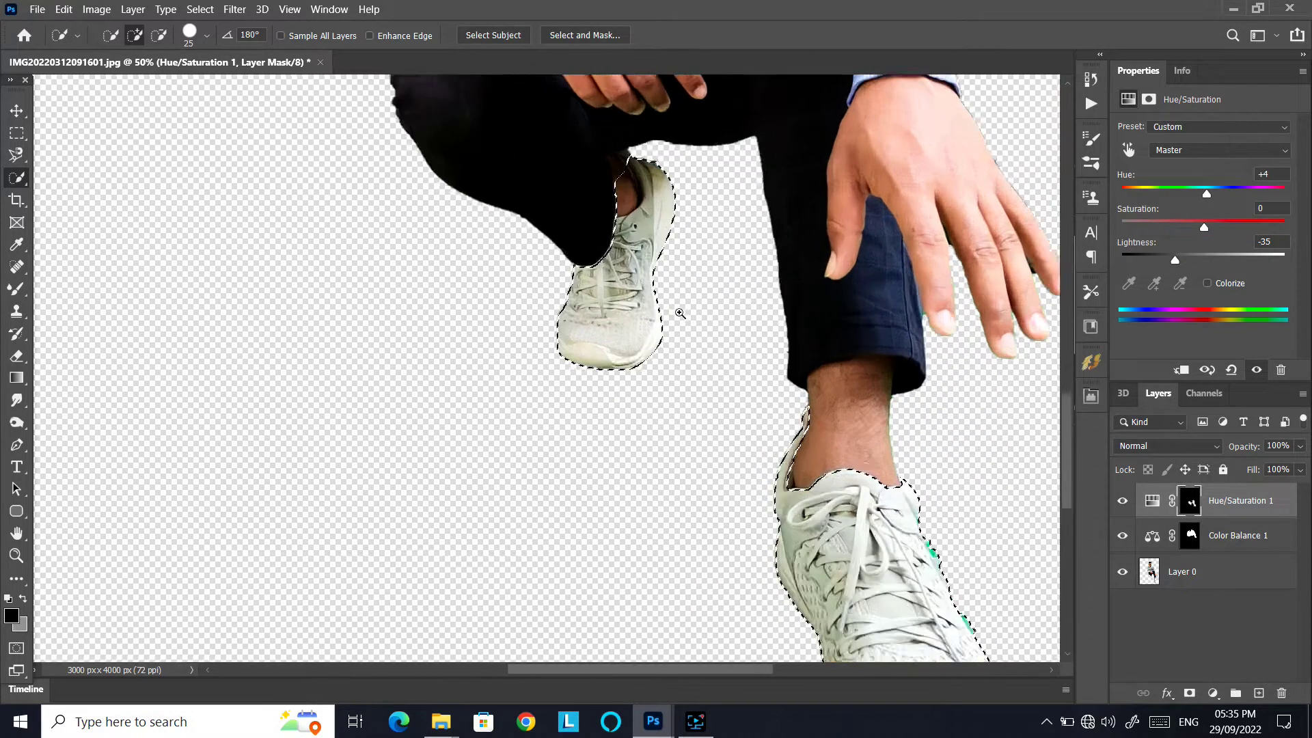
{"action": "scroll", "coordinate": [680, 313], "scroll_direction": "up", "scroll_amount": 1}
{"action": "scroll", "coordinate": [686, 321], "scroll_direction": "up", "scroll_amount": 2}
{"action": "scroll", "coordinate": [664, 341], "scroll_direction": "up", "scroll_amount": 1}
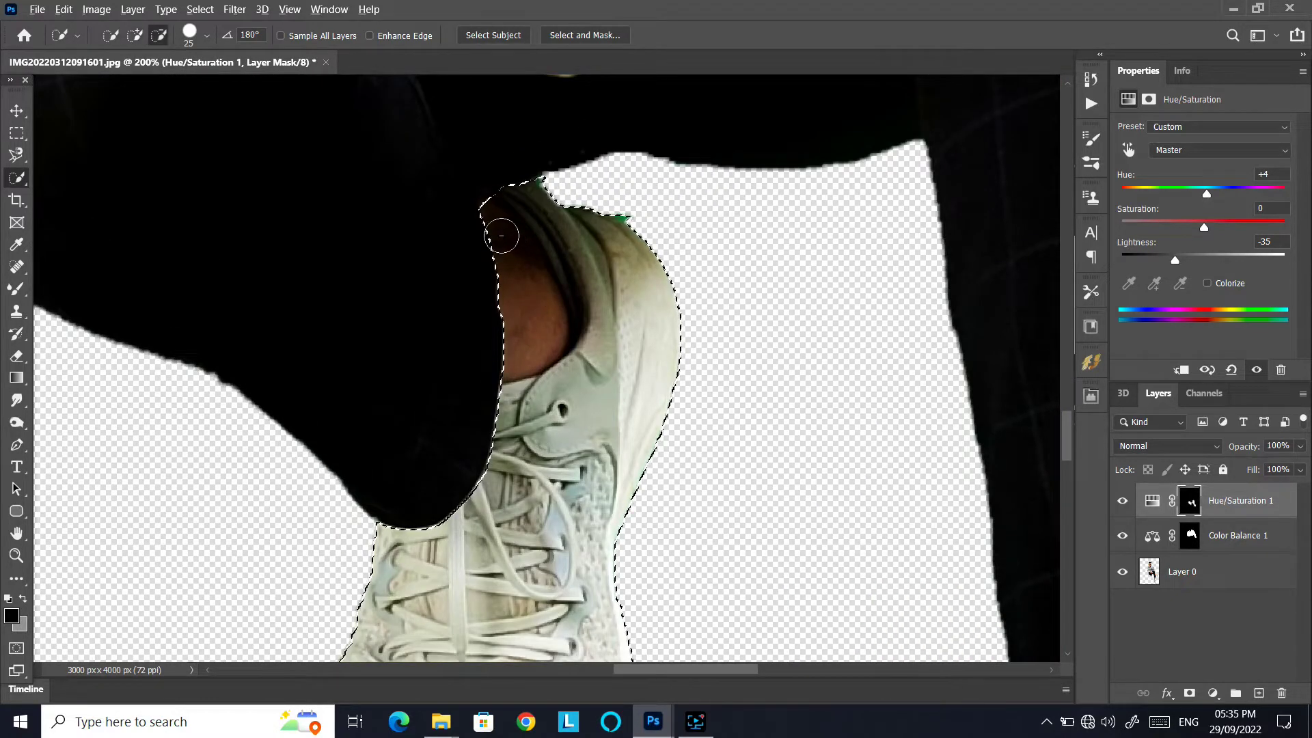
{"action": "left_click_drag", "start_coordinate": [503, 225], "coordinate": [520, 280], "text": "alt"}
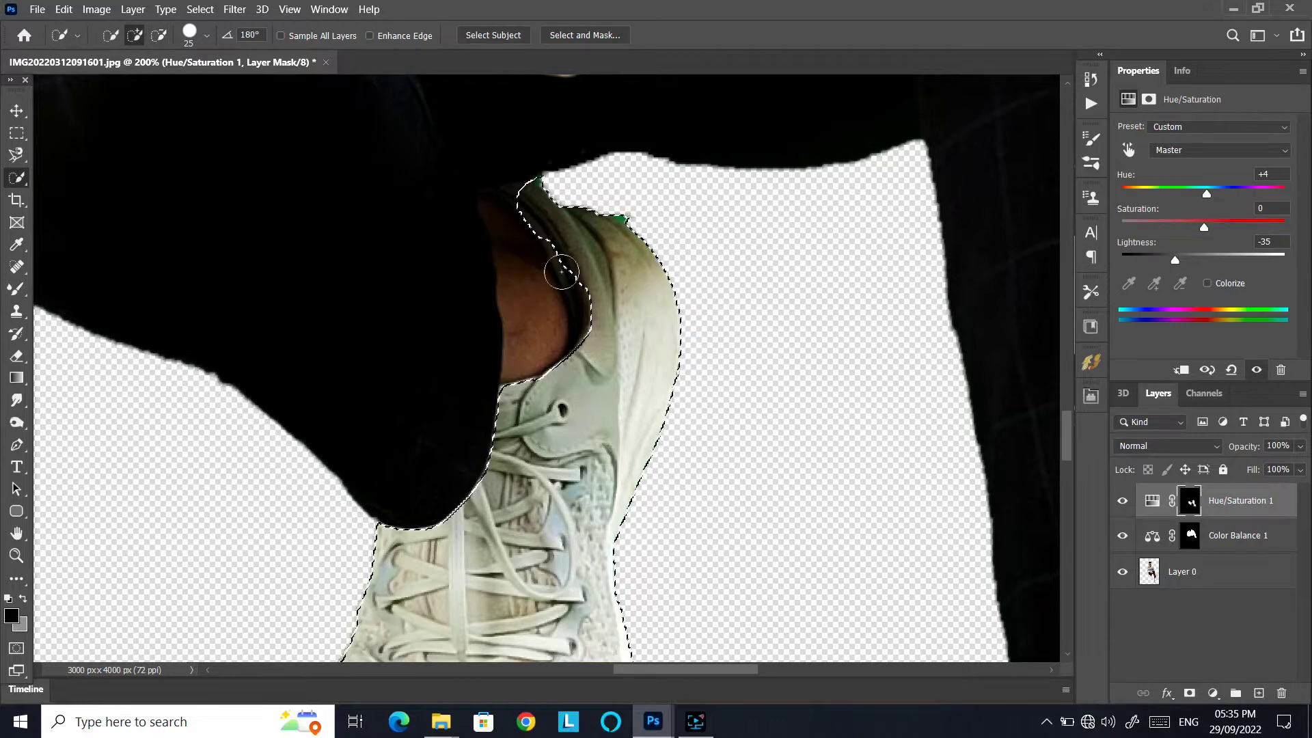
{"action": "left_click", "coordinate": [592, 309]}
{"action": "key", "text": "ctrl+z"}
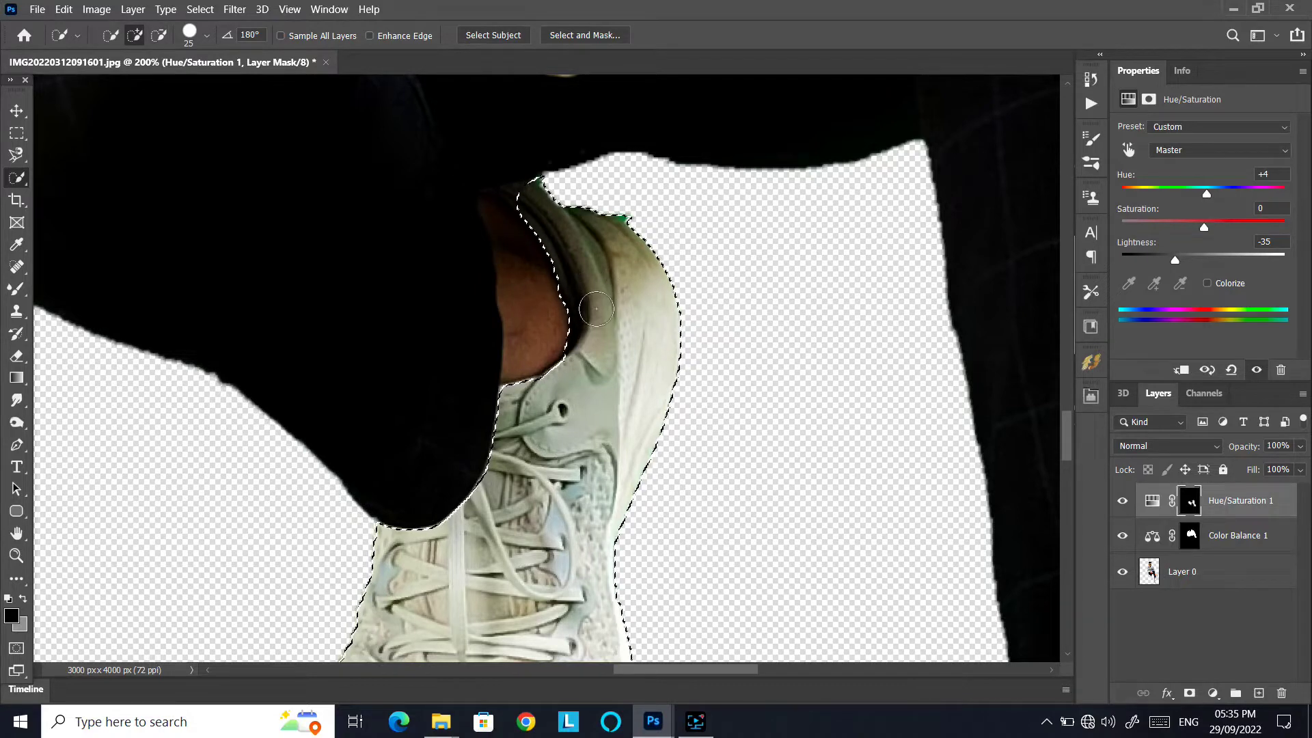
Try adding a Color Balance adjustment layer for the selected shoes, and undo it
{"action": "scroll", "coordinate": [600, 298], "scroll_direction": "down", "scroll_amount": 4}
{"action": "left_click", "coordinate": [1214, 693]}
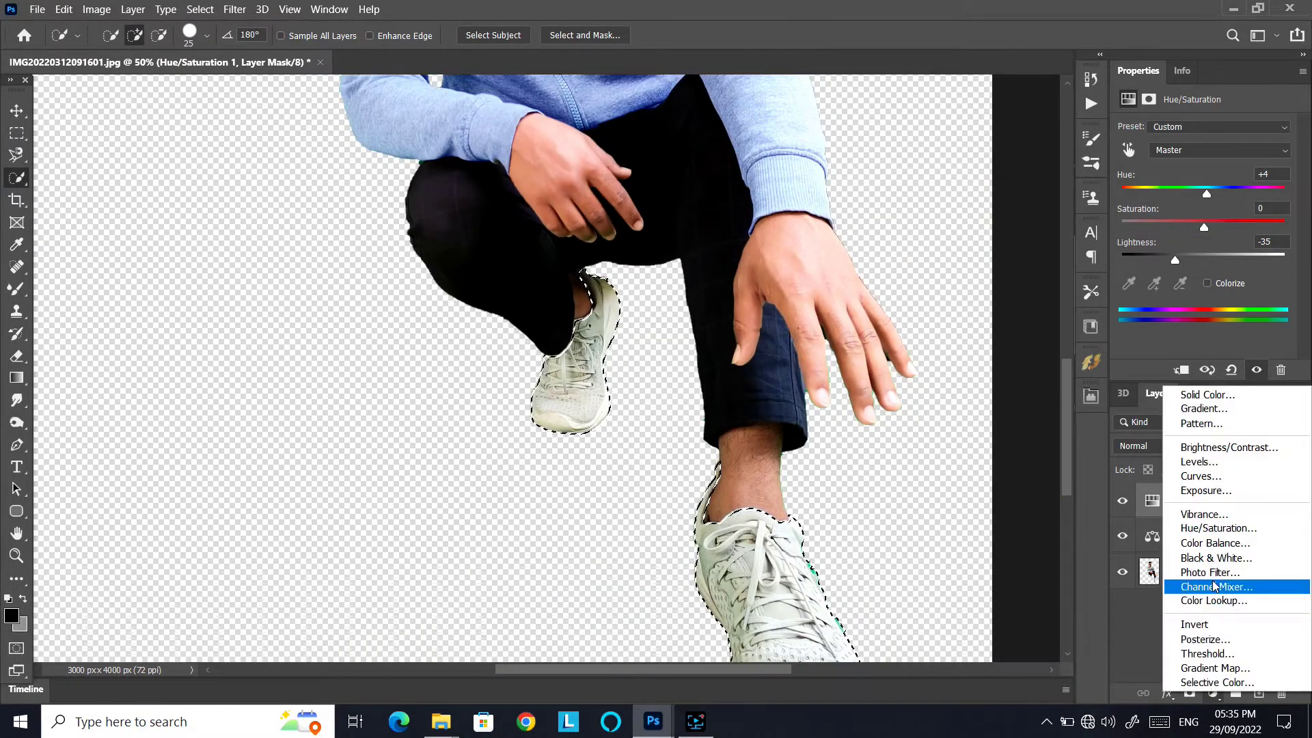
{"action": "left_click", "coordinate": [1214, 543]}
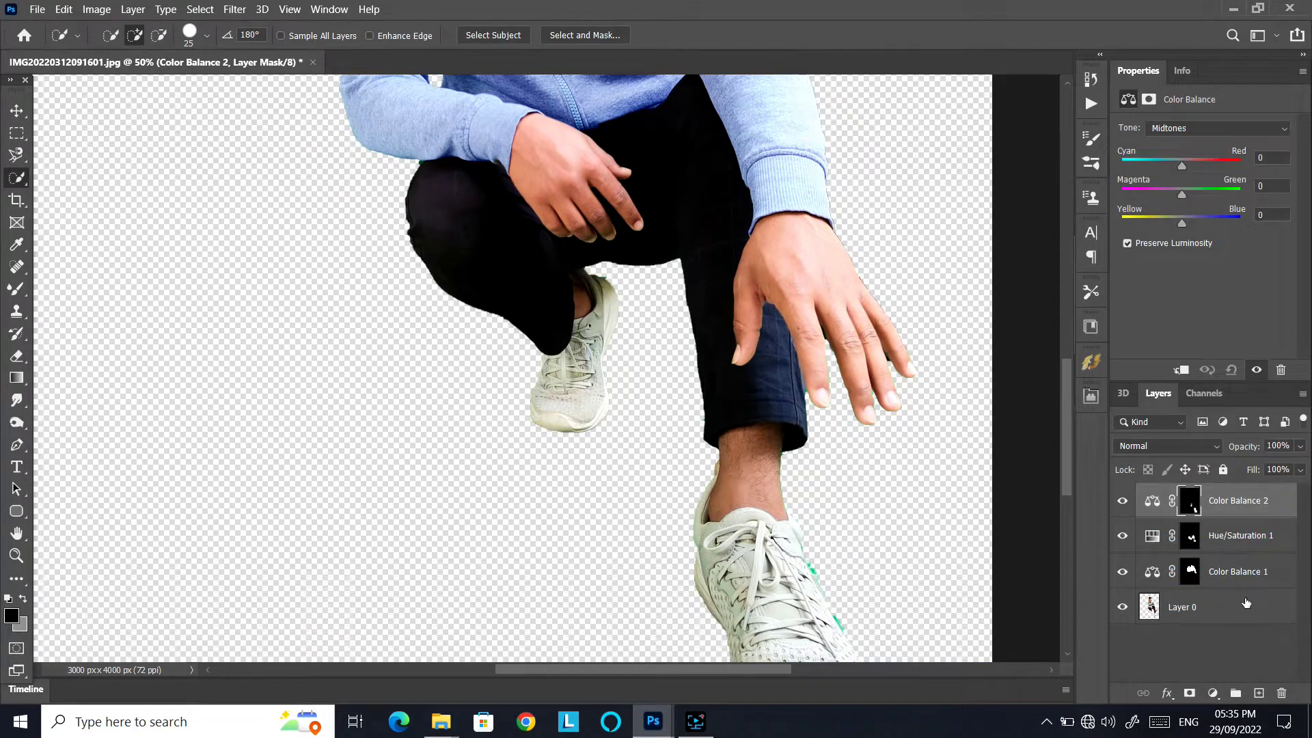
{"action": "key", "text": "ctrl+z"}
Turn the selected shoes white with a monochrome Channel Mixer adjustment layer, setting Red to +51% and Green to +39%
{"action": "left_click", "coordinate": [1213, 693]}
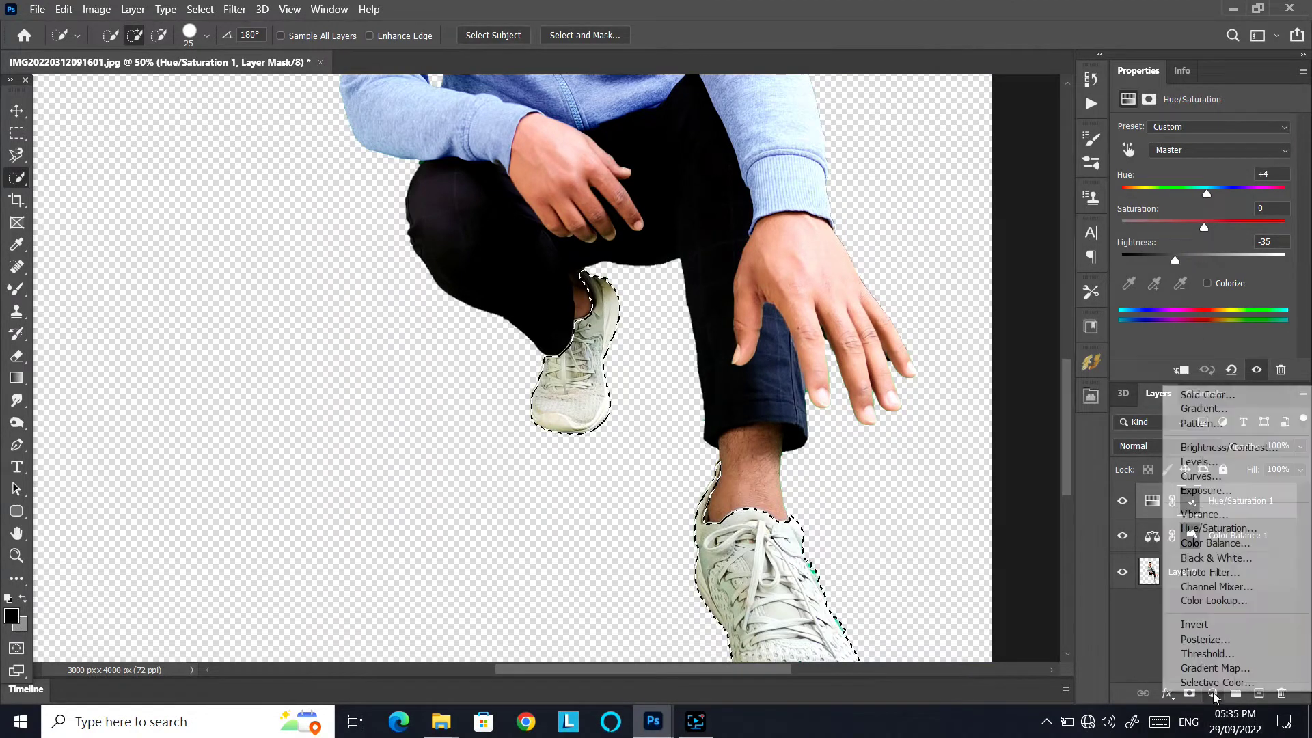
{"action": "left_click", "coordinate": [1212, 588]}
{"action": "left_click", "coordinate": [1131, 170]}
{"action": "left_click_drag", "start_coordinate": [1220, 210], "coordinate": [1219, 244]}
{"action": "scroll", "coordinate": [1213, 322], "scroll_direction": "down", "scroll_amount": 1}
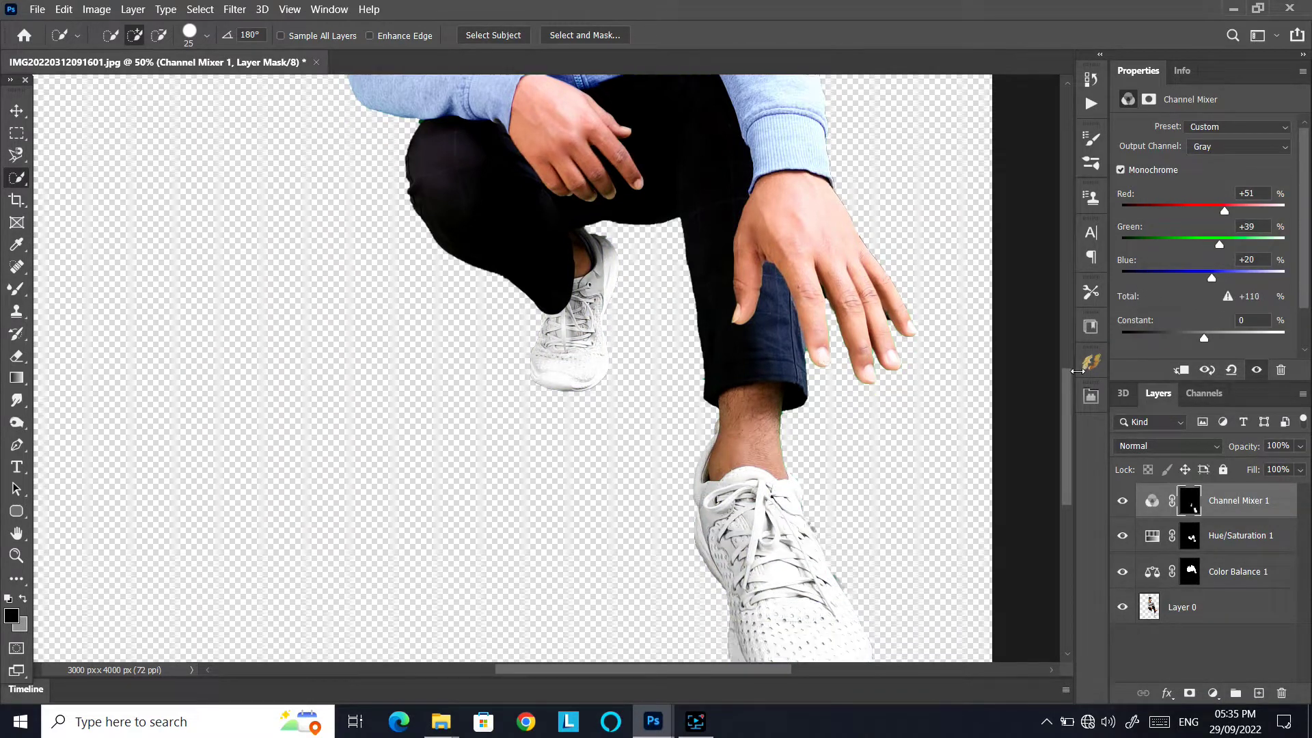
{"action": "left_click_drag", "start_coordinate": [1205, 338], "coordinate": [1205, 339]}
{"action": "key", "text": "ctrl+0"}
Brighten the cutout man with an Exposure adjustment layer directly above Layer 0, setting Exposure to +0.17
{"action": "left_click", "coordinate": [1239, 605]}
{"action": "left_click", "coordinate": [1213, 693]}
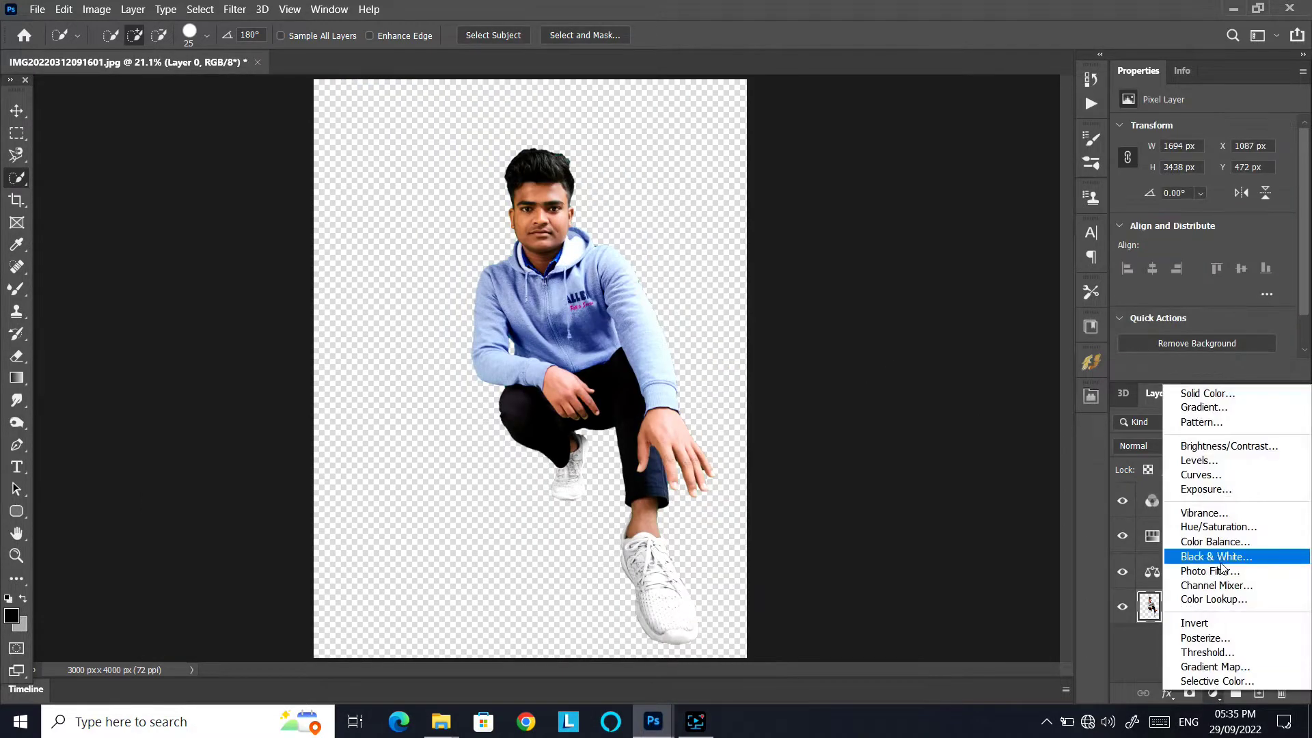
{"action": "left_click", "coordinate": [1216, 489]}
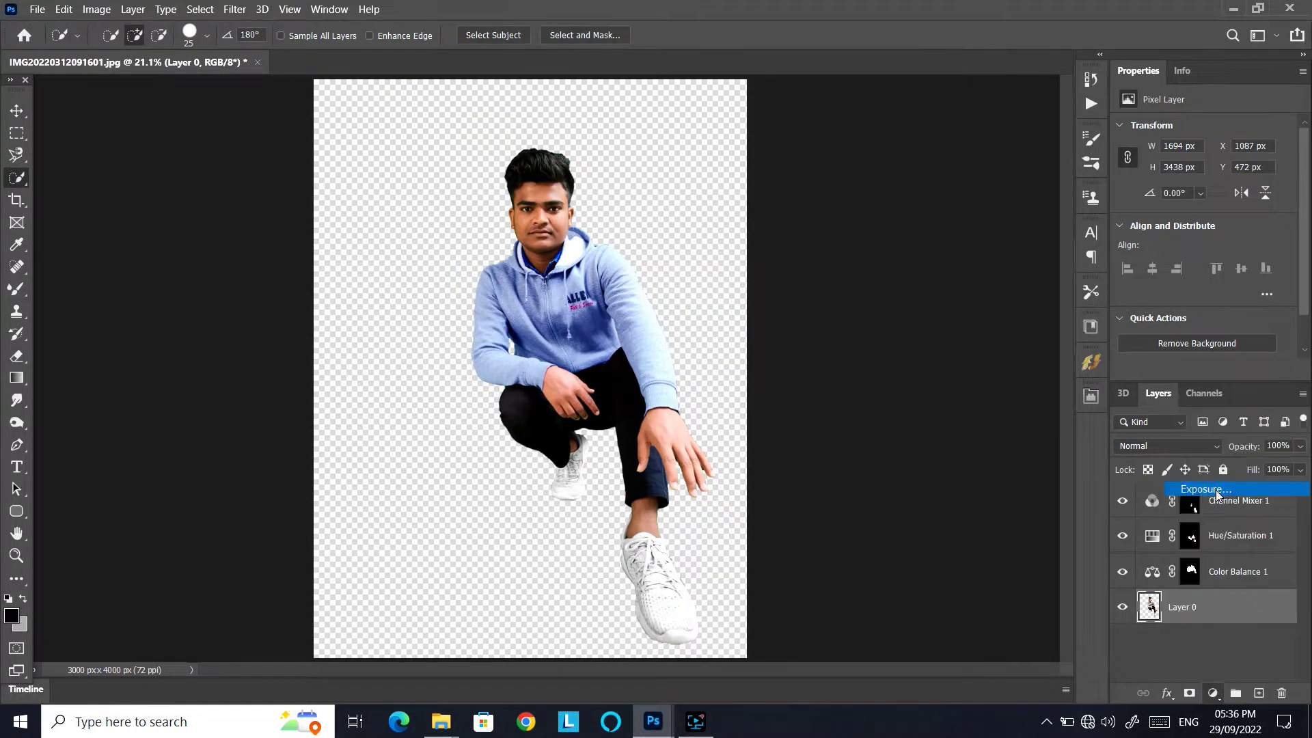
{"action": "left_click_drag", "start_coordinate": [1204, 171], "coordinate": [1207, 171]}
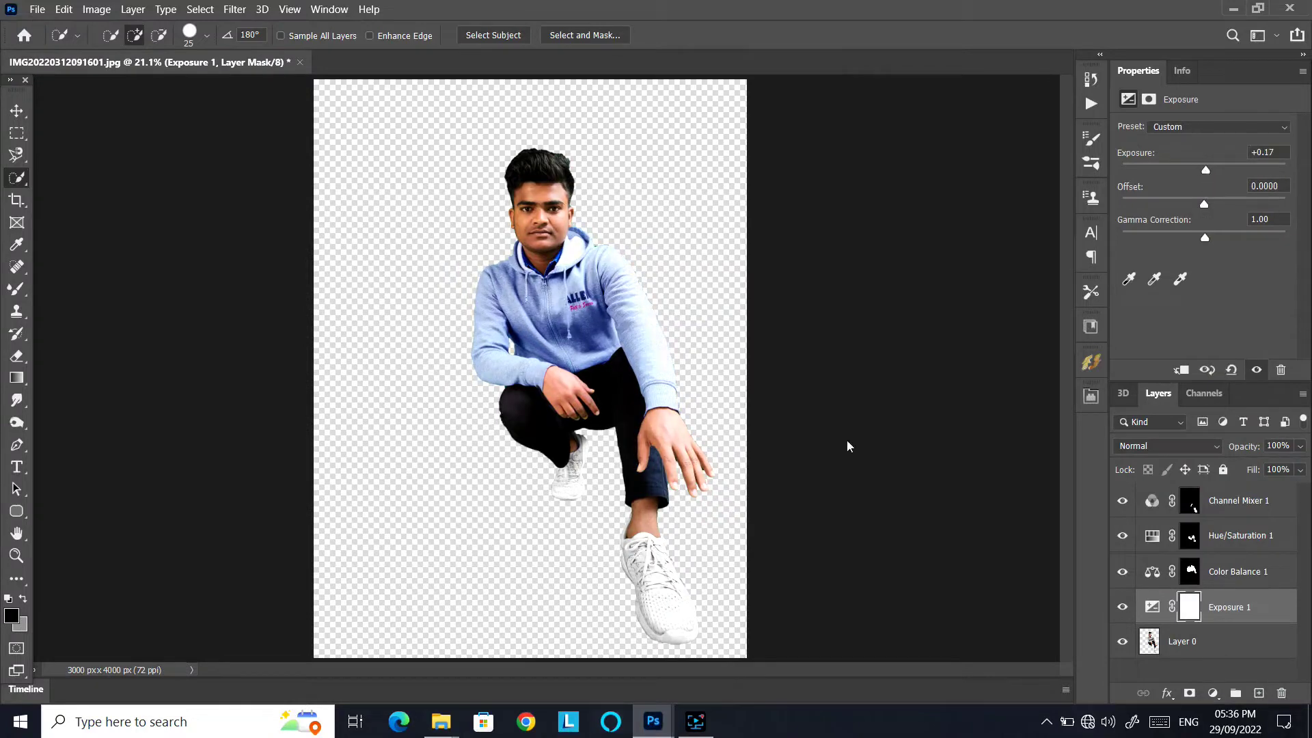
Start the SkinFiner 2.0 filter on Layer 0 and set the skin mask's Tolerance to 54 and Feather to 19
{"action": "left_click", "coordinate": [1193, 648]}
{"action": "left_click", "coordinate": [229, 9]}
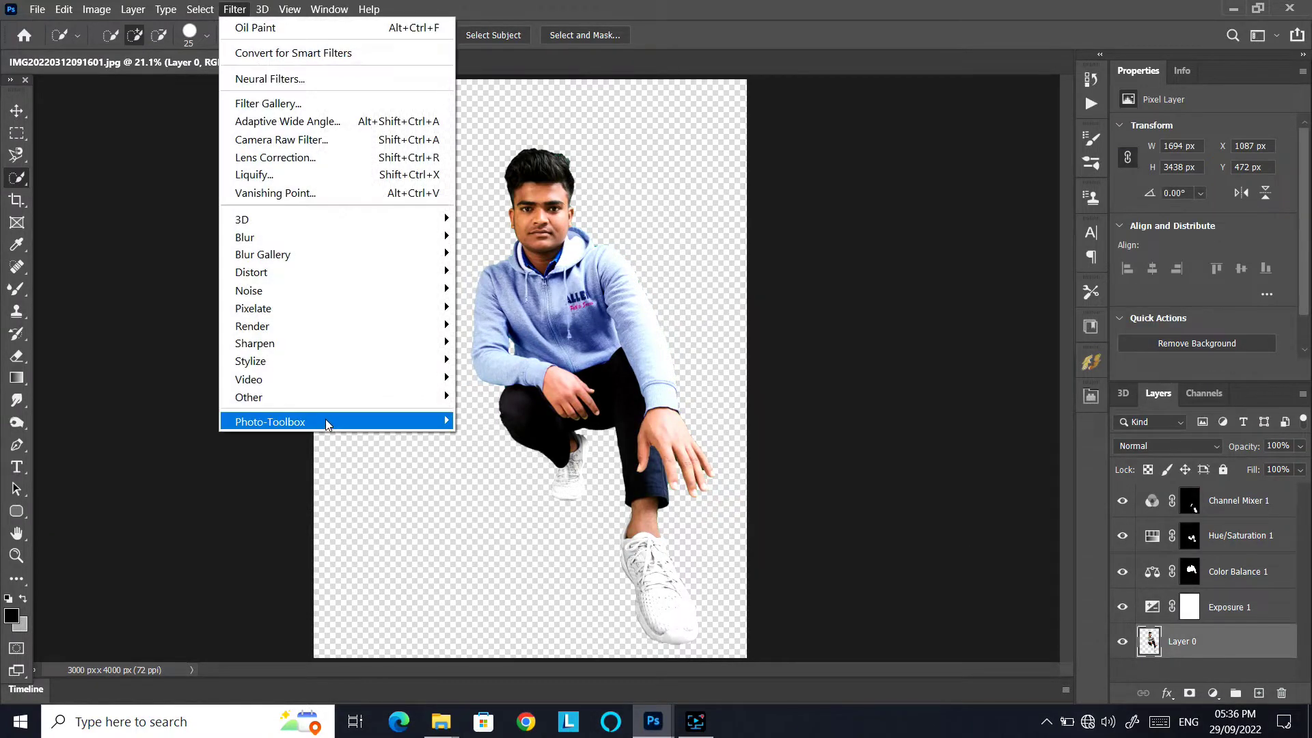
{"action": "left_click", "coordinate": [494, 420]}
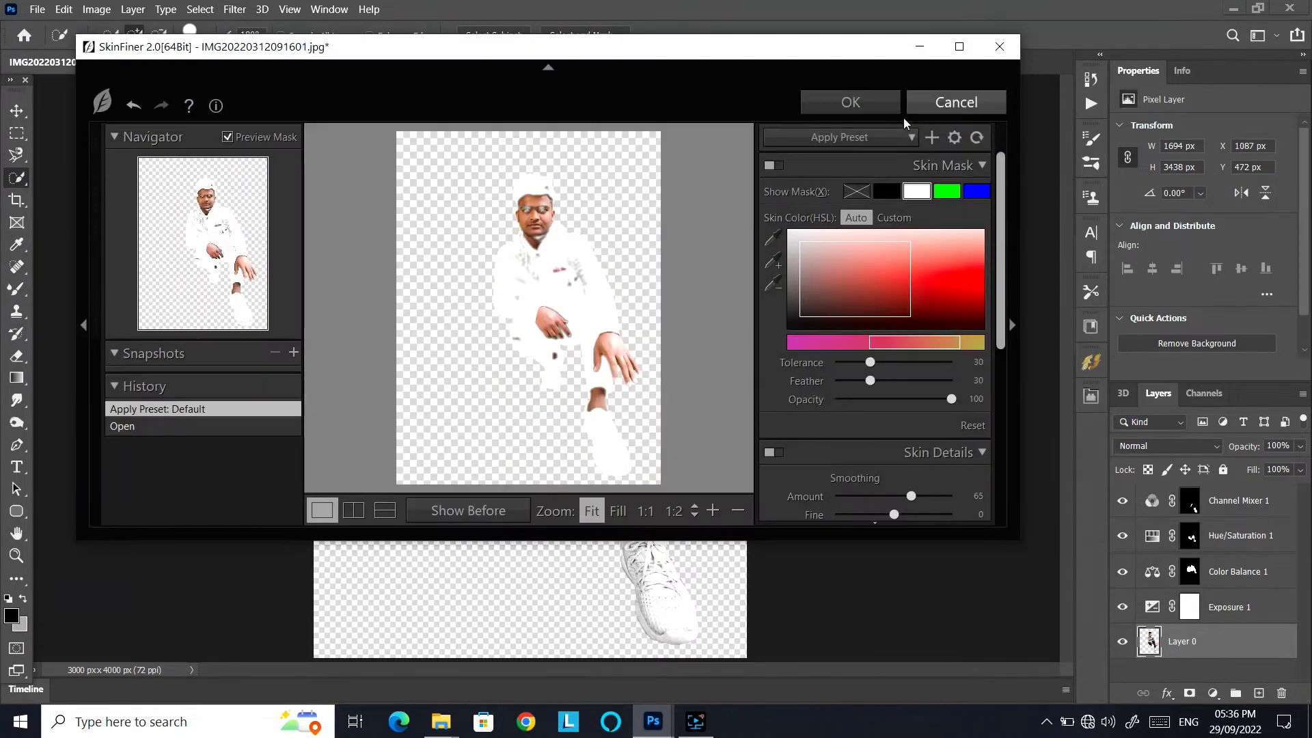
{"action": "left_click", "coordinate": [885, 363]}
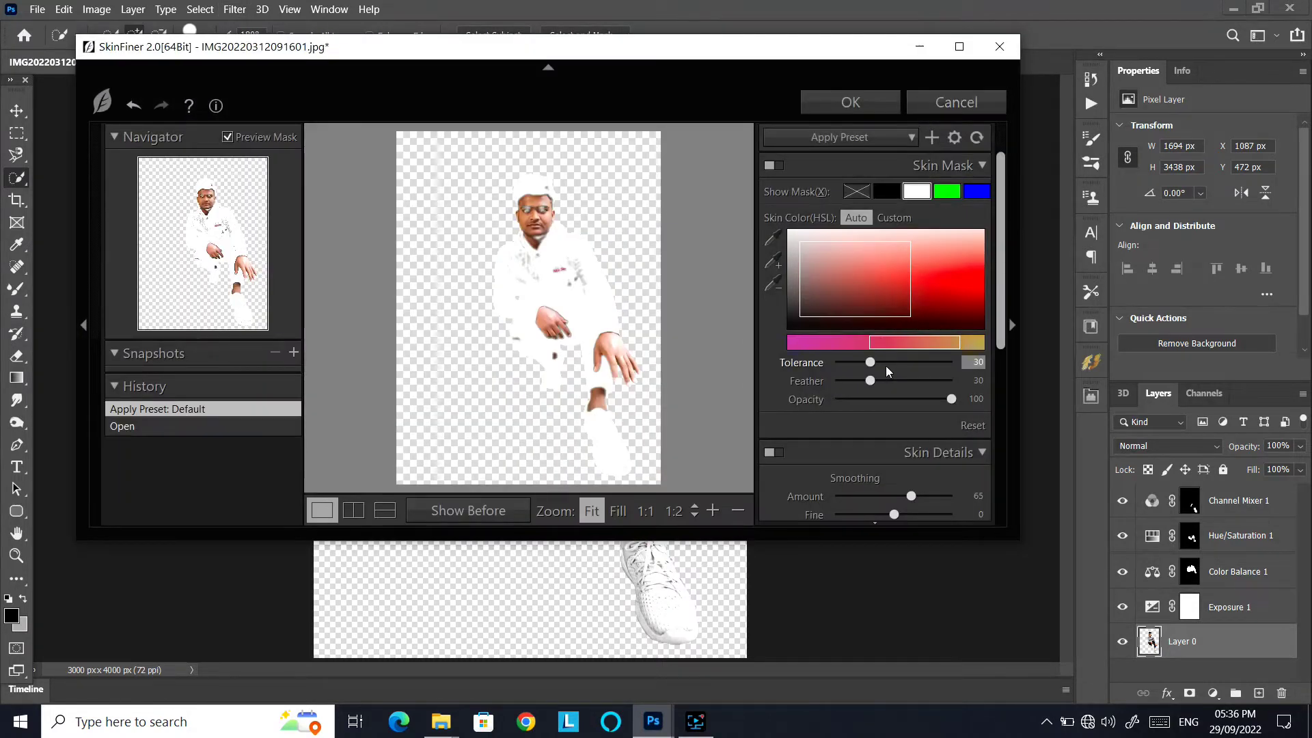
{"action": "left_click", "coordinate": [898, 362]}
{"action": "left_click", "coordinate": [879, 380]}
{"action": "left_click", "coordinate": [858, 381]}
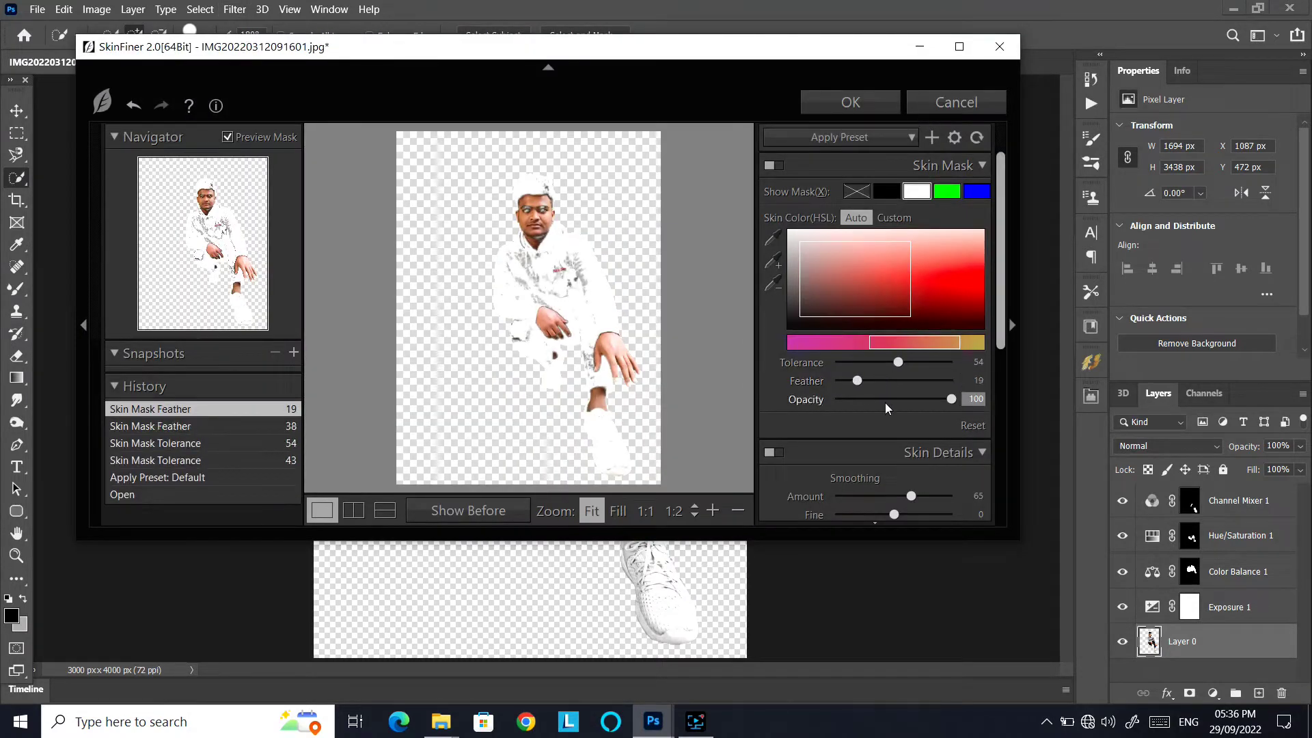
Set the skin smoothing to Amount 76, Fine +66, Coarse +60 and Balance +39
{"action": "scroll", "coordinate": [914, 446], "scroll_direction": "down", "scroll_amount": 3}
{"action": "left_click", "coordinate": [924, 386]}
{"action": "left_click", "coordinate": [901, 404]}
{"action": "left_click", "coordinate": [913, 404]}
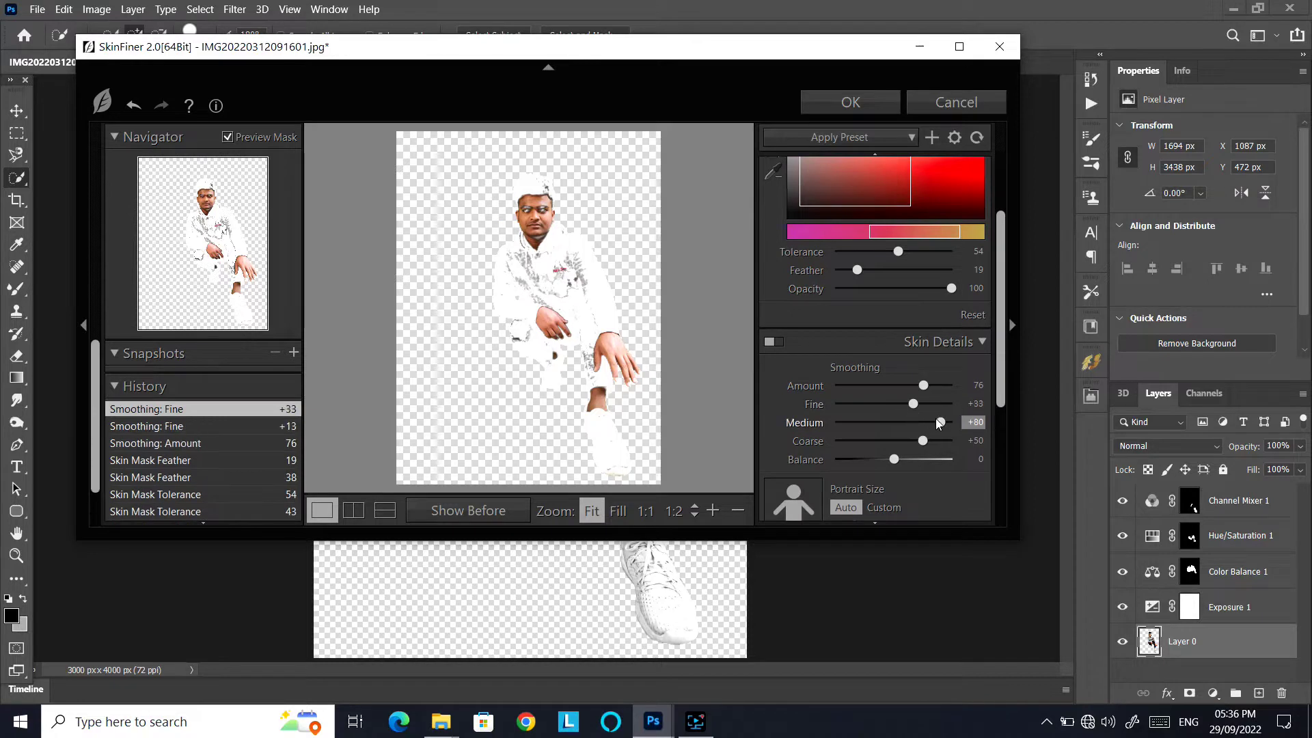
{"action": "left_click", "coordinate": [932, 404]}
{"action": "left_click", "coordinate": [930, 441]}
{"action": "left_click", "coordinate": [916, 459]}
Set the skin tone to Hue +15, Saturation +12, Brightness +8, Contrast +18, Shadow +22 and Highlight +26, and apply the filter
{"action": "scroll", "coordinate": [916, 459], "scroll_direction": "down", "scroll_amount": 2}
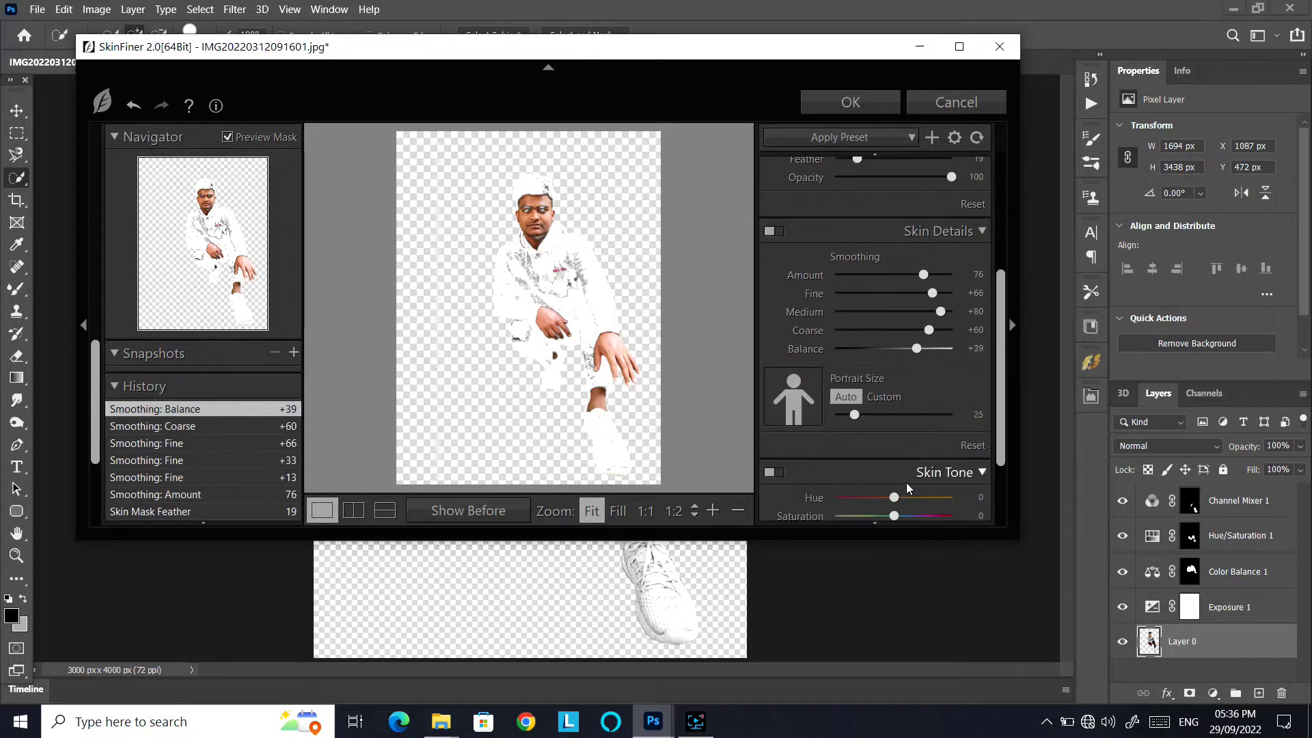
{"action": "left_click", "coordinate": [902, 497]}
{"action": "scroll", "coordinate": [901, 479], "scroll_direction": "down", "scroll_amount": 3}
{"action": "left_click", "coordinate": [898, 421]}
{"action": "left_click", "coordinate": [901, 402]}
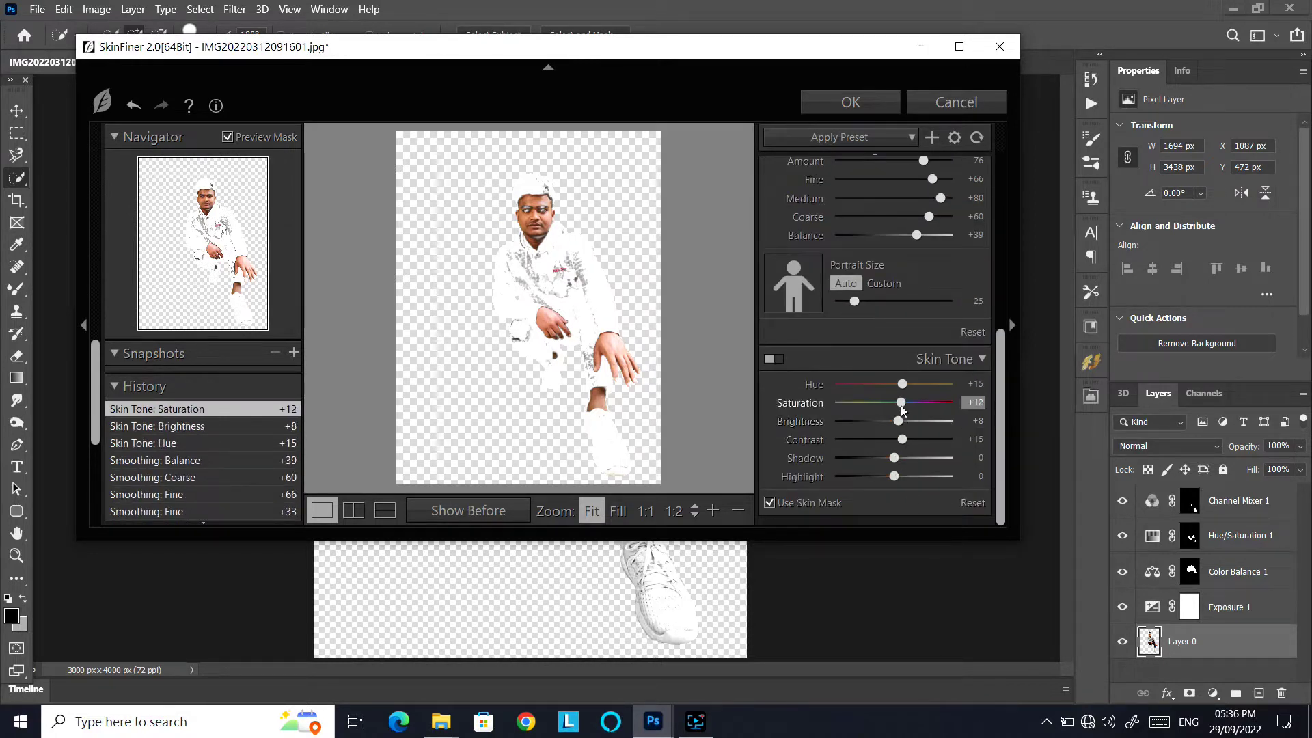
{"action": "left_click", "coordinate": [904, 439]}
{"action": "left_click", "coordinate": [906, 458]}
{"action": "left_click", "coordinate": [909, 476]}
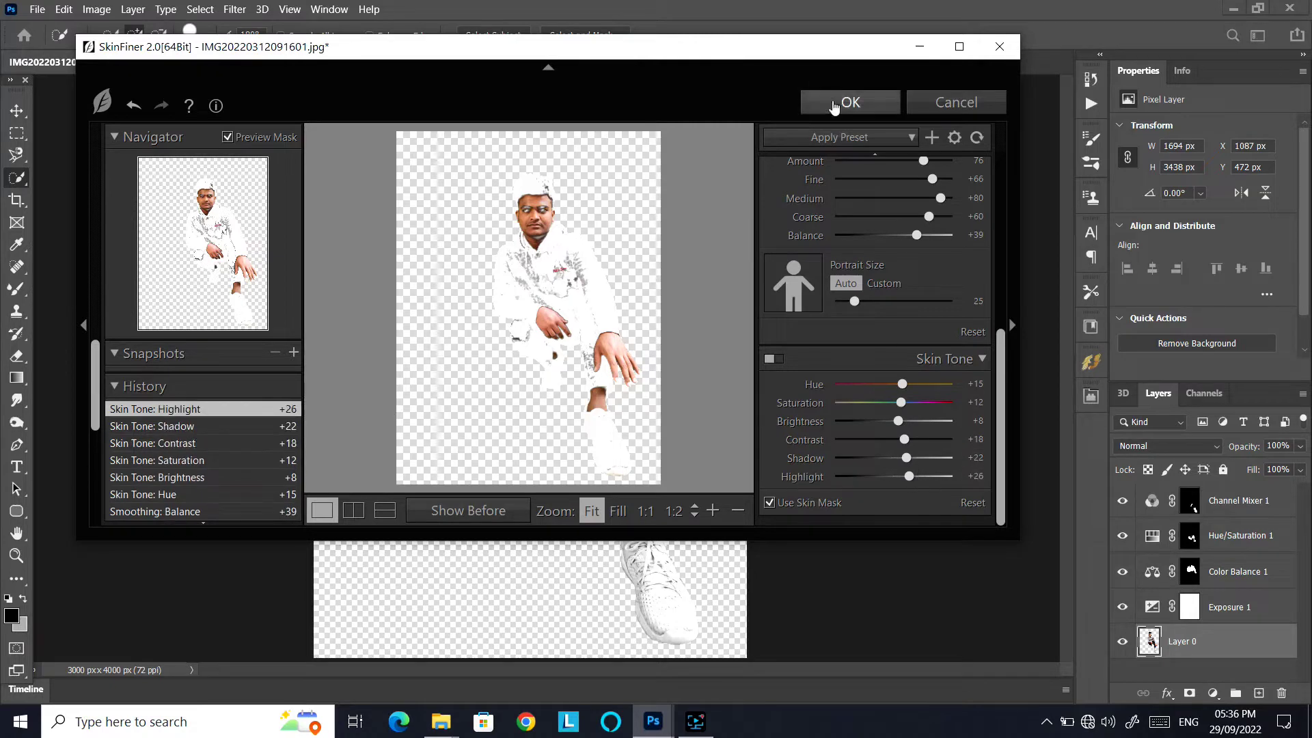
{"action": "left_click", "coordinate": [851, 103]}
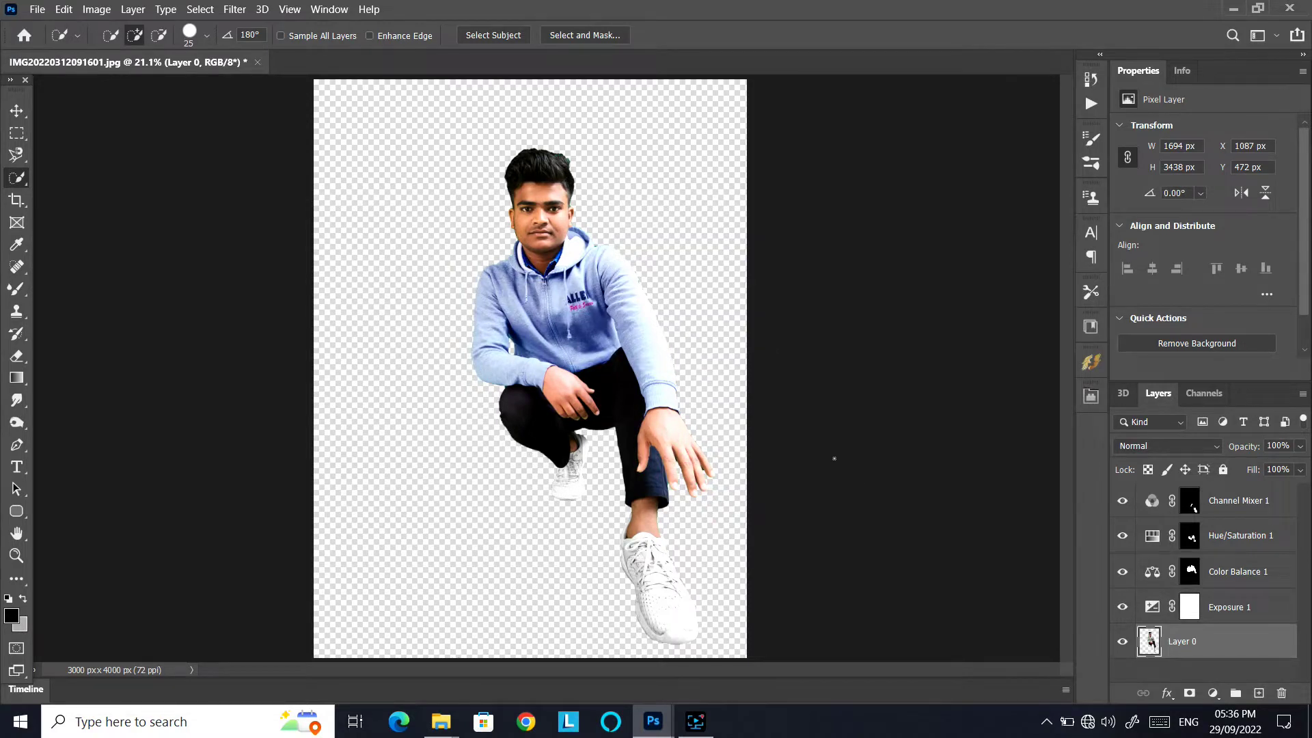
Save the cutout image in the ADOBE folder as a PNG file named hvbl
{"action": "key", "text": "ctrl+shift+s"}
{"action": "left_click", "coordinate": [315, 292]}
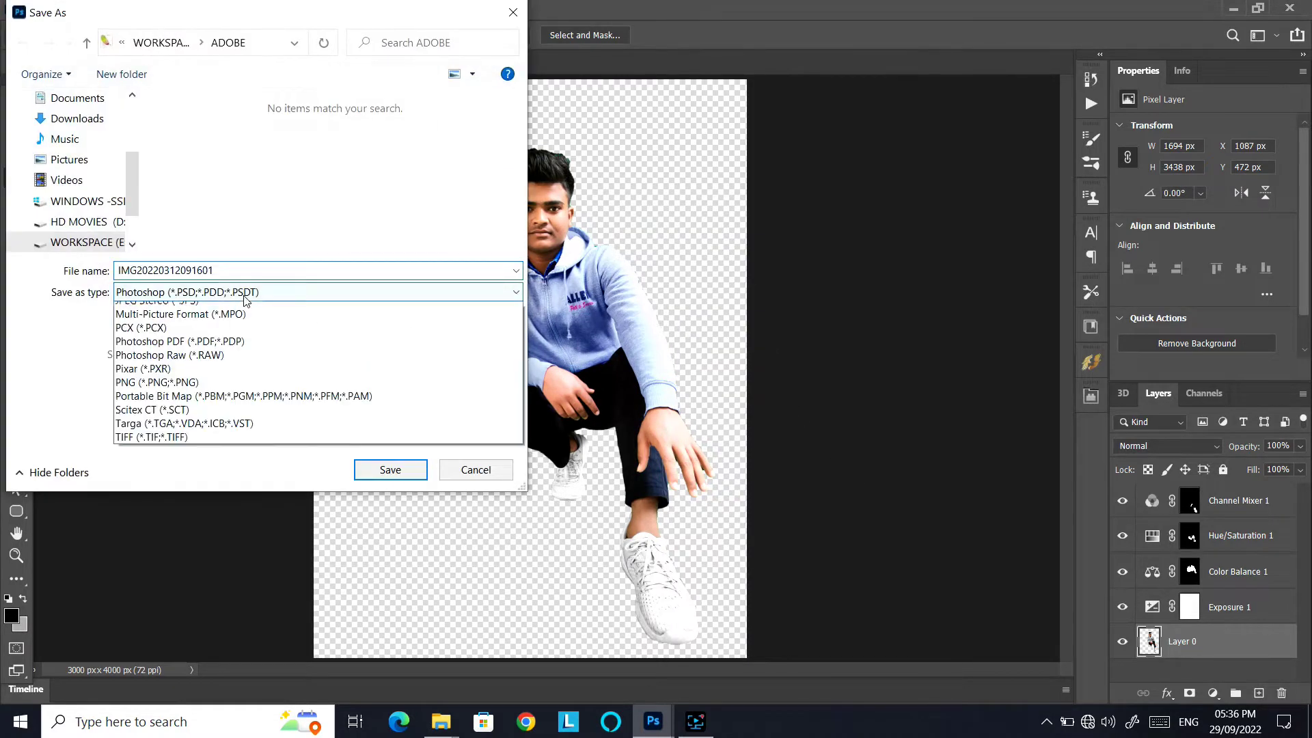
{"action": "left_click", "coordinate": [238, 542]}
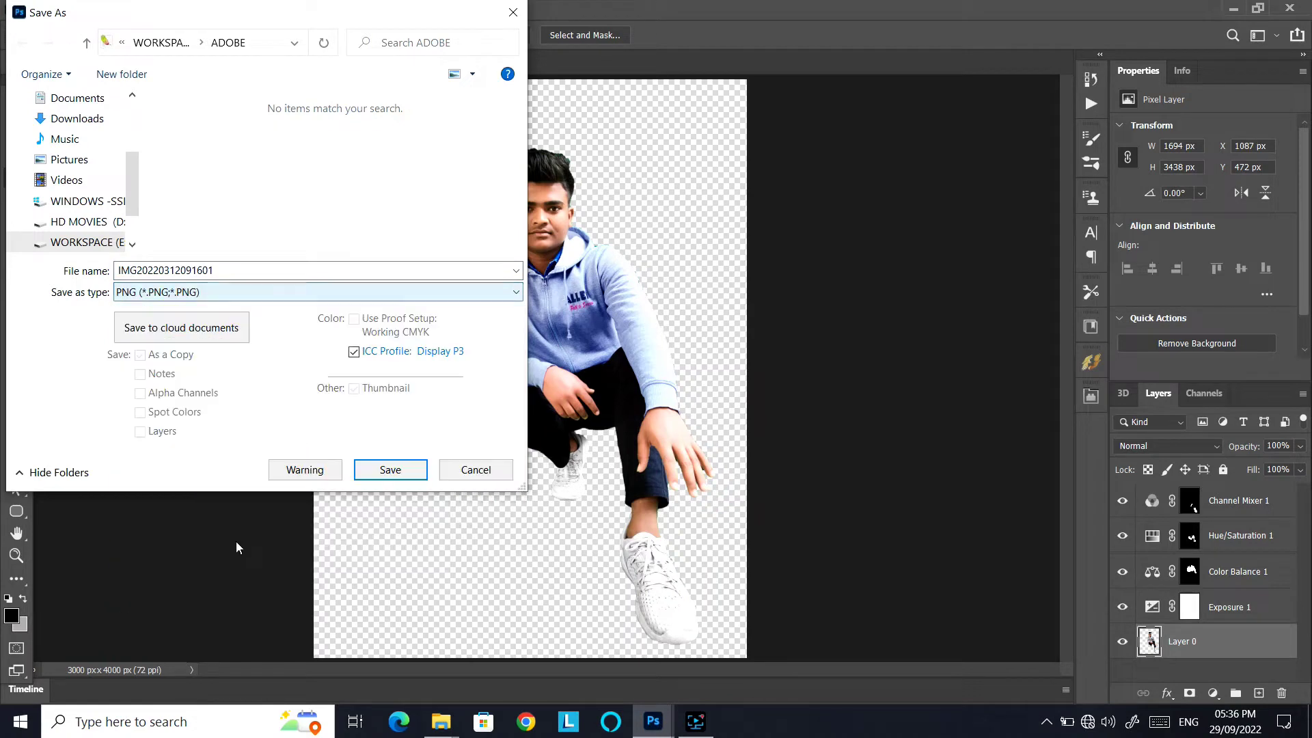
{"action": "left_click", "coordinate": [287, 272]}
{"action": "type", "text": "hhb"}
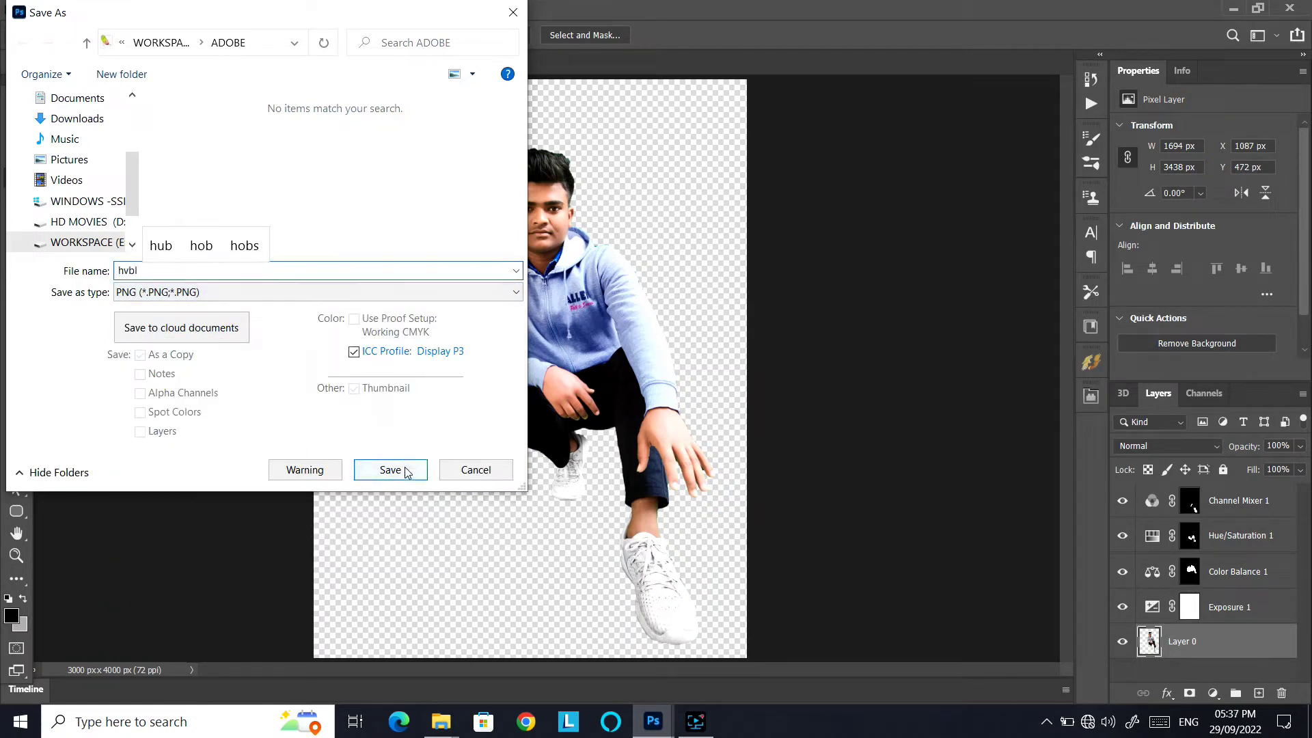
{"action": "left_click", "coordinate": [405, 472]}
{"action": "left_click", "coordinate": [755, 207]}
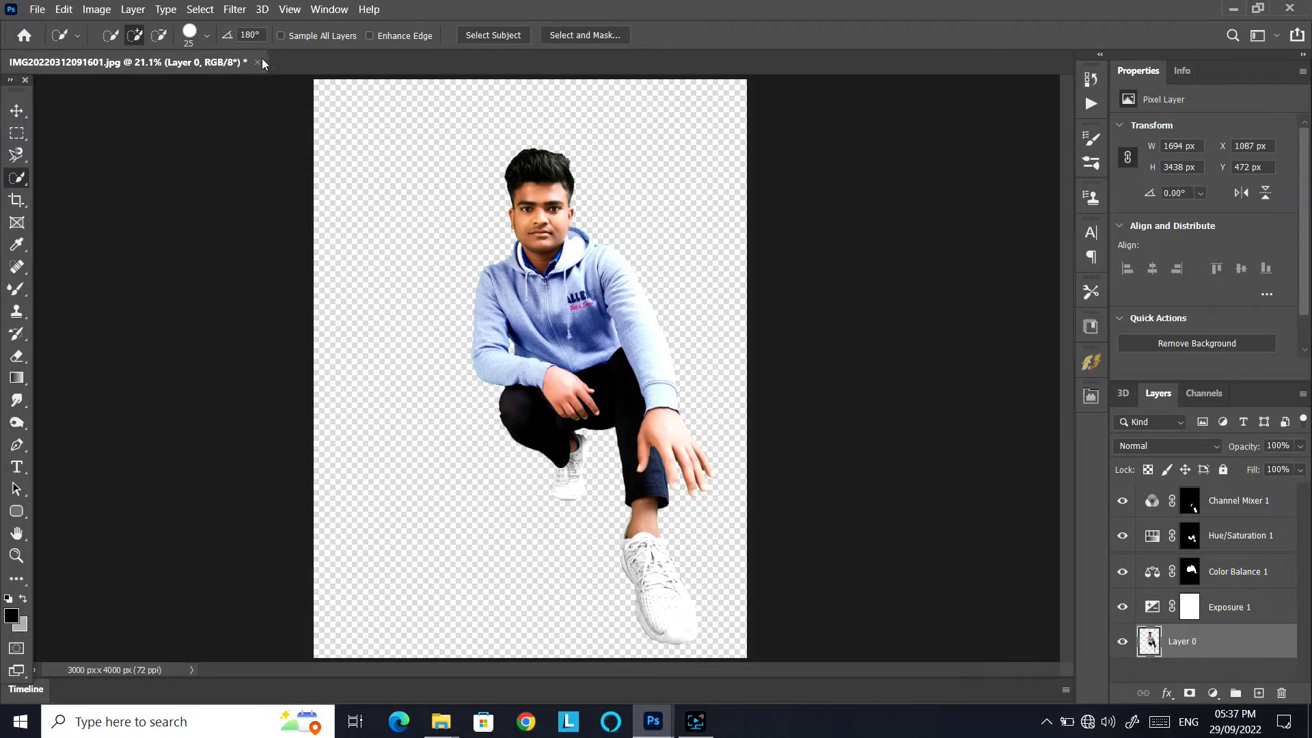
Close the green-screen document without saving and open hvbl together with the A-boy-sitting-on-the-road-and-posing photo
{"action": "left_click", "coordinate": [258, 62]}
{"action": "left_click", "coordinate": [678, 282]}
{"action": "key", "text": "ctrl+o"}
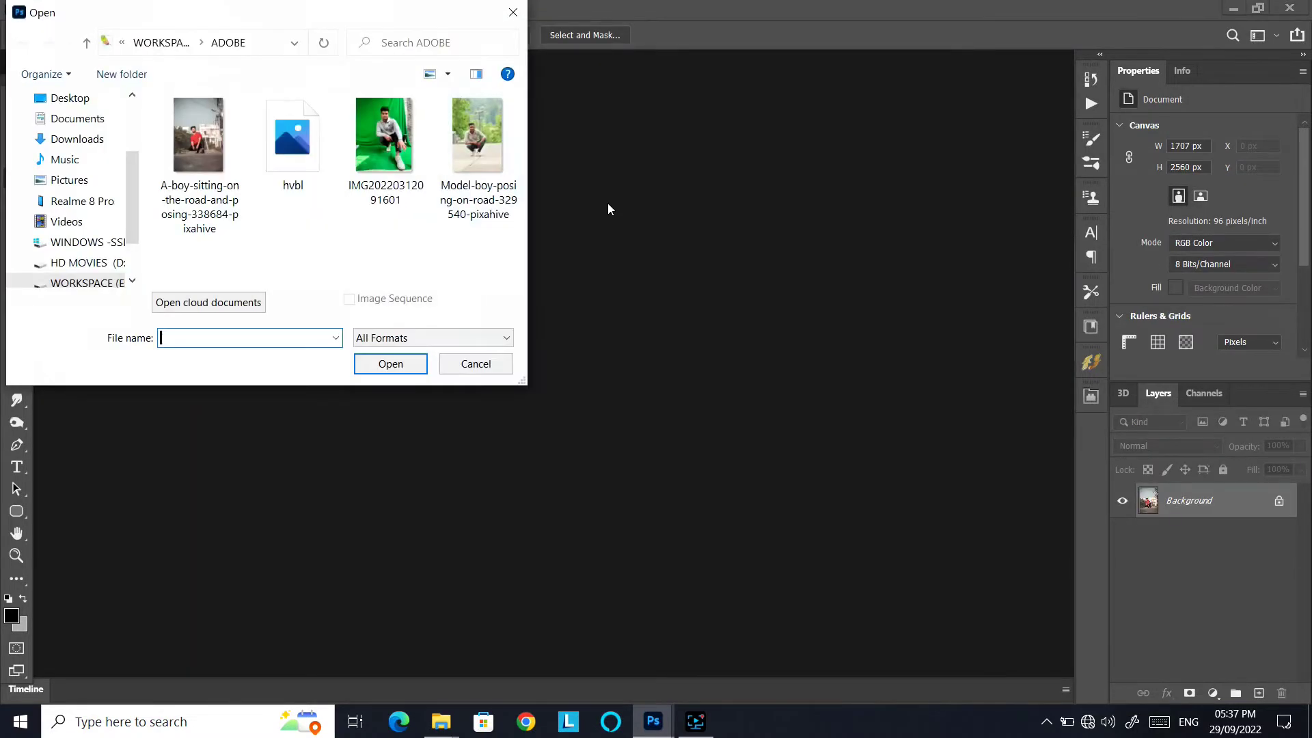
{"action": "left_click", "coordinate": [293, 140]}
{"action": "left_click", "coordinate": [201, 174], "text": "ctrl"}
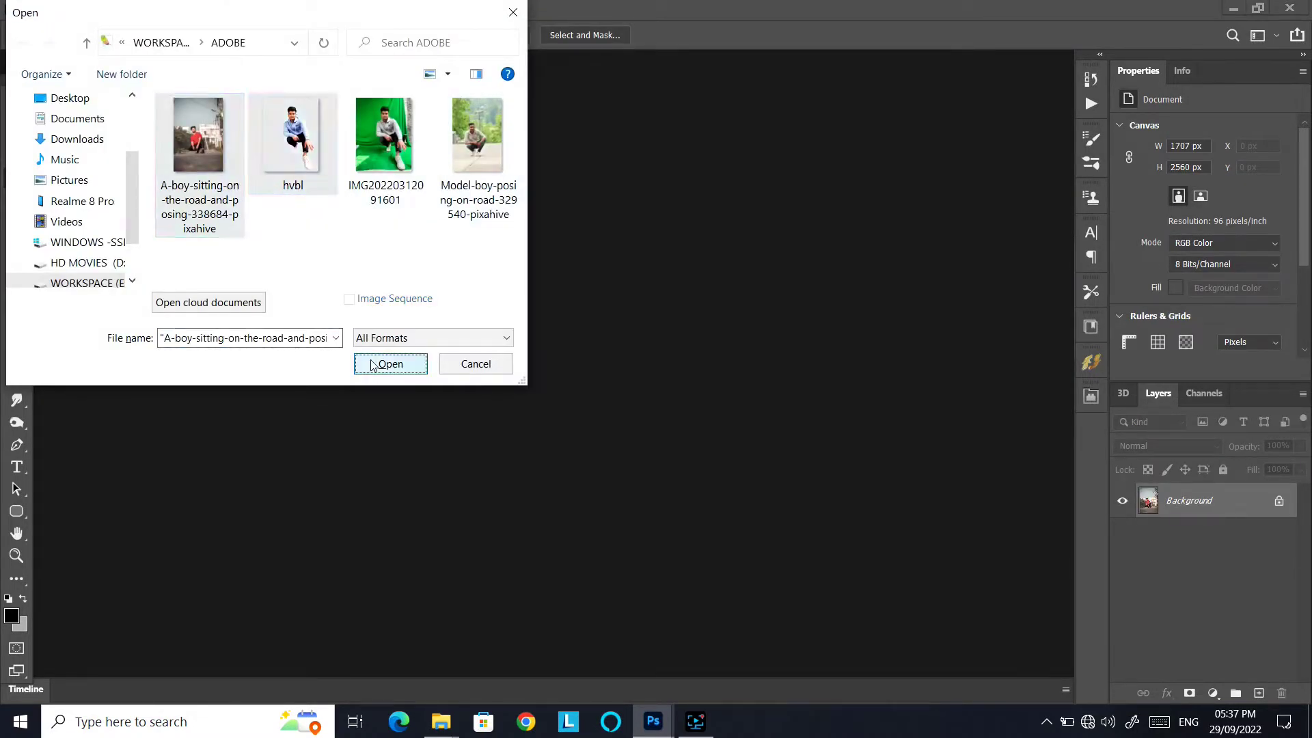
{"action": "left_click", "coordinate": [373, 365]}
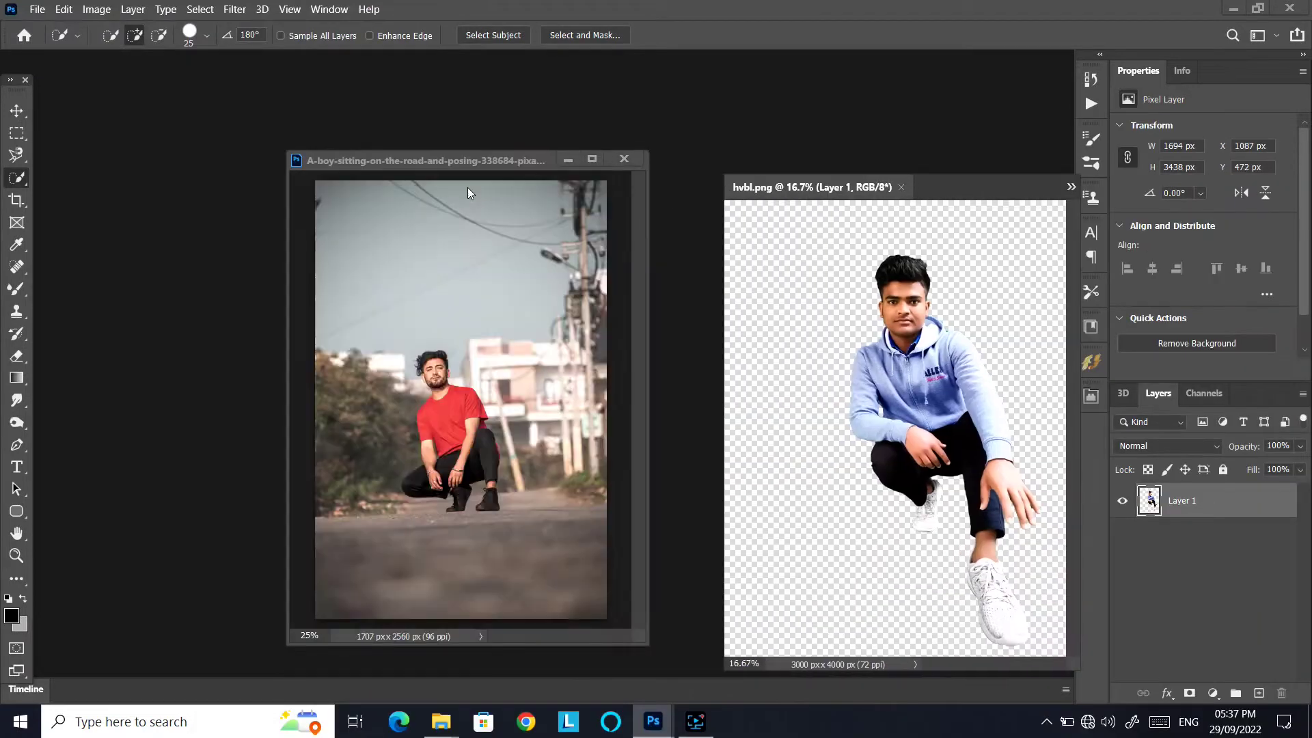
Dock the road photo's window, copy the cutout man into it and scale him down to 69.90%
{"action": "left_click_drag", "start_coordinate": [468, 168], "coordinate": [371, 59]}
{"action": "key", "text": "v"}
{"action": "left_click_drag", "start_coordinate": [892, 379], "coordinate": [521, 403]}
{"action": "left_click_drag", "start_coordinate": [432, 221], "coordinate": [475, 309]}
{"action": "left_click_drag", "start_coordinate": [582, 496], "coordinate": [515, 395]}
{"action": "left_click_drag", "start_coordinate": [408, 210], "coordinate": [451, 300]}
{"action": "left_click_drag", "start_coordinate": [523, 396], "coordinate": [516, 349]}
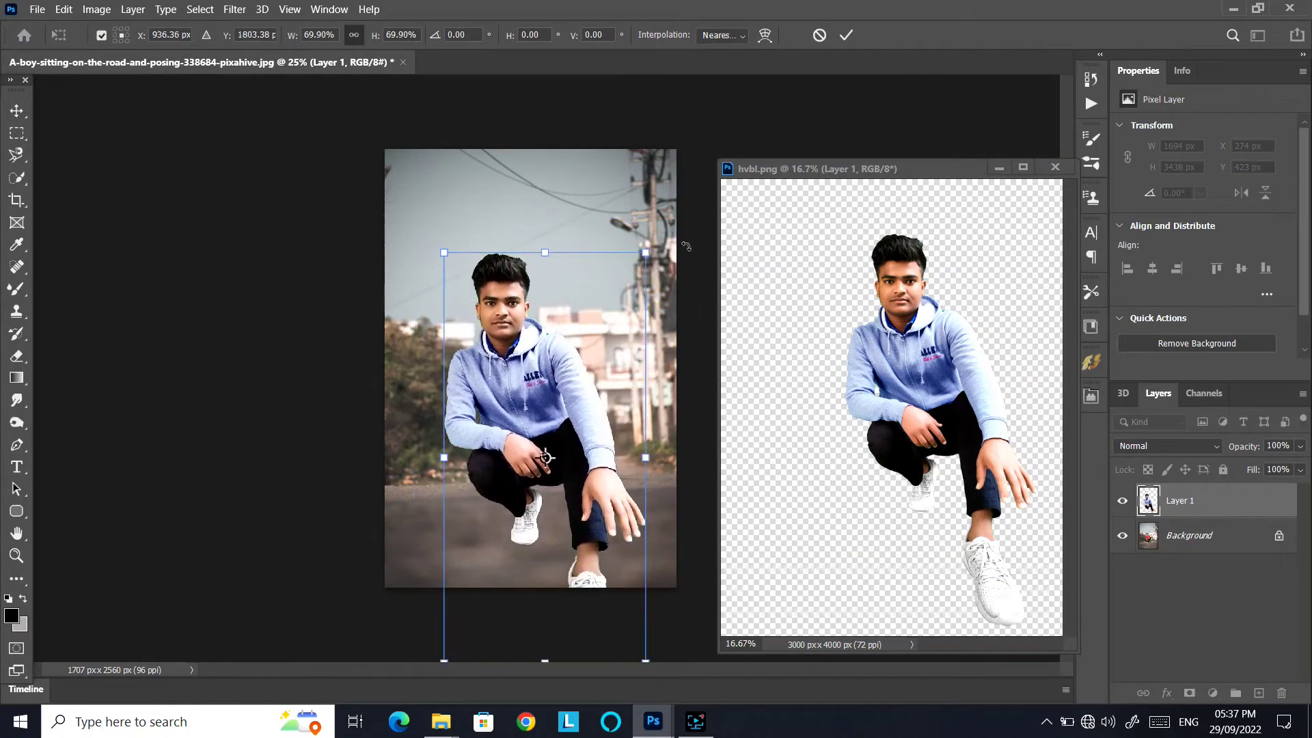
Scale the cutout man to 57.74% and place him over the man in the red shirt
{"action": "left_click_drag", "start_coordinate": [646, 253], "coordinate": [629, 276]}
{"action": "left_click_drag", "start_coordinate": [538, 409], "coordinate": [547, 391]}
{"action": "left_click_drag", "start_coordinate": [637, 264], "coordinate": [620, 309]}
{"action": "left_click_drag", "start_coordinate": [520, 404], "coordinate": [531, 384]}
{"action": "mouse_move", "coordinate": [619, 277]}
{"action": "left_mouse_down"}
{"action": "mouse_move", "coordinate": [646, 239]}
{"action": "mouse_move", "coordinate": [627, 263]}
{"action": "left_mouse_up"}
{"action": "left_click_drag", "start_coordinate": [486, 395], "coordinate": [491, 448]}
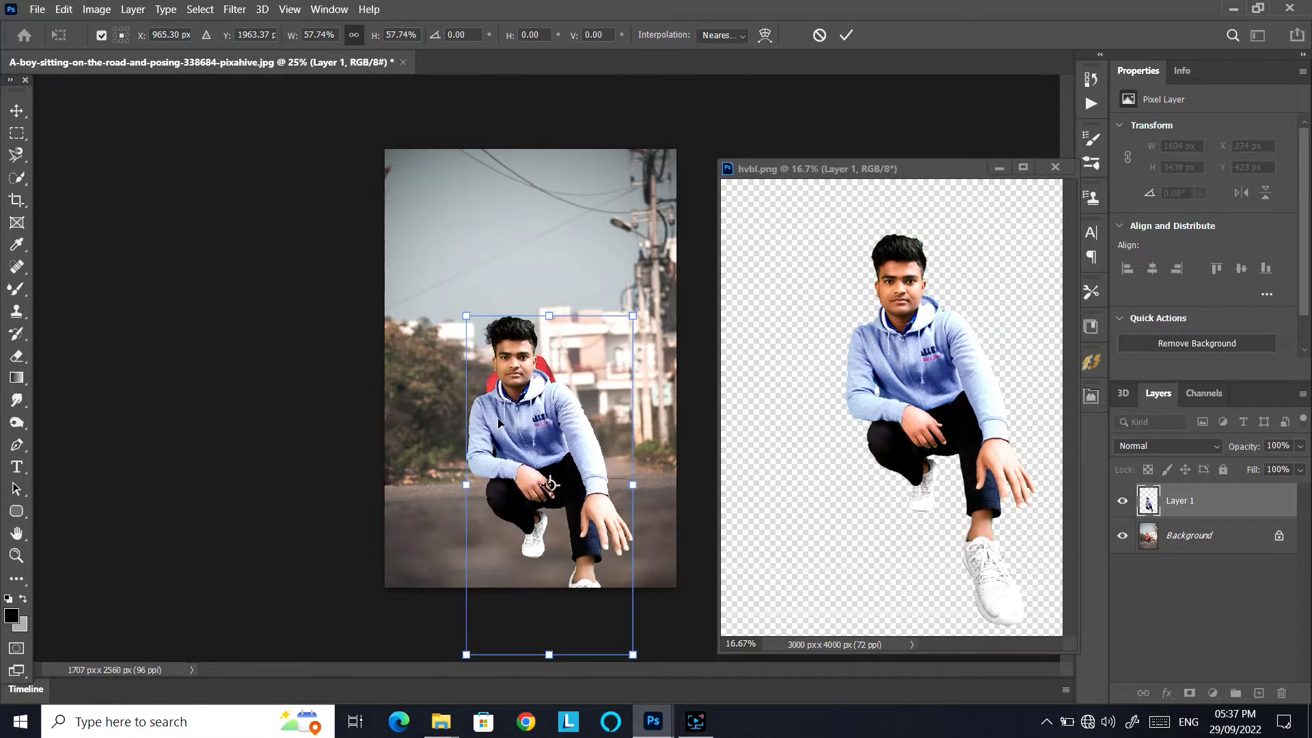
{"action": "key", "text": "Return"}
Enlarge the placed man to about 1060 × 2151 px and reposition him to hide the red-shirted man
{"action": "left_click_drag", "start_coordinate": [542, 408], "coordinate": [535, 391]}
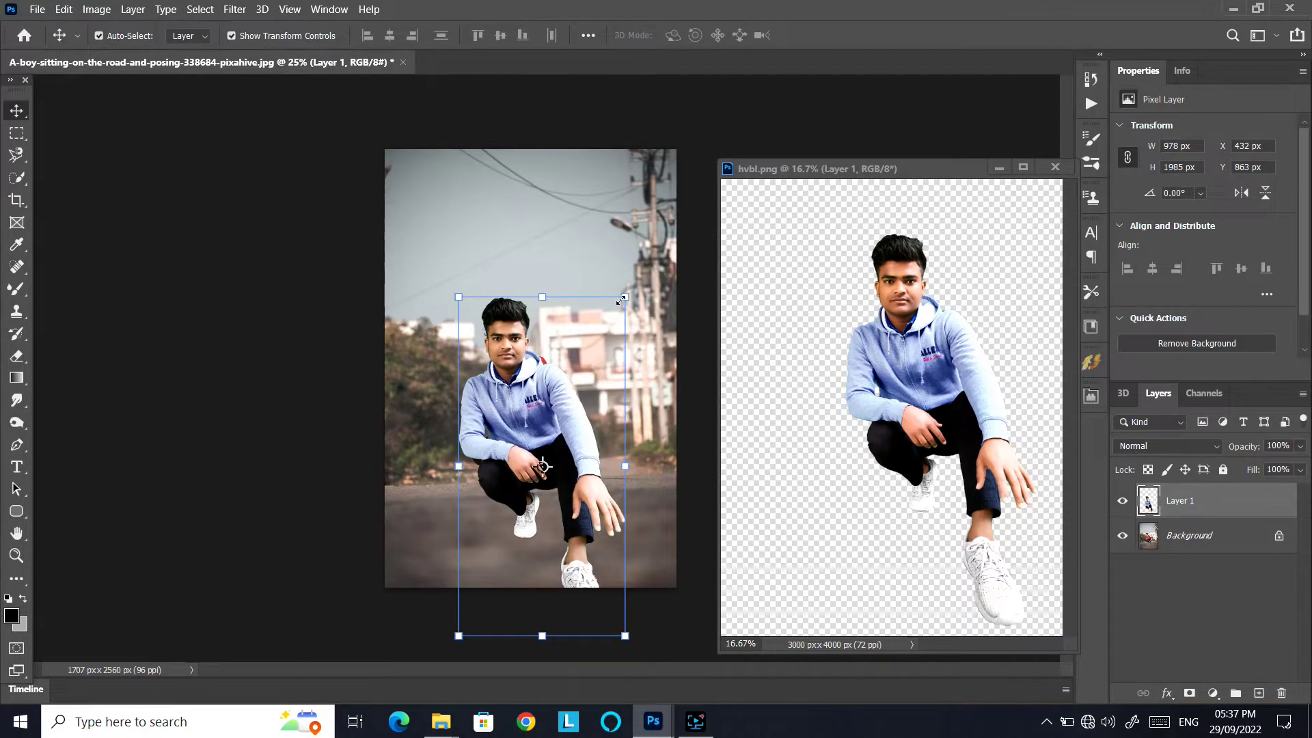
{"action": "left_click_drag", "start_coordinate": [622, 299], "coordinate": [656, 282]}
{"action": "left_click_drag", "start_coordinate": [515, 379], "coordinate": [513, 391]}
{"action": "key", "text": "Return"}
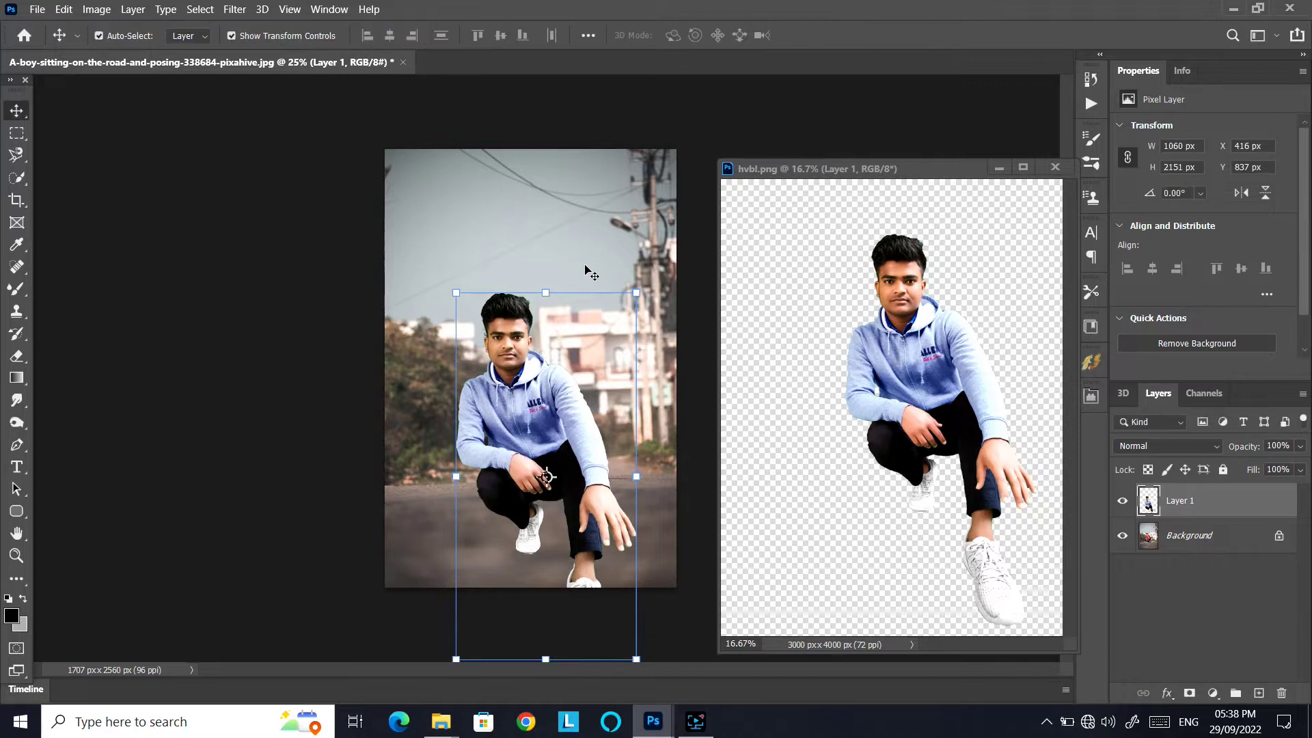
{"action": "left_click", "coordinate": [592, 243]}
Crop the road composite to about 2432 px high and clear the hvbl.png window from view
{"action": "left_click", "coordinate": [17, 199]}
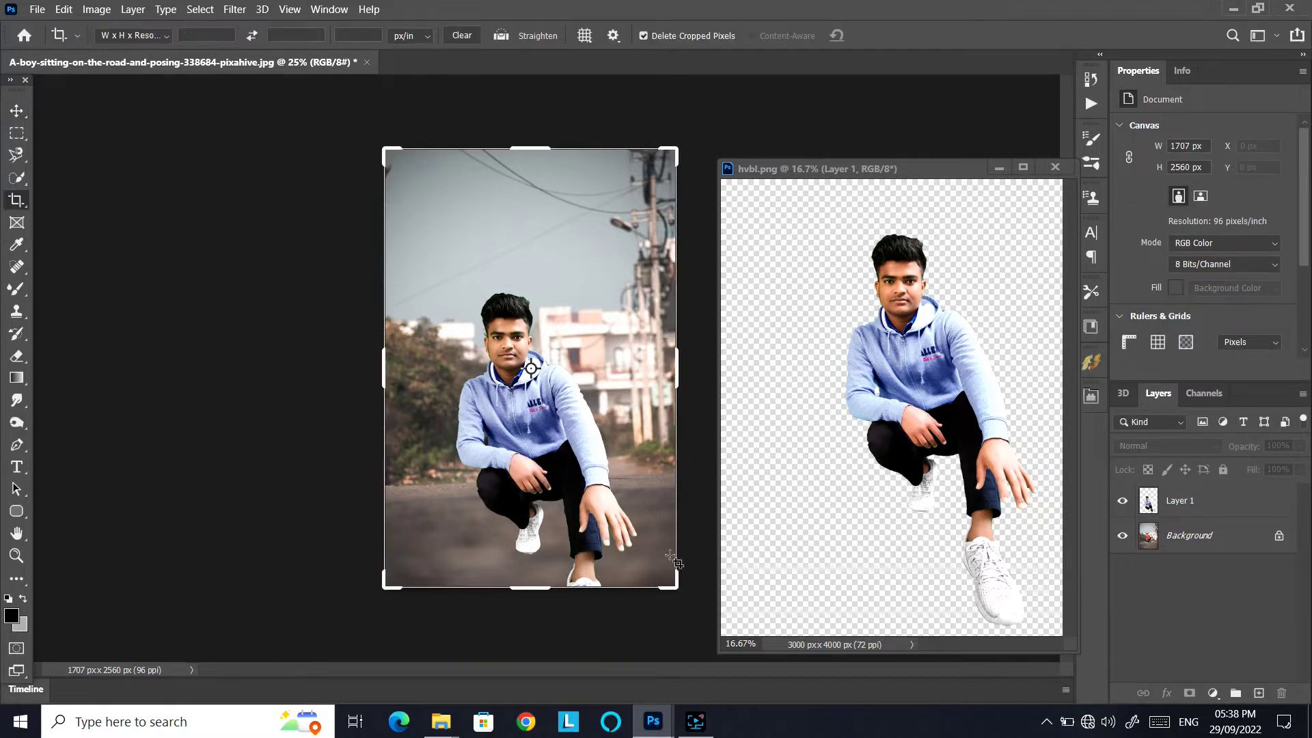
{"action": "mouse_move", "coordinate": [675, 586]}
{"action": "left_mouse_down"}
{"action": "mouse_move", "coordinate": [686, 553]}
{"action": "mouse_move", "coordinate": [682, 574]}
{"action": "left_mouse_up"}
{"action": "key", "text": "Return"}
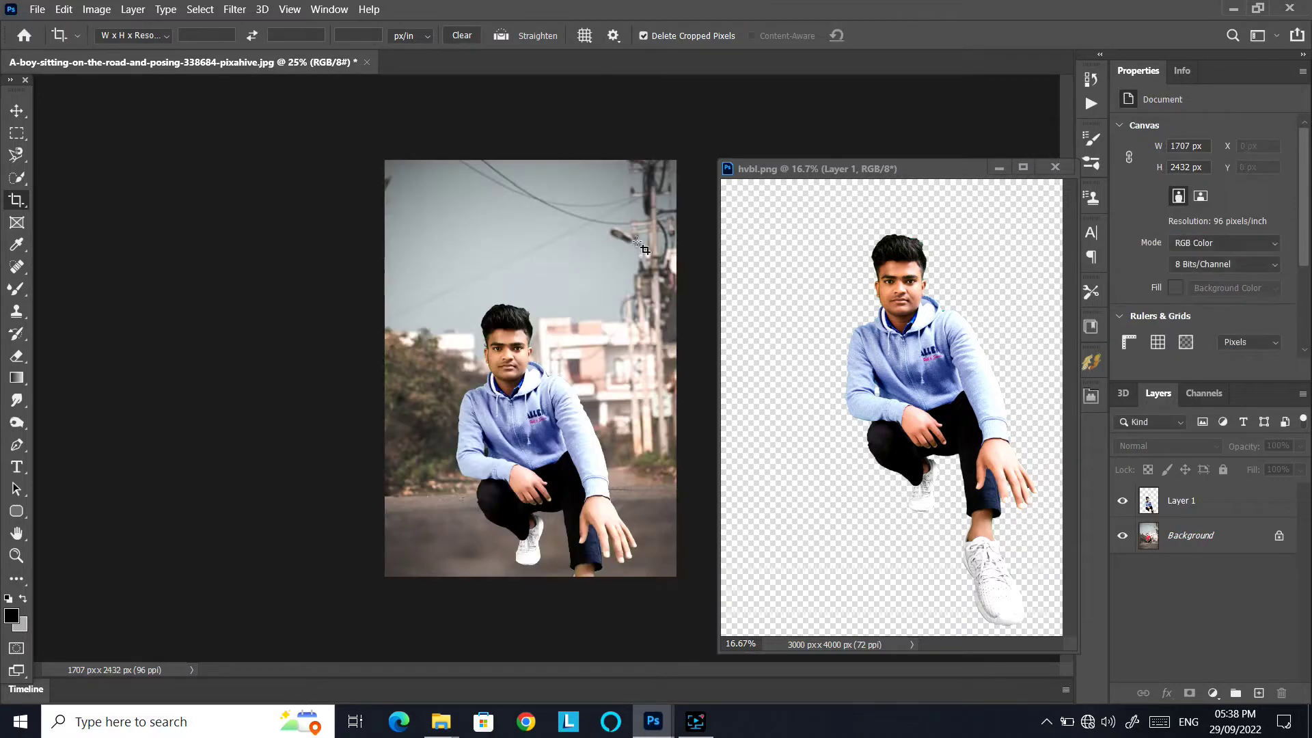
{"action": "left_click", "coordinate": [1029, 166]}
{"action": "key", "text": "ctrl+0"}
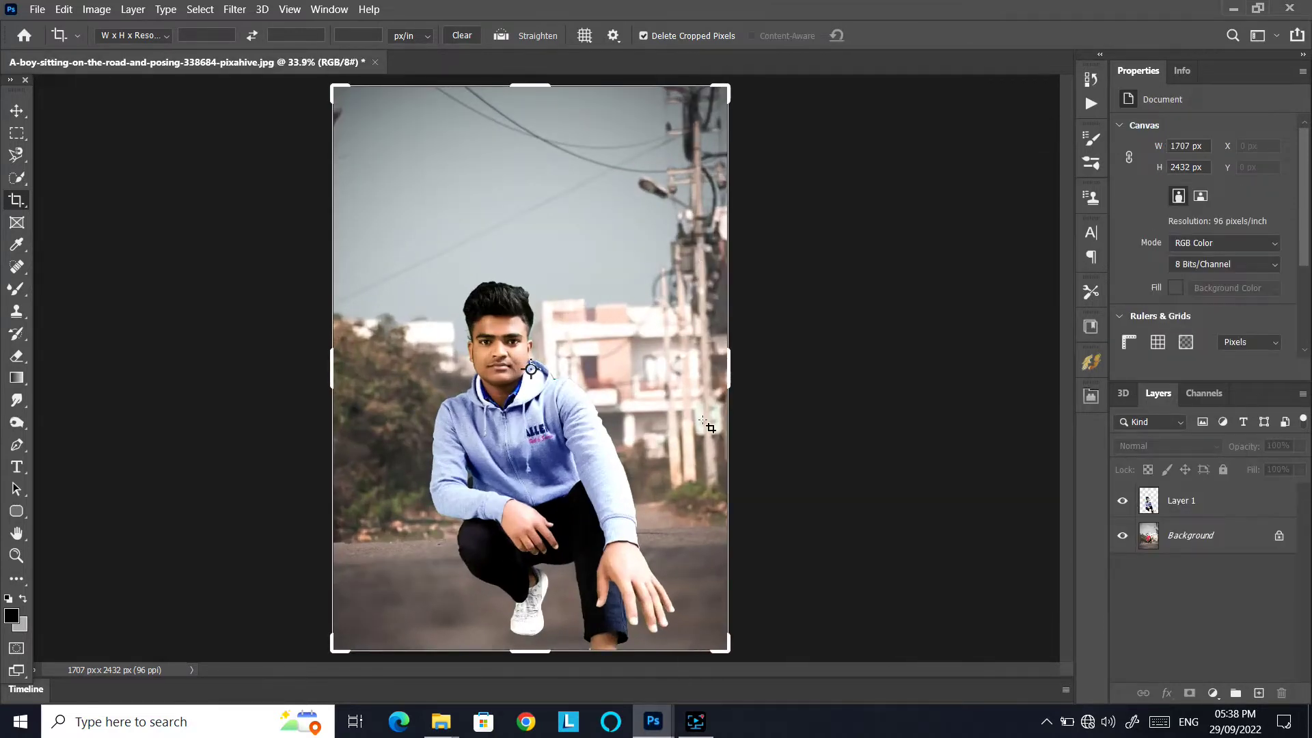
{"action": "left_click", "coordinate": [676, 384]}
Unlock the background photo, try a Channel Mixer layer on it with Red +102% and Green +18%, and delete that layer
{"action": "left_click", "coordinate": [1233, 542]}
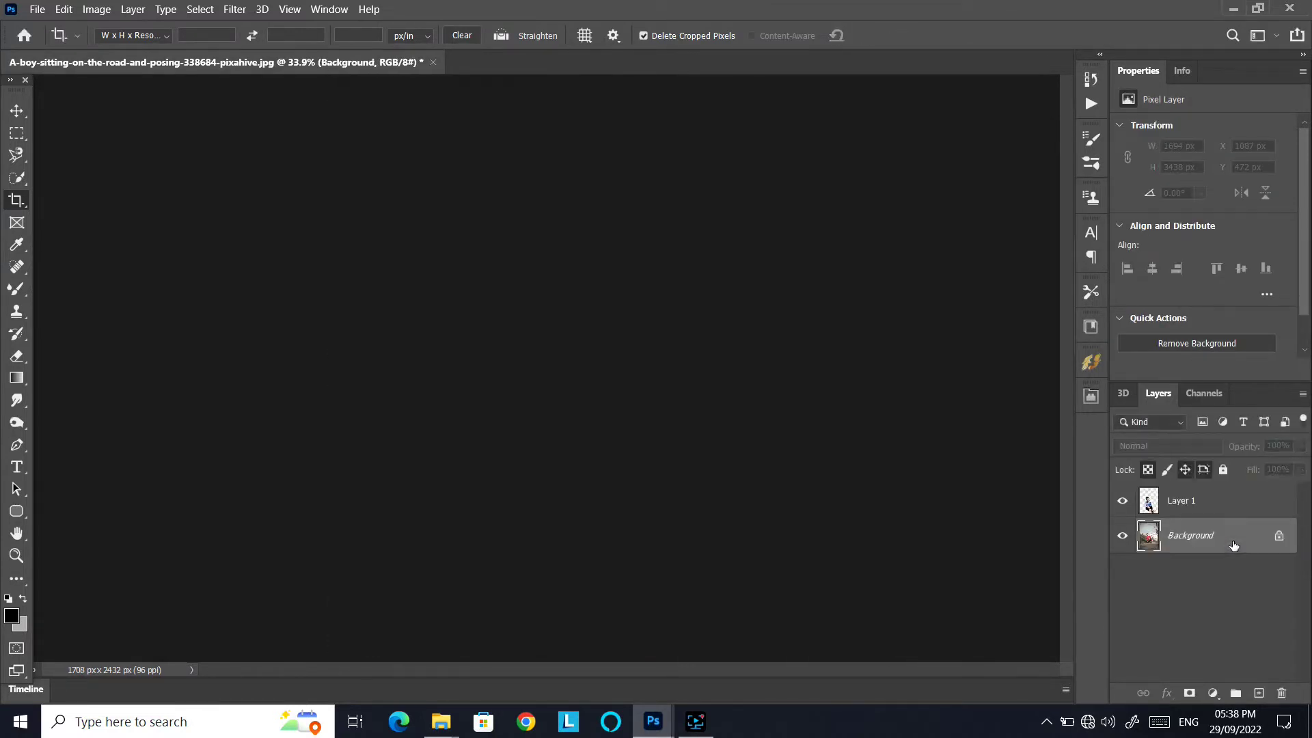
{"action": "left_click", "coordinate": [1280, 538]}
{"action": "left_click", "coordinate": [1214, 693]}
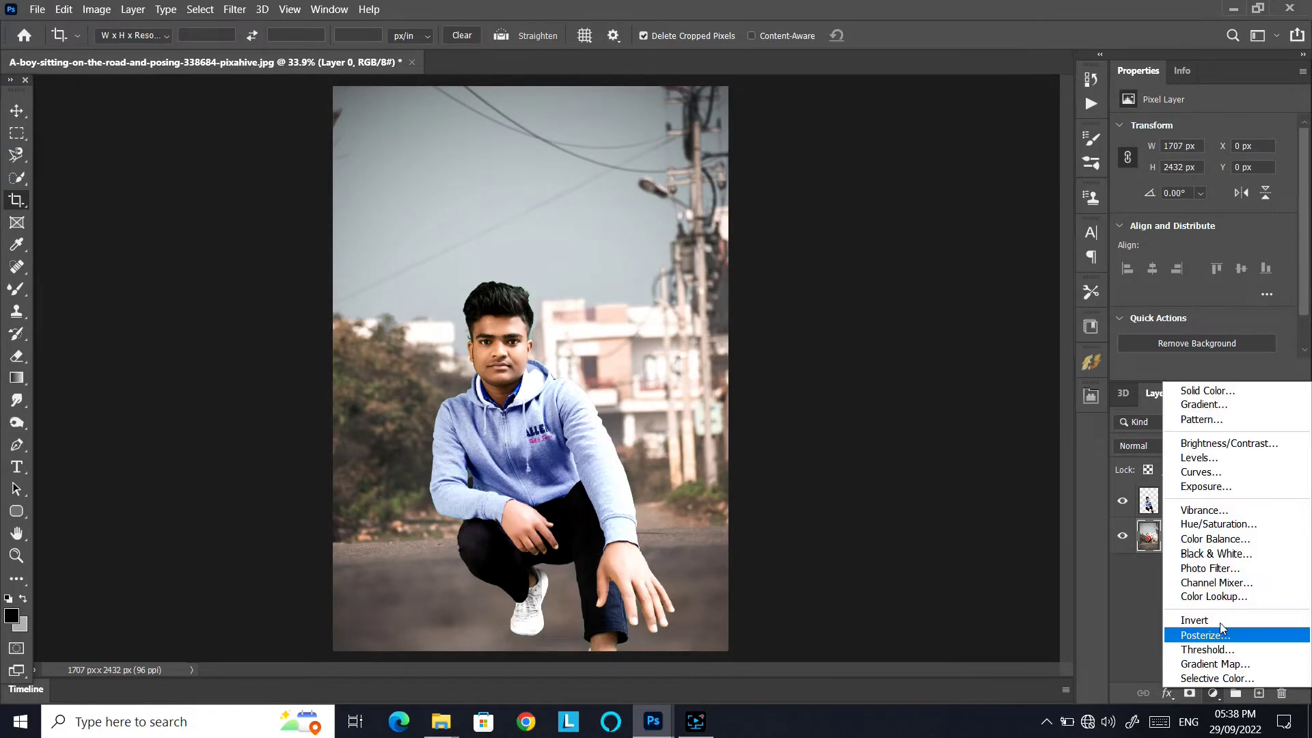
{"action": "left_click", "coordinate": [1224, 581]}
{"action": "left_click_drag", "start_coordinate": [1184, 207], "coordinate": [1250, 213]}
{"action": "left_click_drag", "start_coordinate": [1193, 247], "coordinate": [1212, 244]}
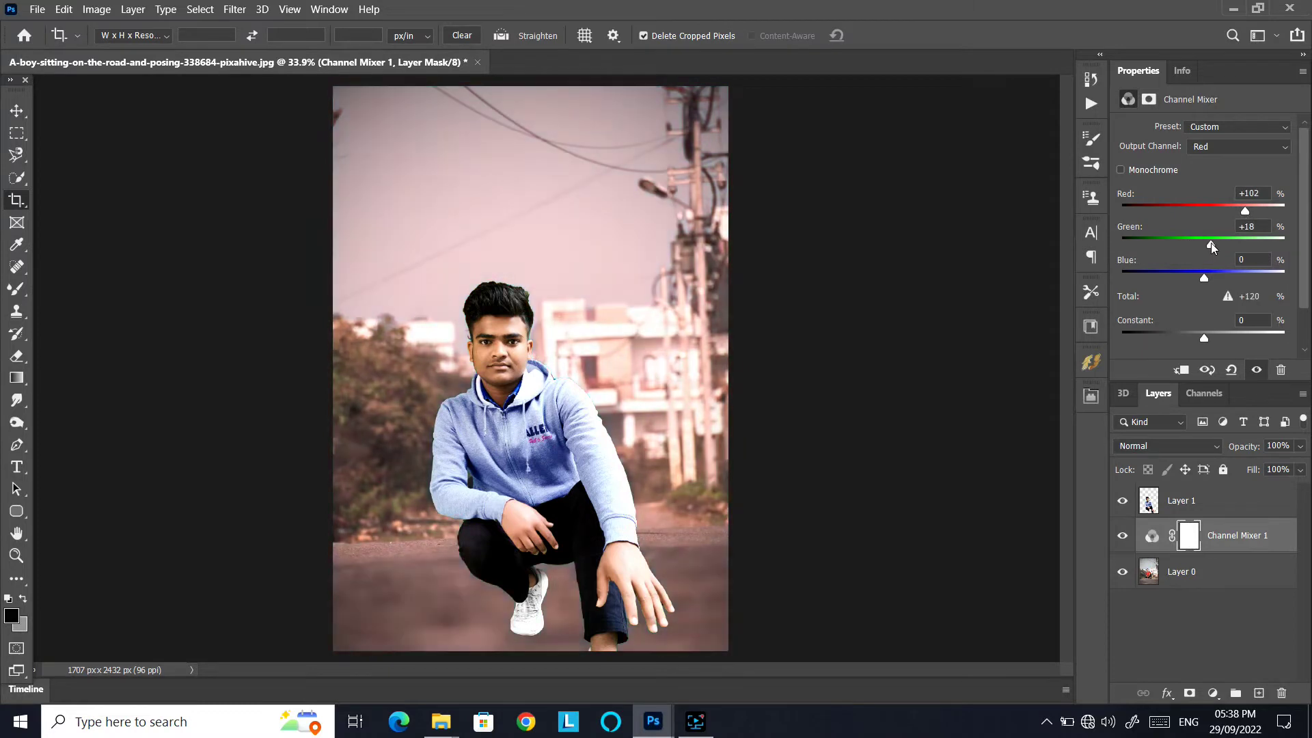
{"action": "key", "text": "z"}
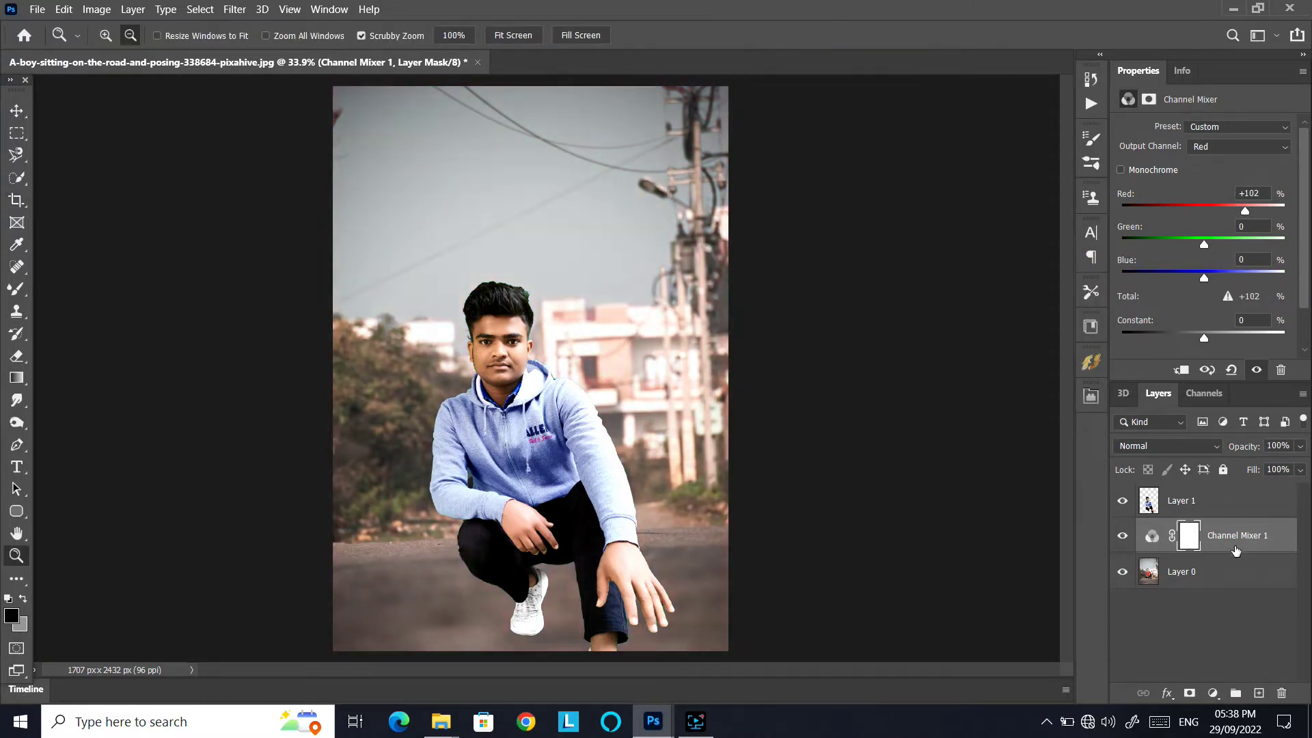
{"action": "key", "text": "Delete"}
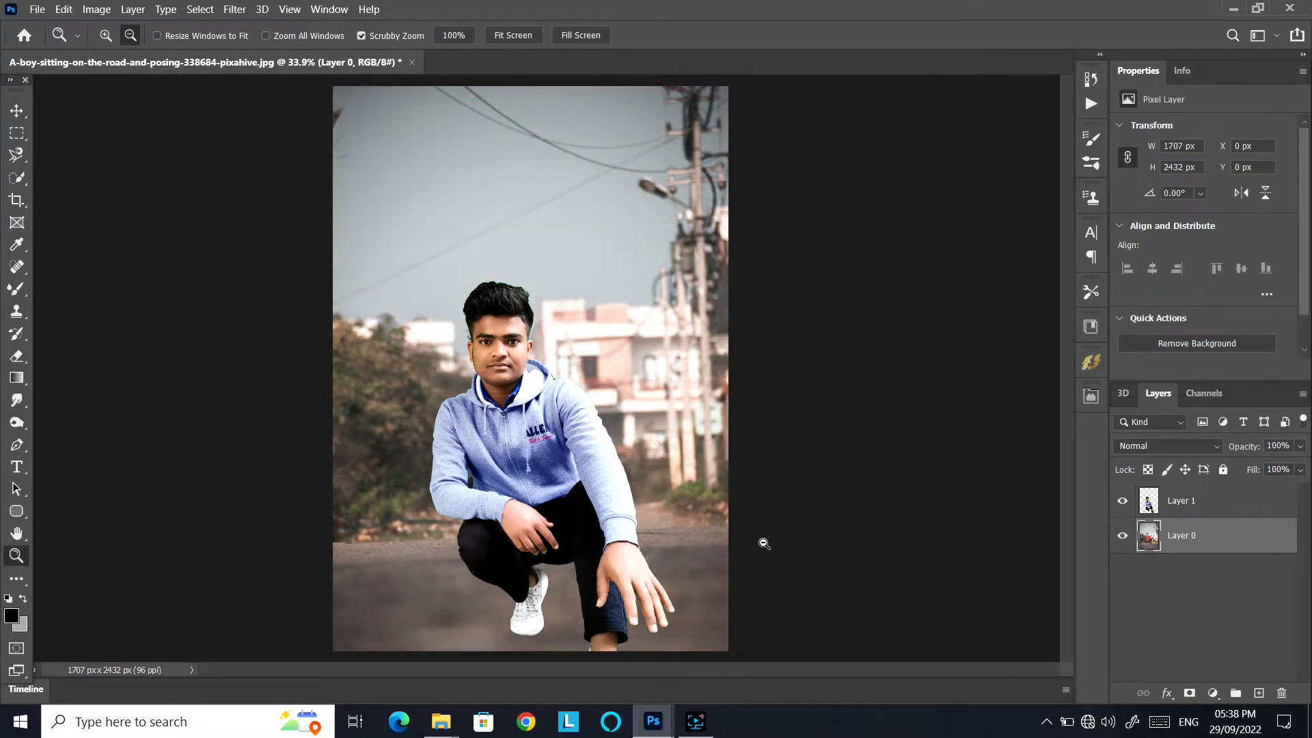
Close the composite with the first road photo without saving it
{"action": "left_click", "coordinate": [16, 422]}
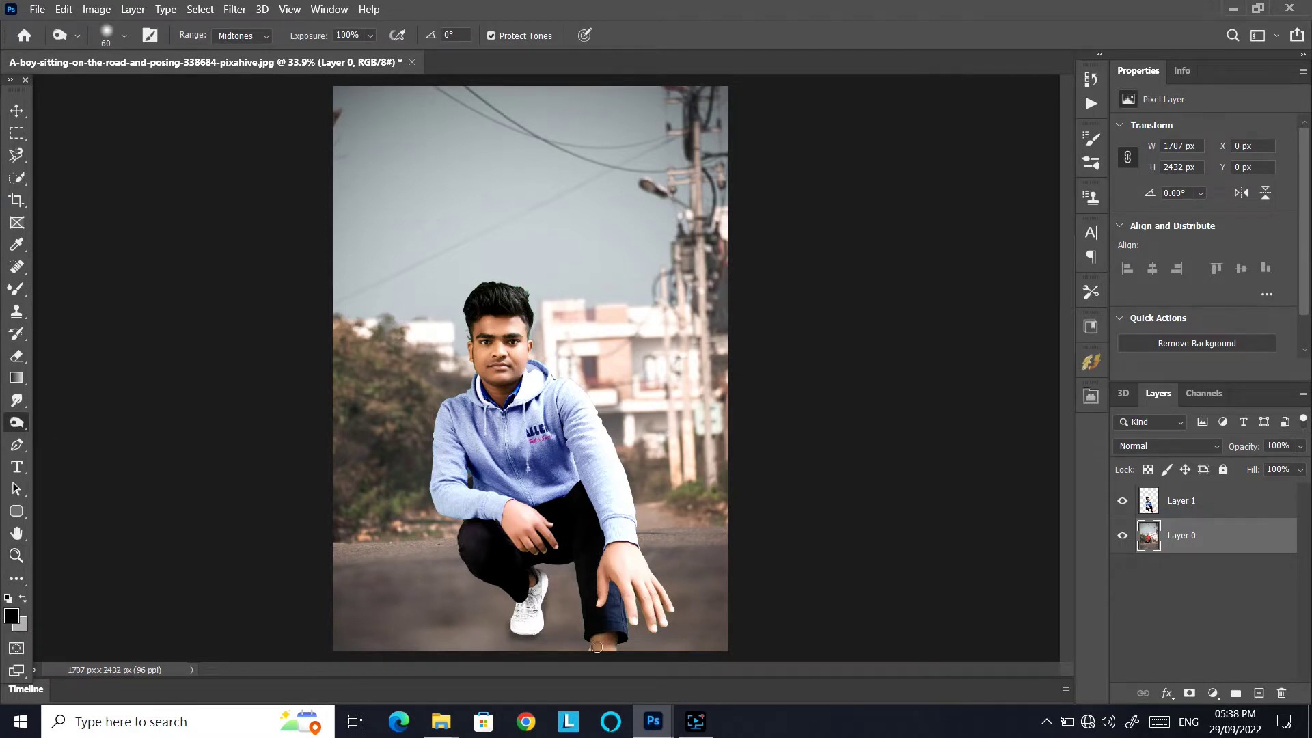
{"action": "left_click", "coordinate": [412, 63]}
{"action": "left_click", "coordinate": [673, 281]}
Open hvbl and Model-boy-posing-on-road-329540-pixahive together and set their windows side by side
{"action": "key", "text": "ctrl+o"}
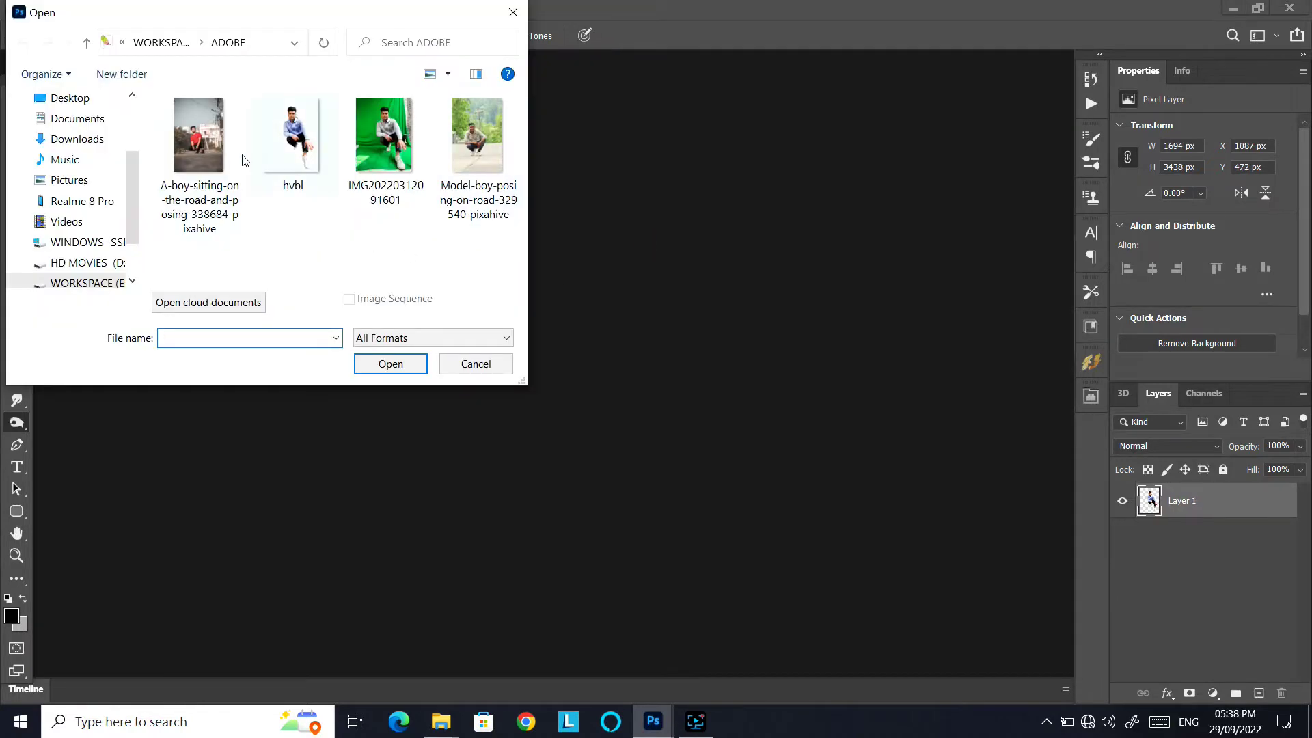
{"action": "left_click", "coordinate": [484, 134]}
{"action": "left_click", "coordinate": [292, 137], "text": "ctrl"}
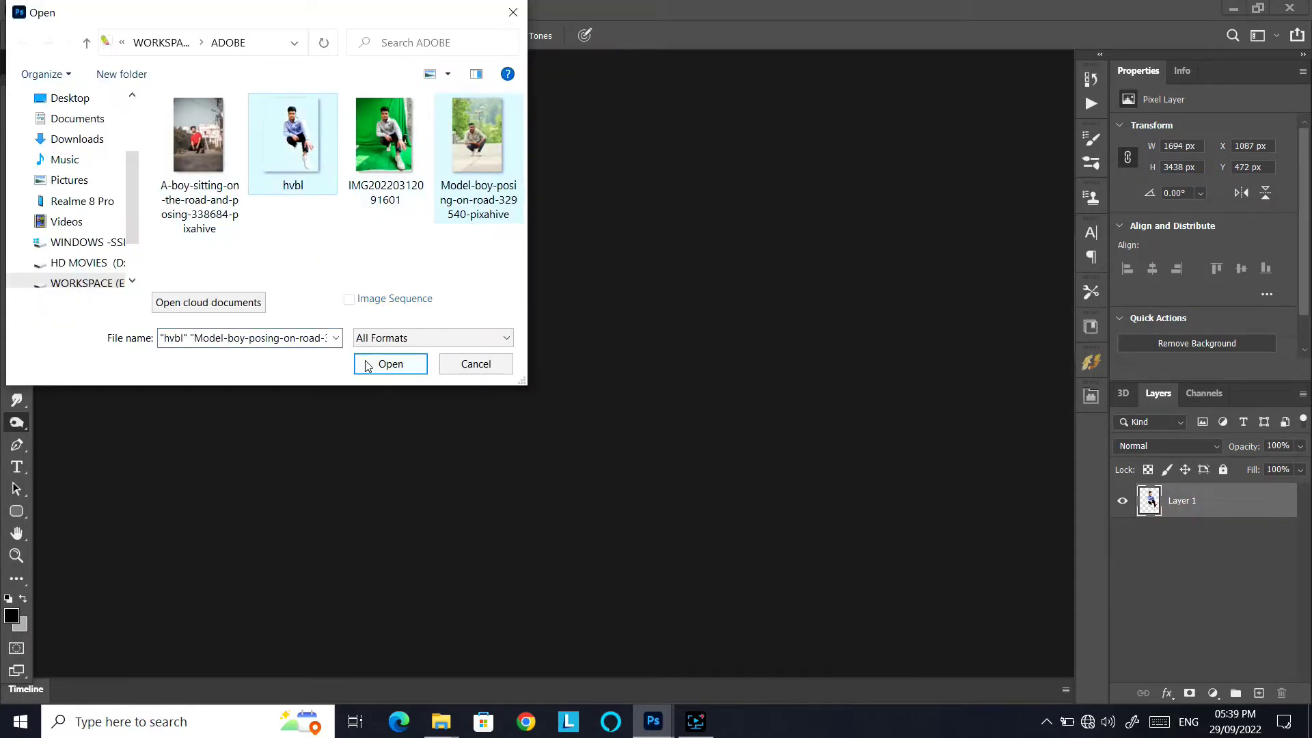
{"action": "left_click", "coordinate": [390, 363]}
{"action": "left_click_drag", "start_coordinate": [908, 197], "coordinate": [290, 162]}
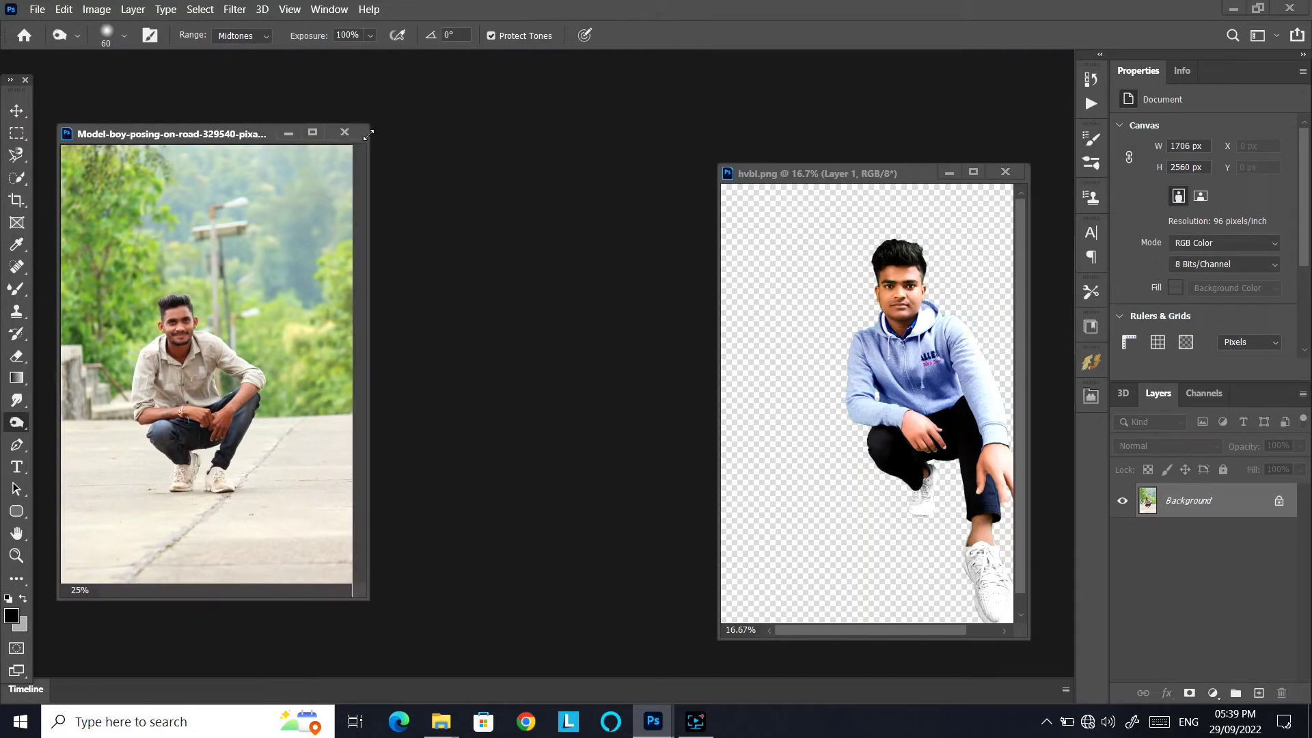
{"action": "left_click", "coordinate": [16, 111]}
{"action": "left_click", "coordinate": [18, 199]}
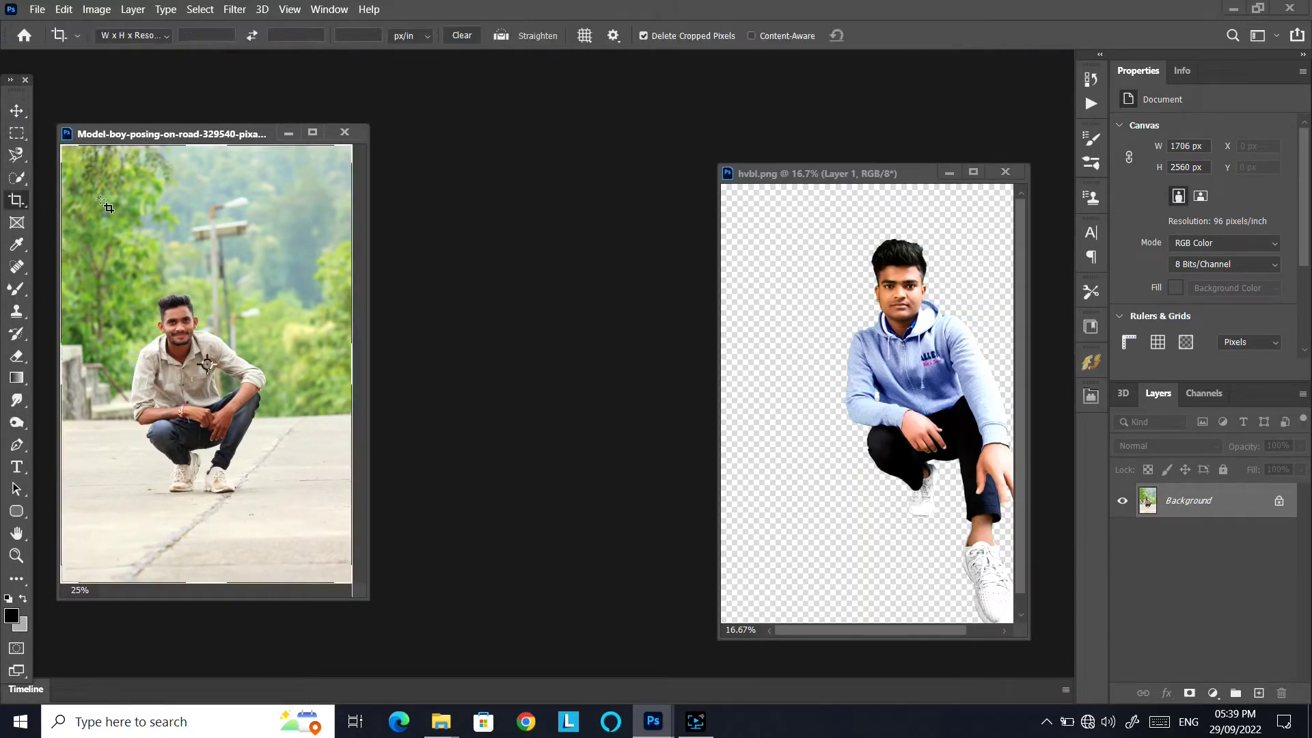
{"action": "left_click", "coordinate": [104, 204]}
{"action": "left_click", "coordinate": [885, 39]}
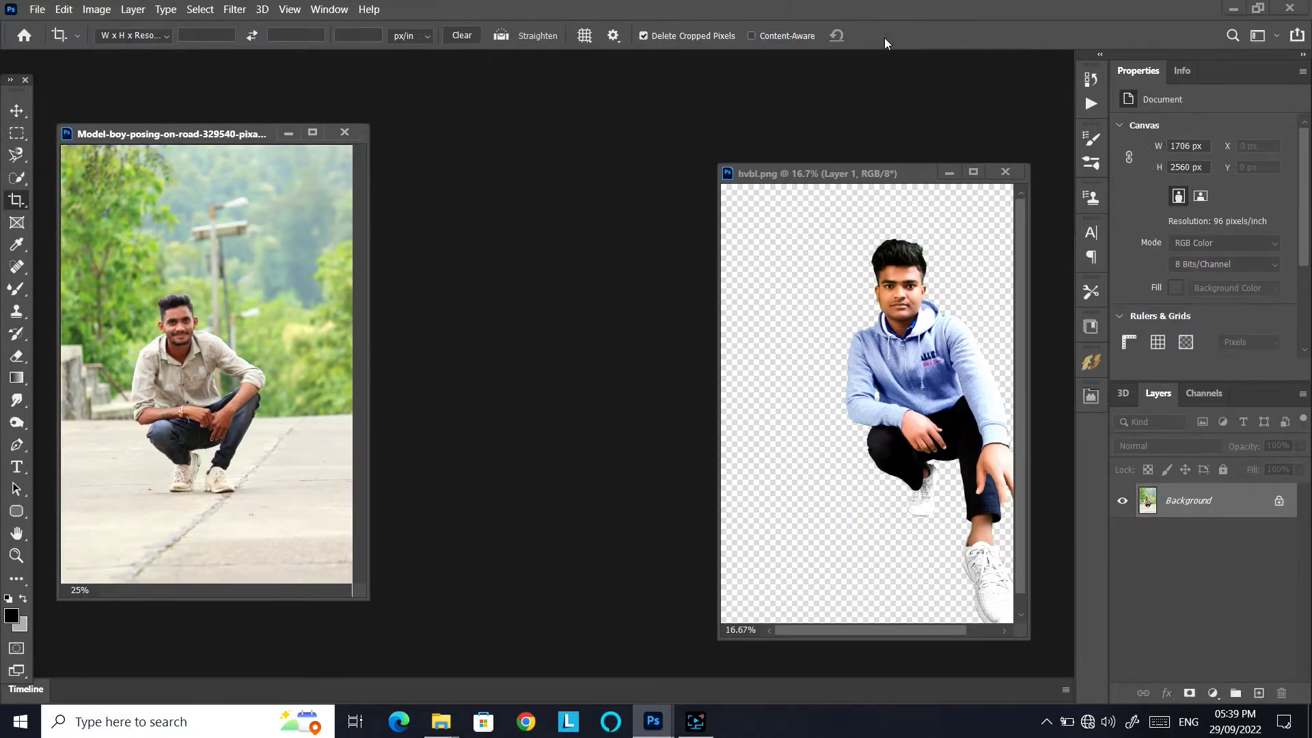
Copy the cutout man from hvbl.png into the Model-boy-posing-on-road photo and dock that document full size
{"action": "key", "text": "ctrl+0"}
{"action": "left_click", "coordinate": [13, 111]}
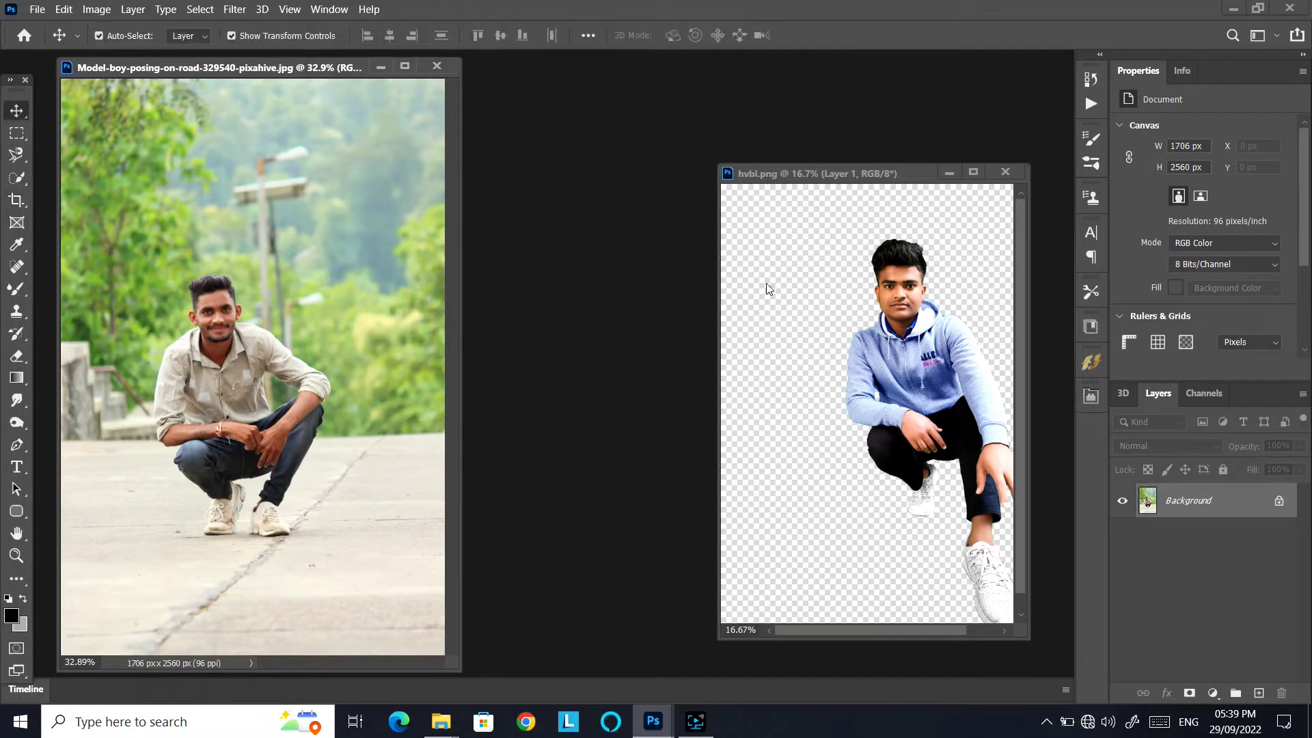
{"action": "left_click_drag", "start_coordinate": [768, 284], "coordinate": [249, 615]}
{"action": "left_click_drag", "start_coordinate": [351, 67], "coordinate": [779, 87]}
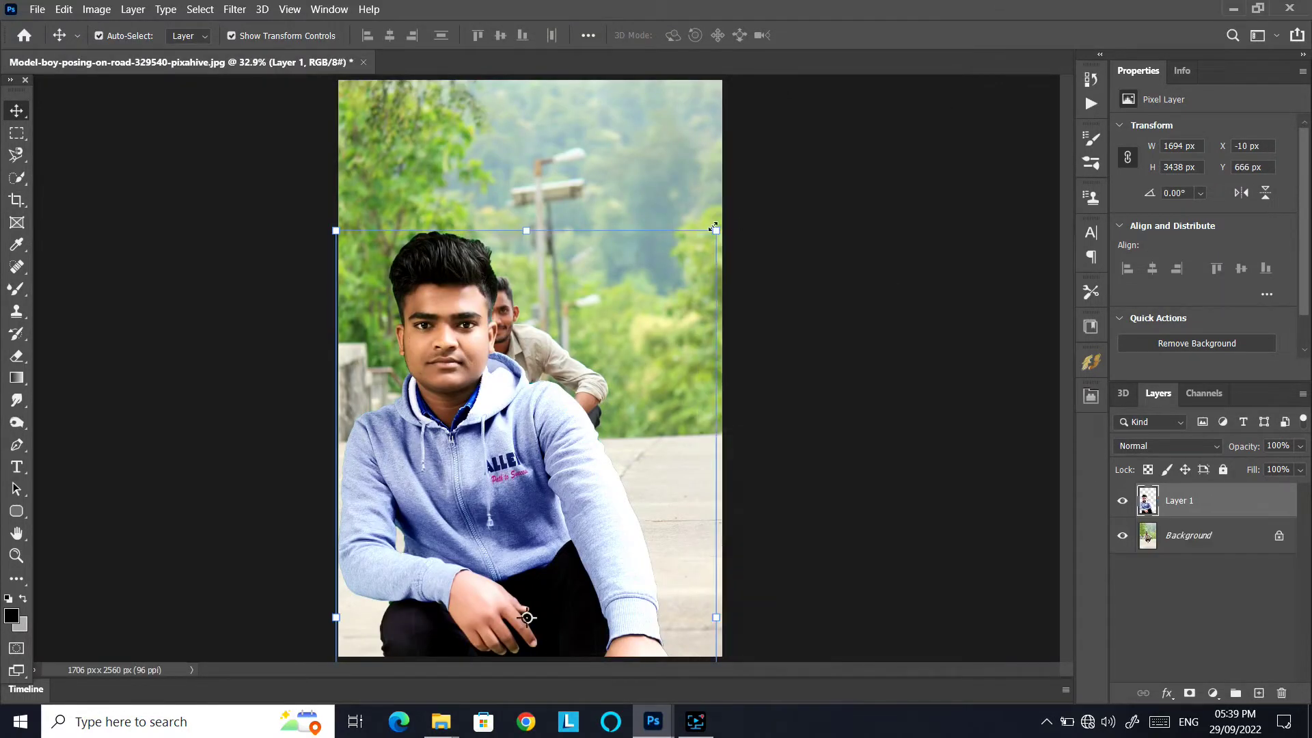
Scale the cutout man down to 75.18% and position him over the squatting man in the road photo
{"action": "left_click_drag", "start_coordinate": [713, 227], "coordinate": [686, 220]}
{"action": "left_click_drag", "start_coordinate": [537, 356], "coordinate": [545, 334]}
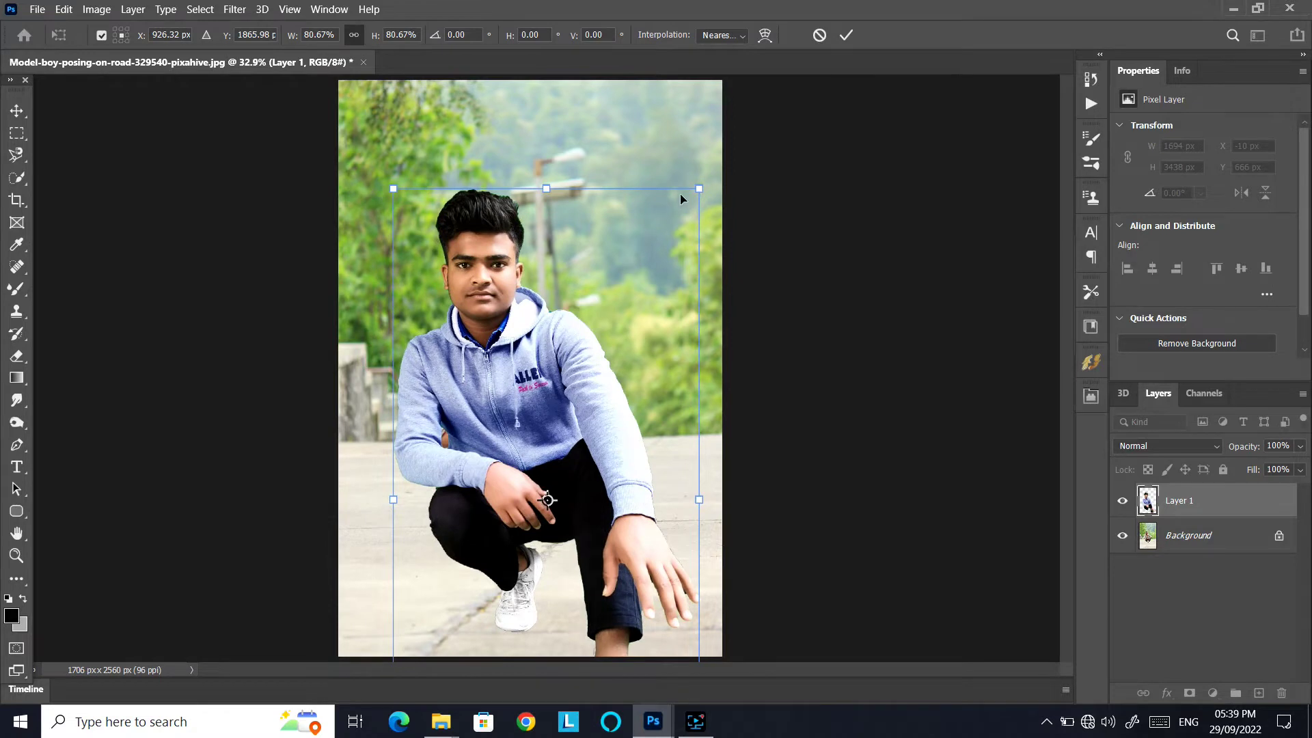
{"action": "left_click_drag", "start_coordinate": [700, 188], "coordinate": [690, 208]}
{"action": "left_click_drag", "start_coordinate": [441, 404], "coordinate": [447, 391]}
{"action": "left_click_drag", "start_coordinate": [685, 193], "coordinate": [681, 218]}
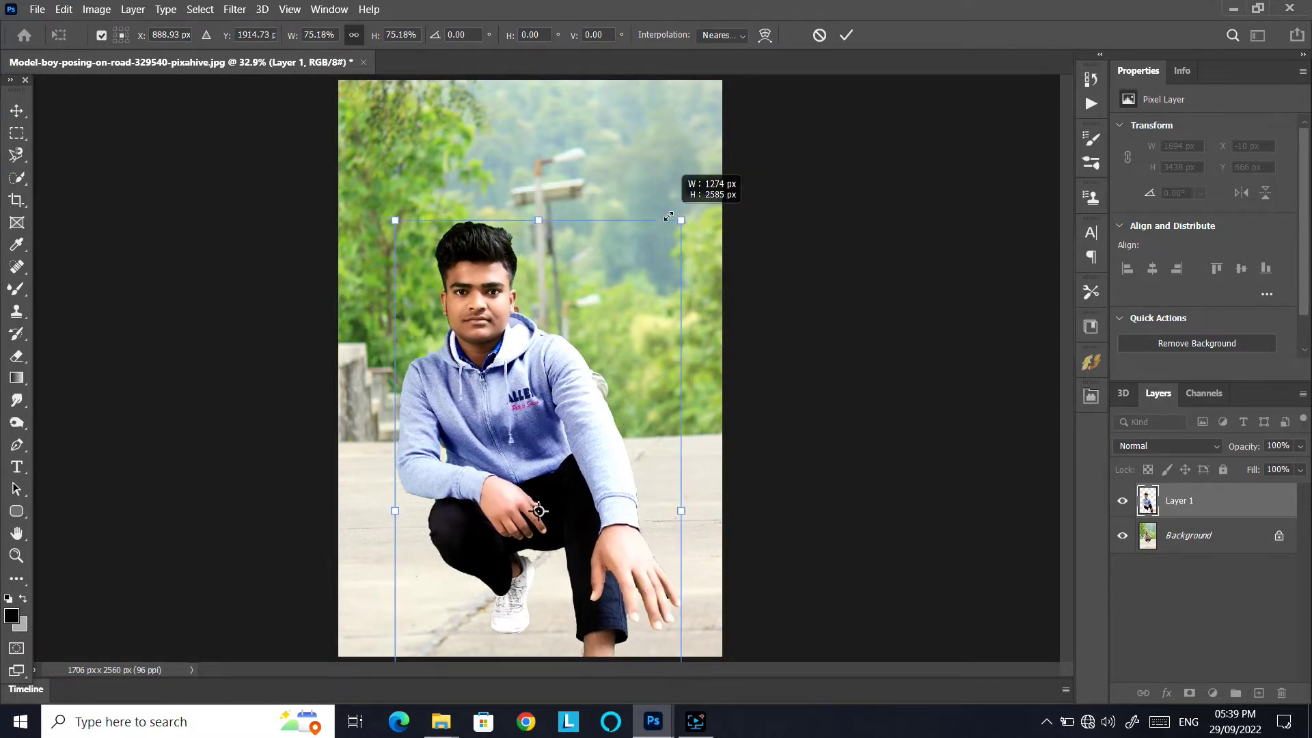
{"action": "mouse_move", "coordinate": [498, 374]}
{"action": "left_mouse_down"}
{"action": "mouse_move", "coordinate": [516, 367]}
{"action": "mouse_move", "coordinate": [512, 353]}
{"action": "mouse_move", "coordinate": [507, 373]}
{"action": "left_mouse_up"}
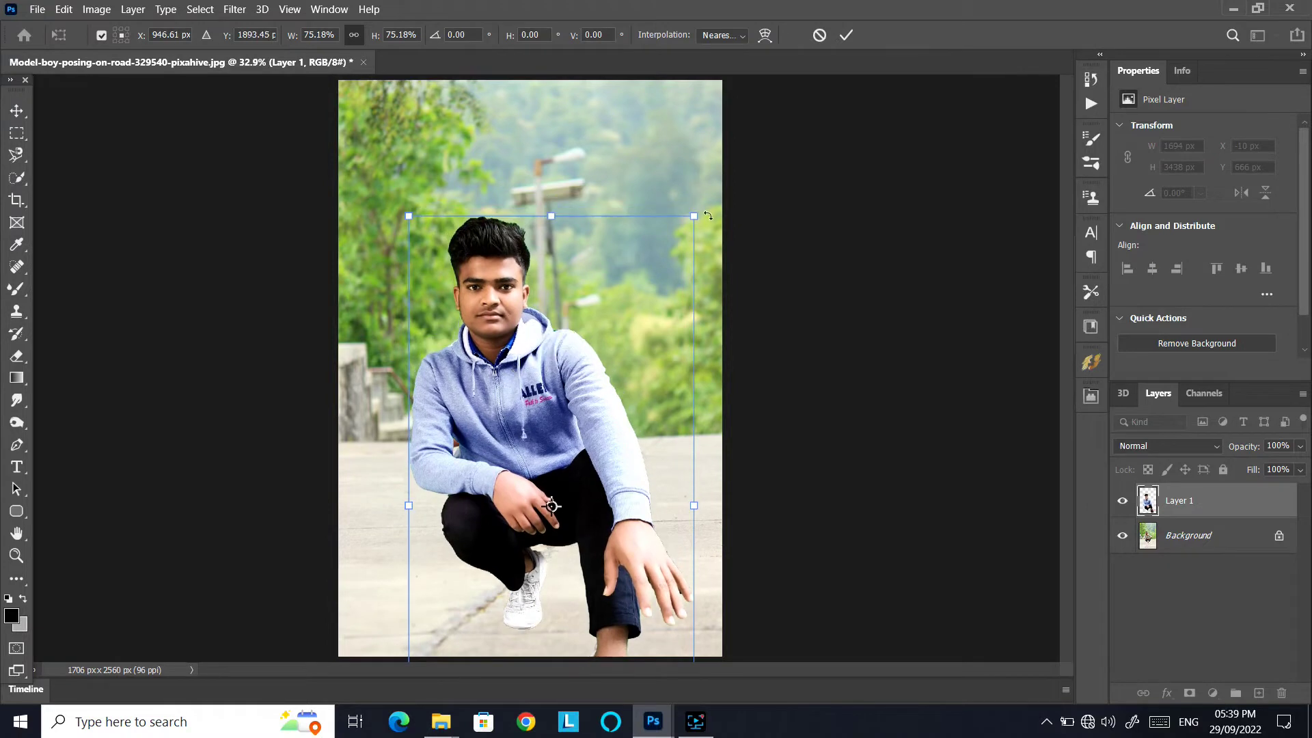
Refine the cutout man's scale to 72.76%, nudge him to cover the squatting man fully, and commit the transform
{"action": "left_click_drag", "start_coordinate": [697, 214], "coordinate": [693, 219]}
{"action": "left_click_drag", "start_coordinate": [531, 335], "coordinate": [526, 328]}
{"action": "left_click_drag", "start_coordinate": [685, 217], "coordinate": [682, 222]}
{"action": "left_click_drag", "start_coordinate": [420, 350], "coordinate": [437, 345]}
{"action": "mouse_move", "coordinate": [698, 218]}
{"action": "left_mouse_down"}
{"action": "mouse_move", "coordinate": [683, 230]}
{"action": "mouse_move", "coordinate": [682, 200]}
{"action": "left_mouse_up"}
{"action": "mouse_move", "coordinate": [480, 377]}
{"action": "left_mouse_down"}
{"action": "mouse_move", "coordinate": [492, 362]}
{"action": "mouse_move", "coordinate": [492, 386]}
{"action": "left_mouse_up"}
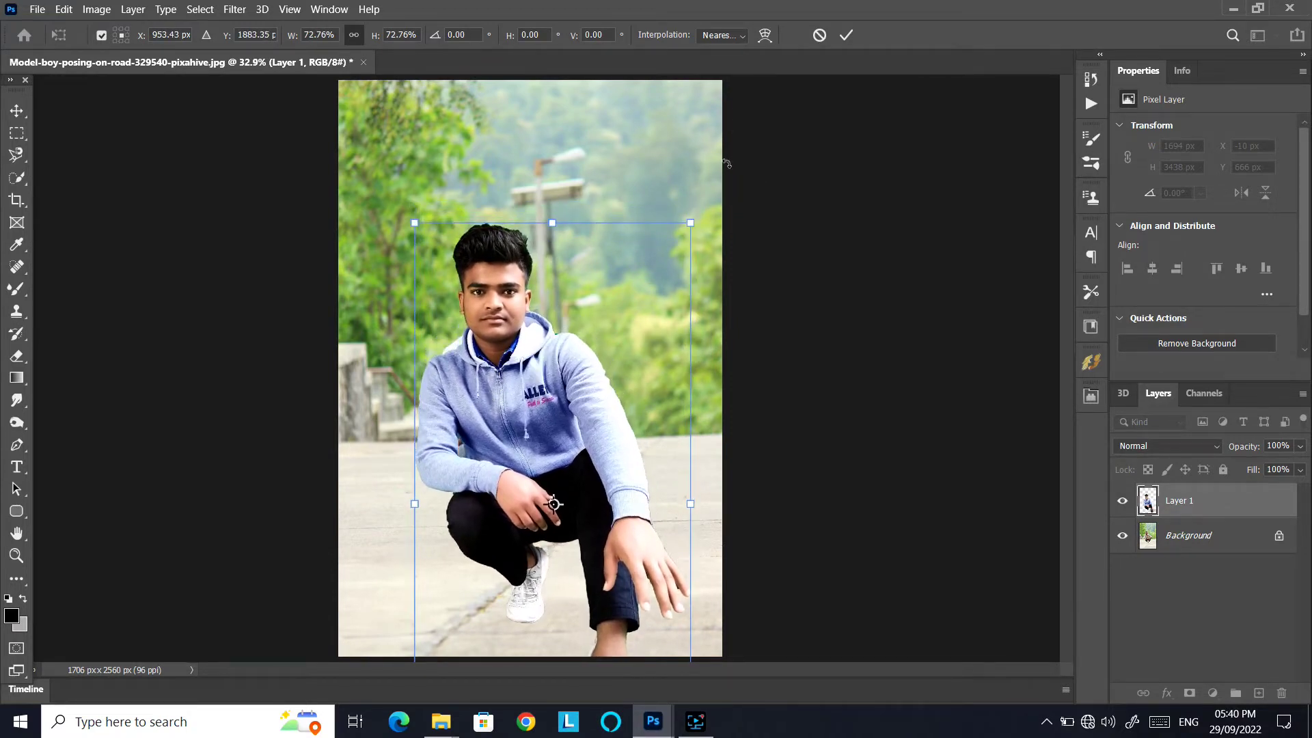
{"action": "left_click", "coordinate": [846, 35]}
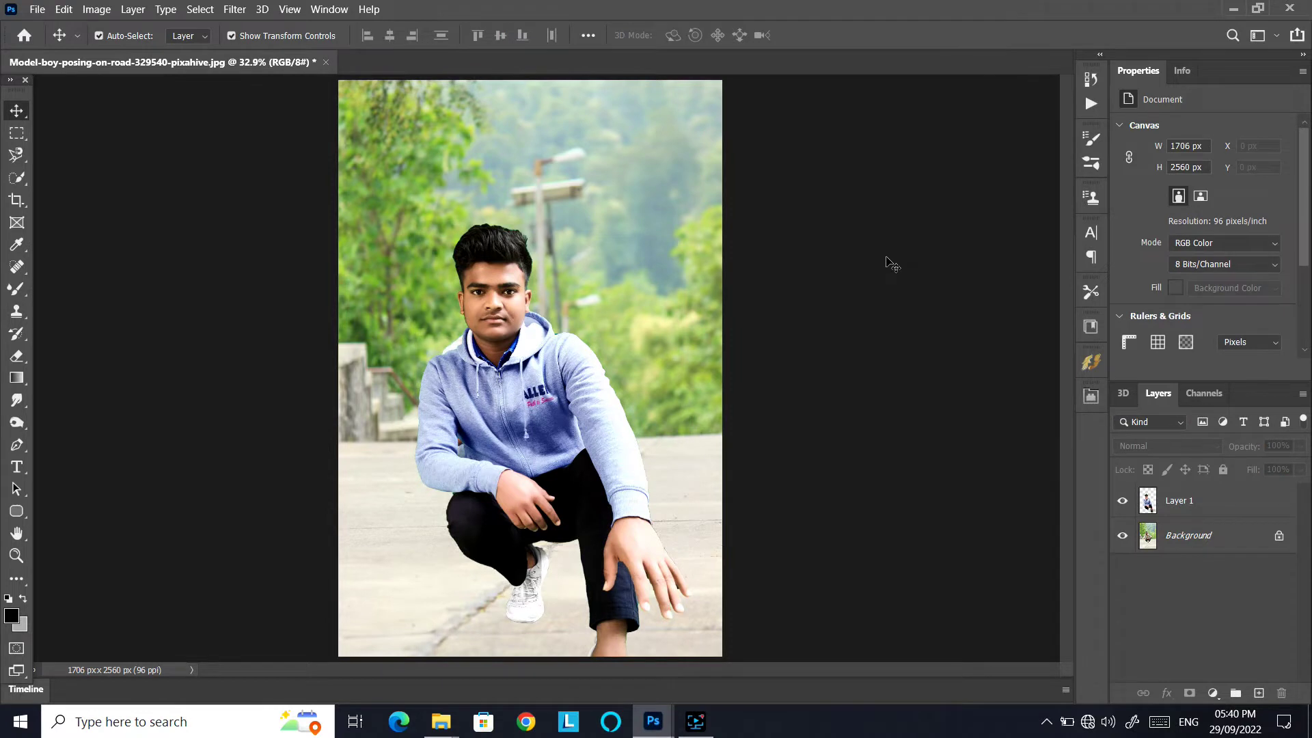
Try a Color Balance adjustment layer above the cutout man and undo it
{"action": "left_click", "coordinate": [1213, 693]}
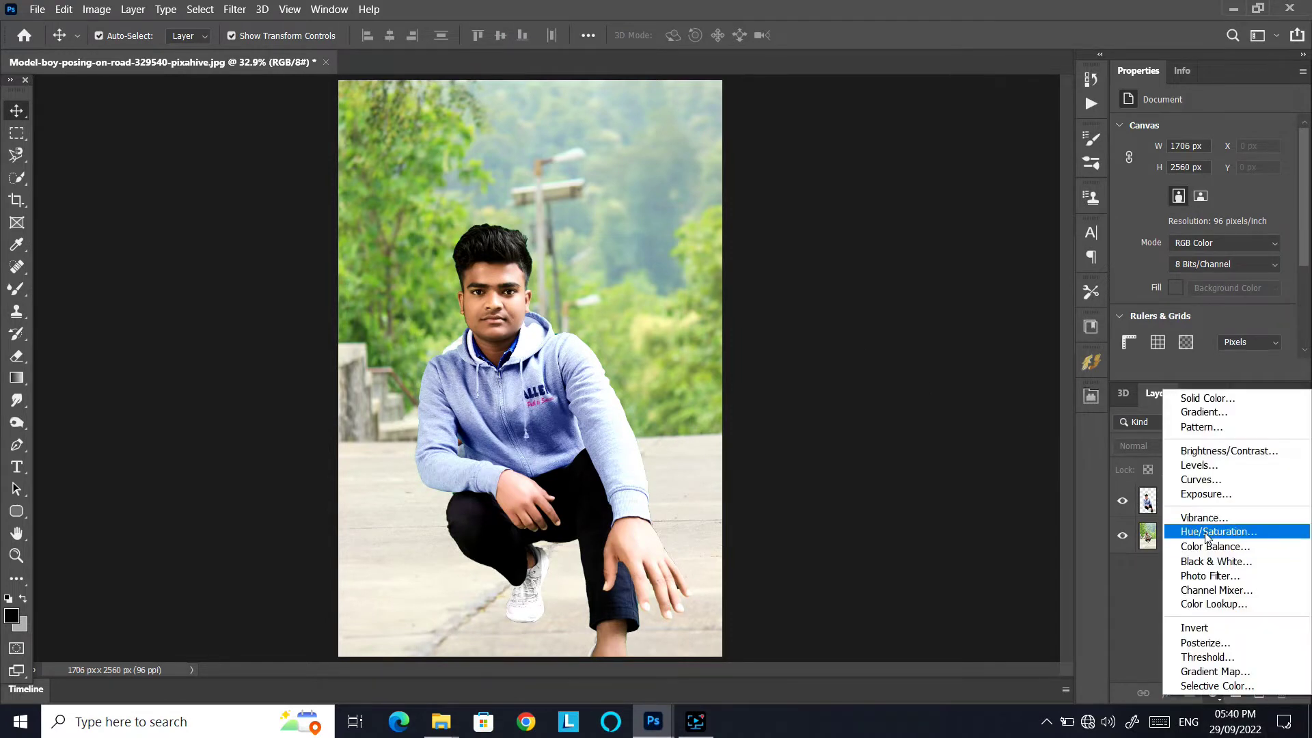
{"action": "left_click", "coordinate": [1215, 546]}
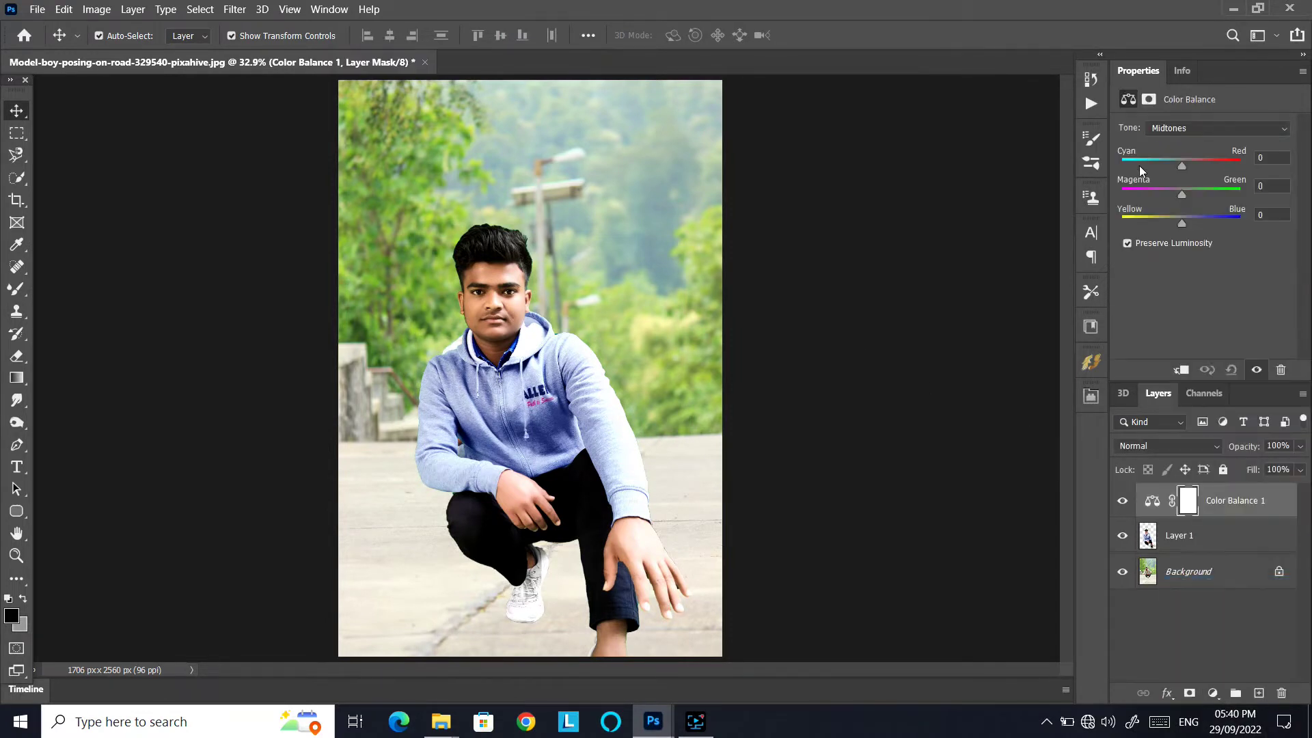
{"action": "left_click_drag", "start_coordinate": [1139, 165], "coordinate": [1199, 178]}
{"action": "key", "text": "ctrl+z"}
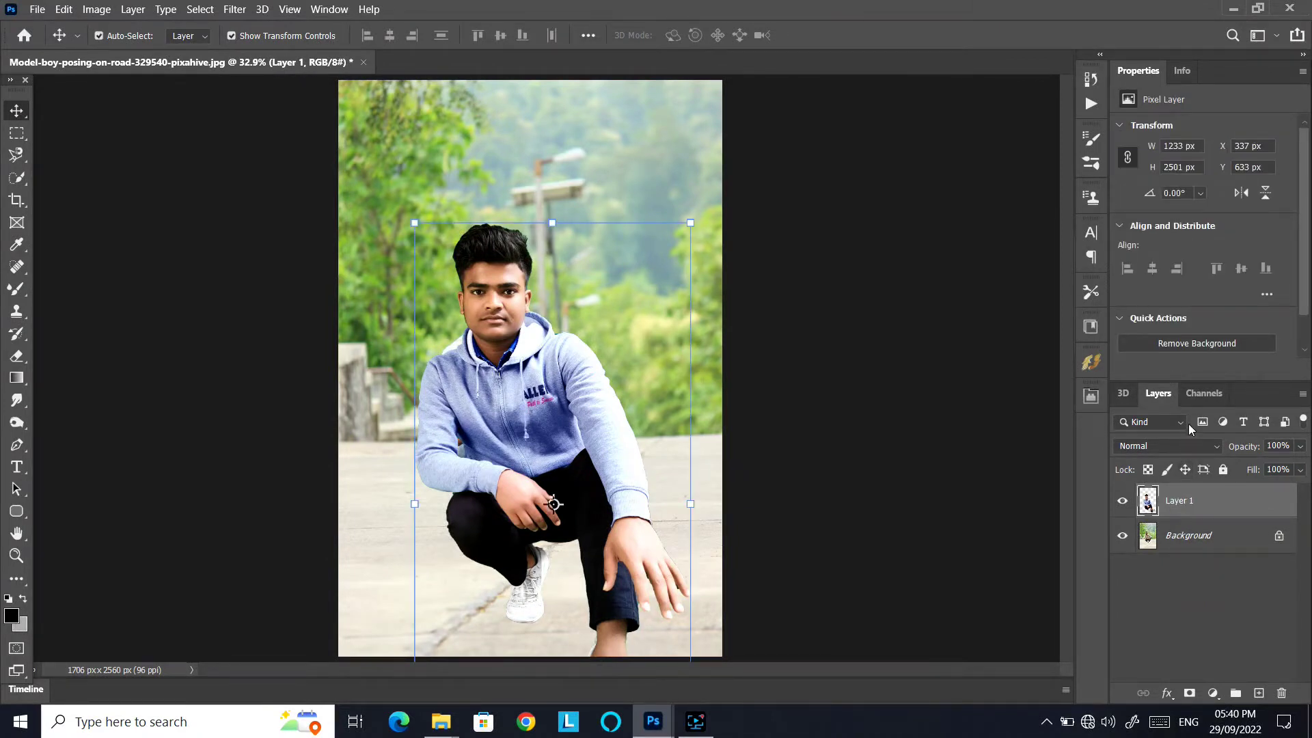
Add a Color Balance layer directly above the Background layer with Cyan–Red -40, Magenta–Green -5 and Yellow–Blue +1
{"action": "left_click", "coordinate": [1215, 538]}
{"action": "left_click", "coordinate": [1213, 693]}
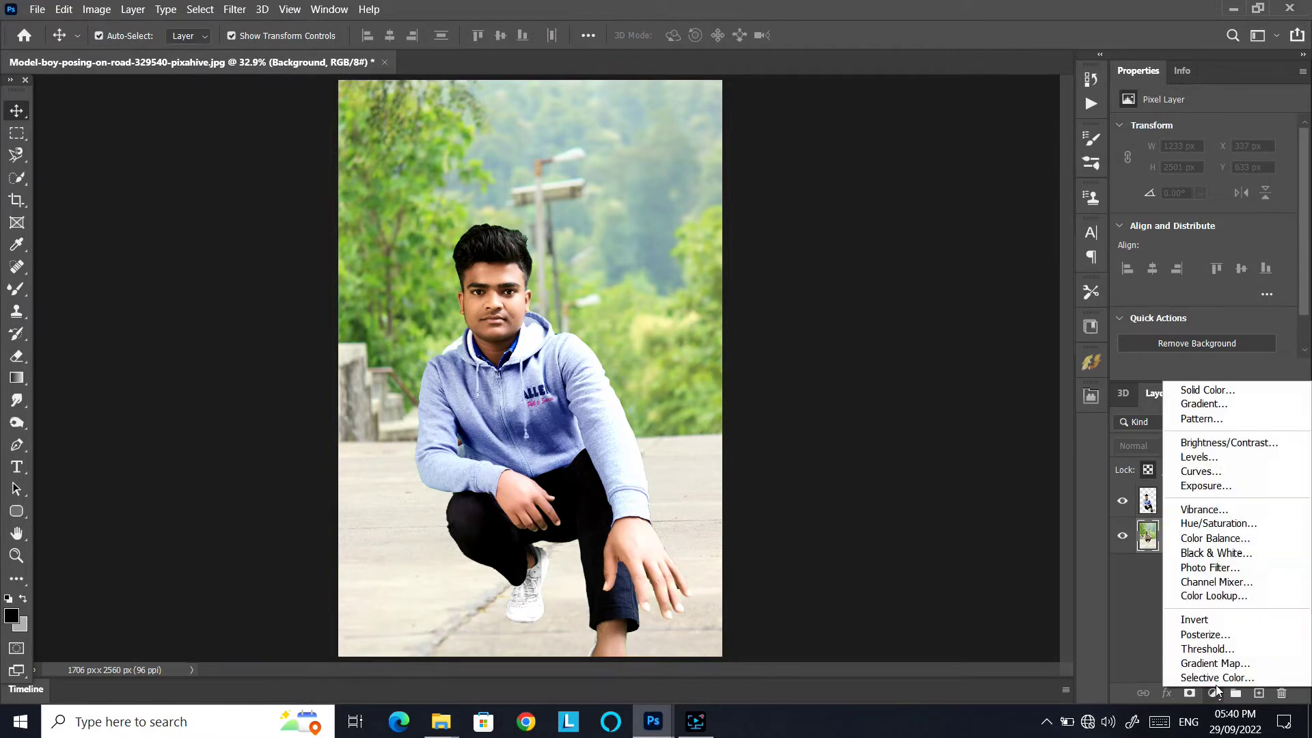
{"action": "left_click", "coordinate": [1215, 538]}
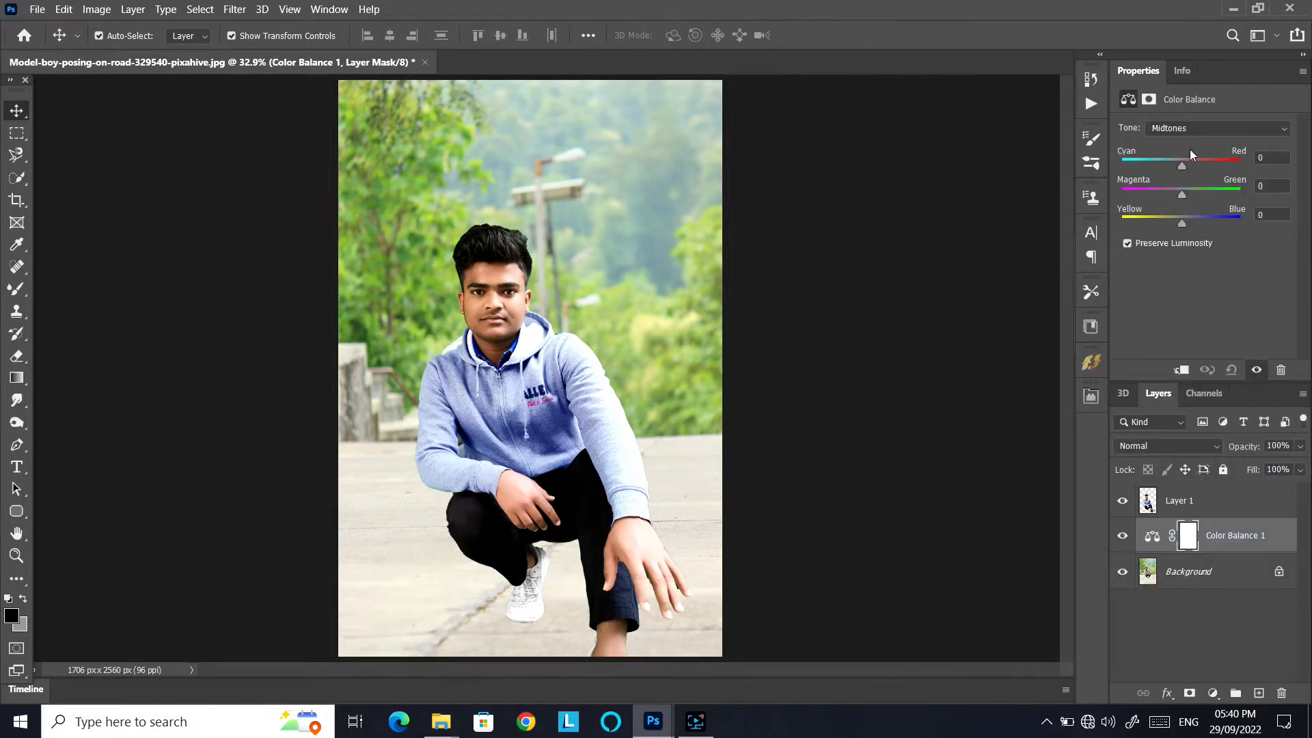
{"action": "left_click_drag", "start_coordinate": [1169, 166], "coordinate": [1192, 215]}
{"action": "left_click", "coordinate": [37, 9]}
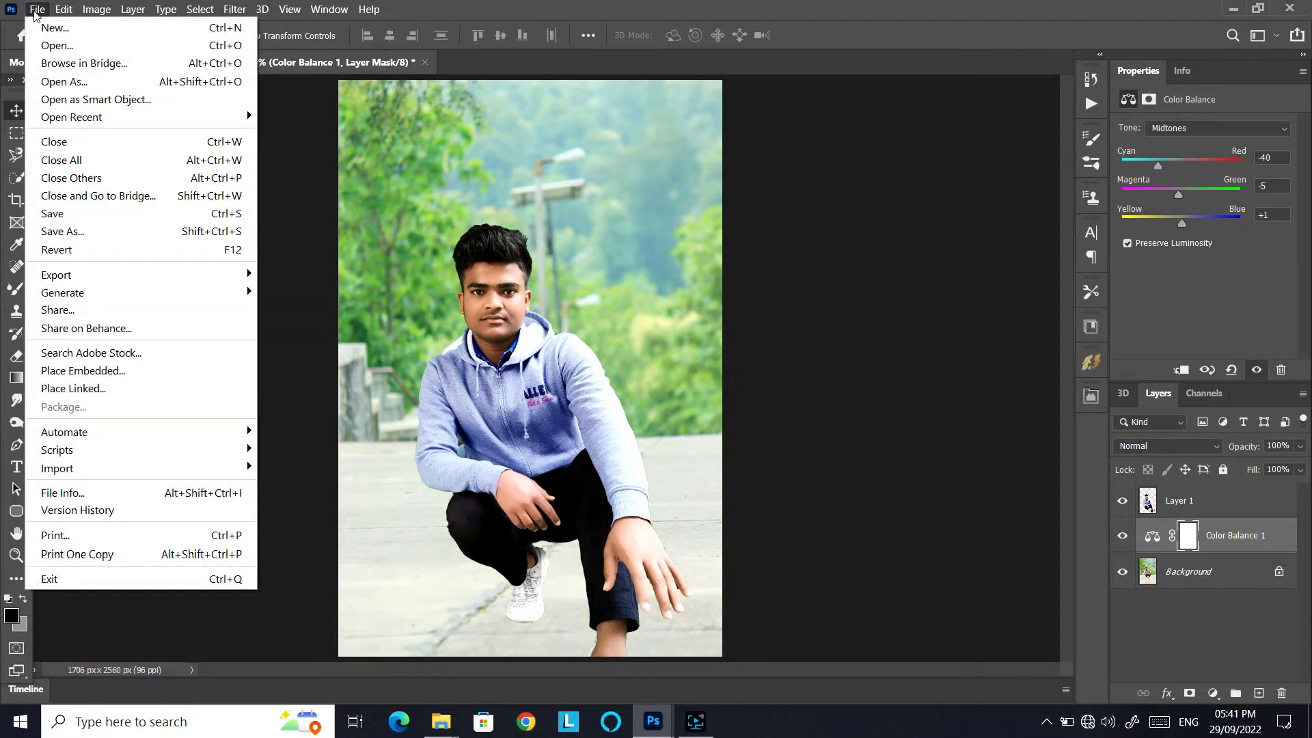
{"action": "left_click", "coordinate": [61, 231]}
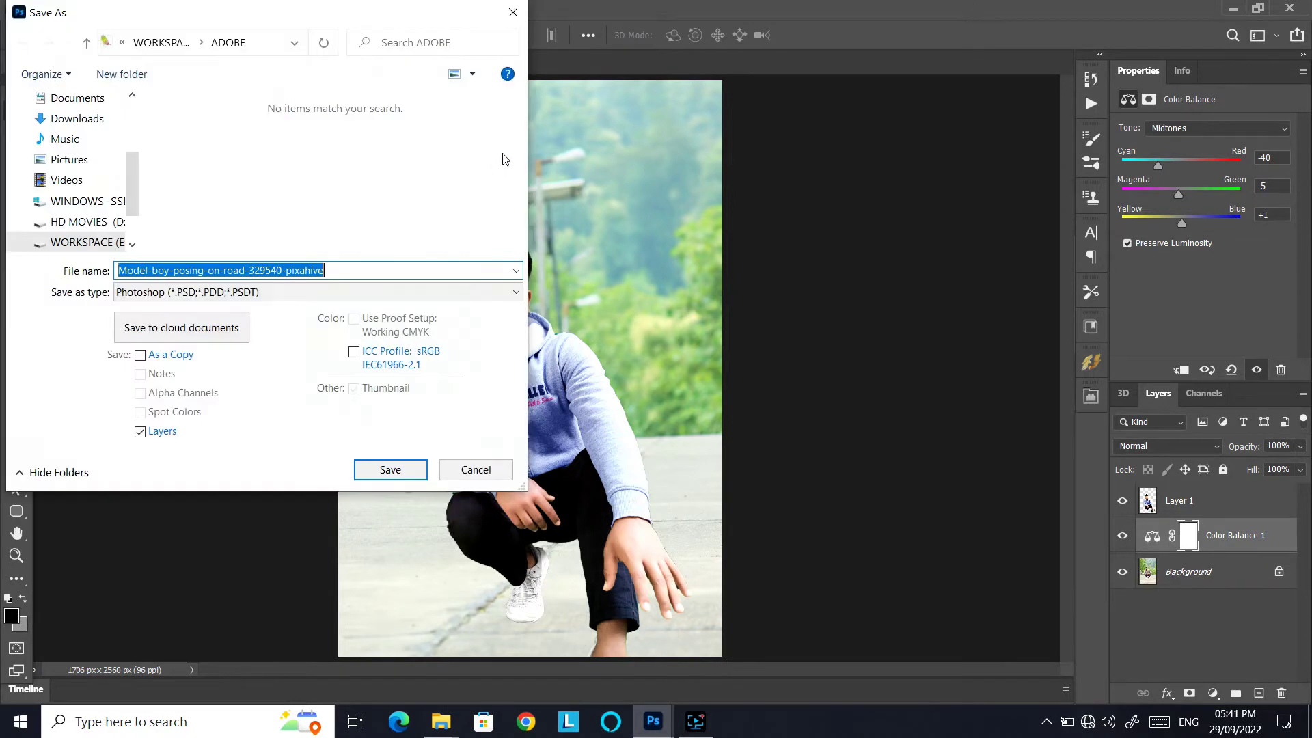
{"action": "left_click", "coordinate": [494, 474]}
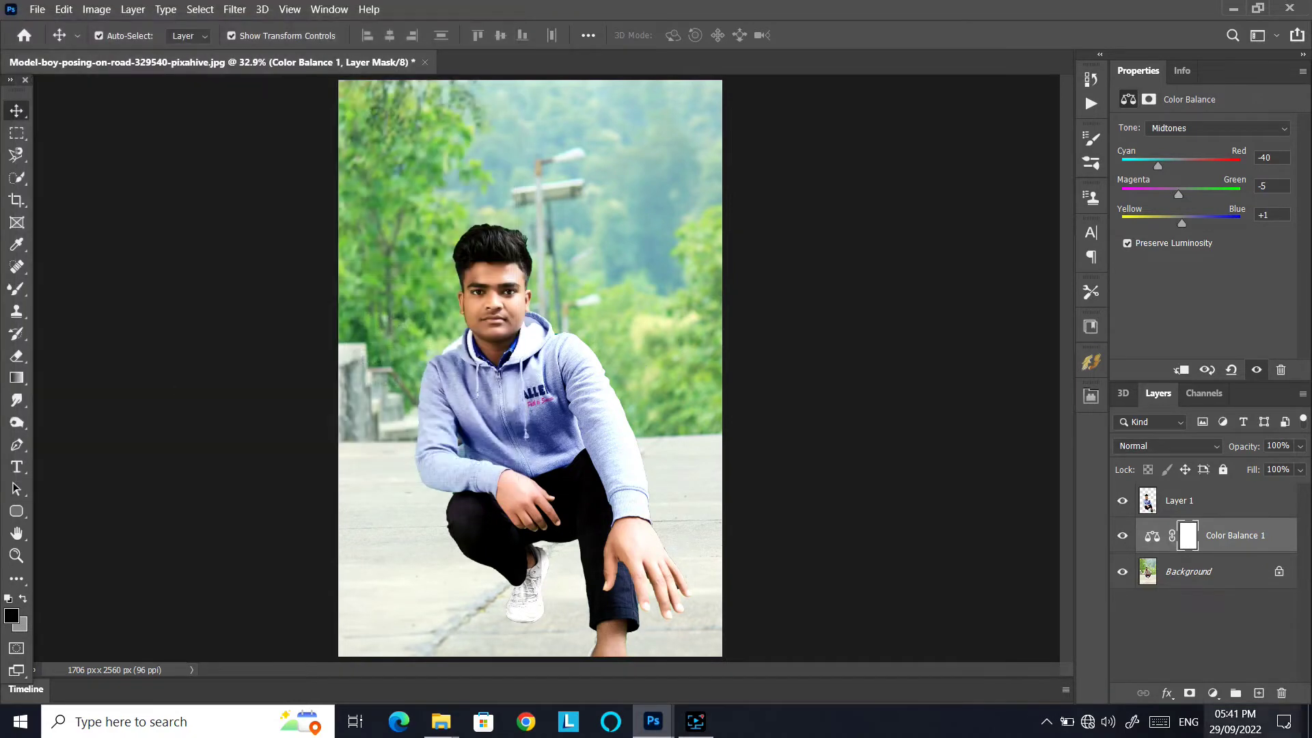
Undo the Color Balance adjustment made to the background photo
{"action": "left_click", "coordinate": [1182, 577]}
{"action": "key", "text": "ctrl+z"}
{"action": "key", "text": "ctrl+z"}
{"action": "key", "text": "ctrl+z"}
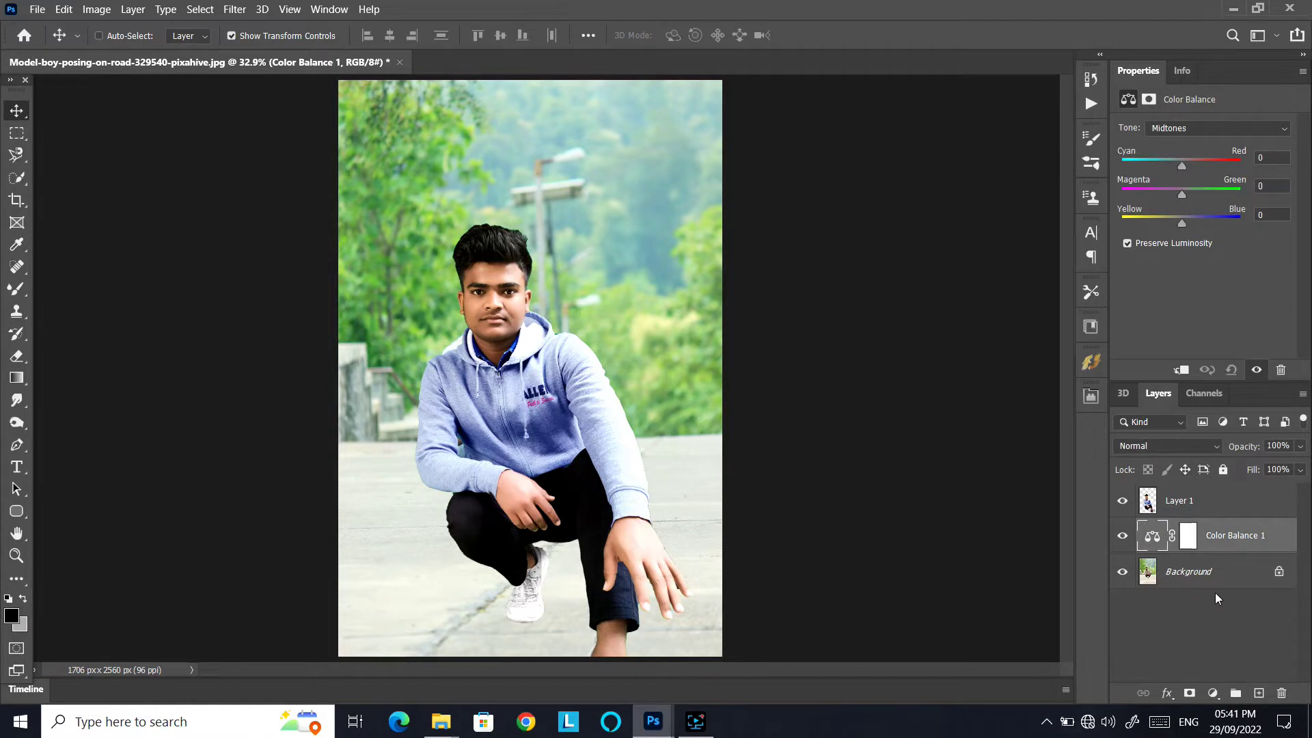
Try another Color Balance layer directly above the background photo and delete it
{"action": "left_click", "coordinate": [1197, 550]}
{"action": "left_click", "coordinate": [1213, 693]}
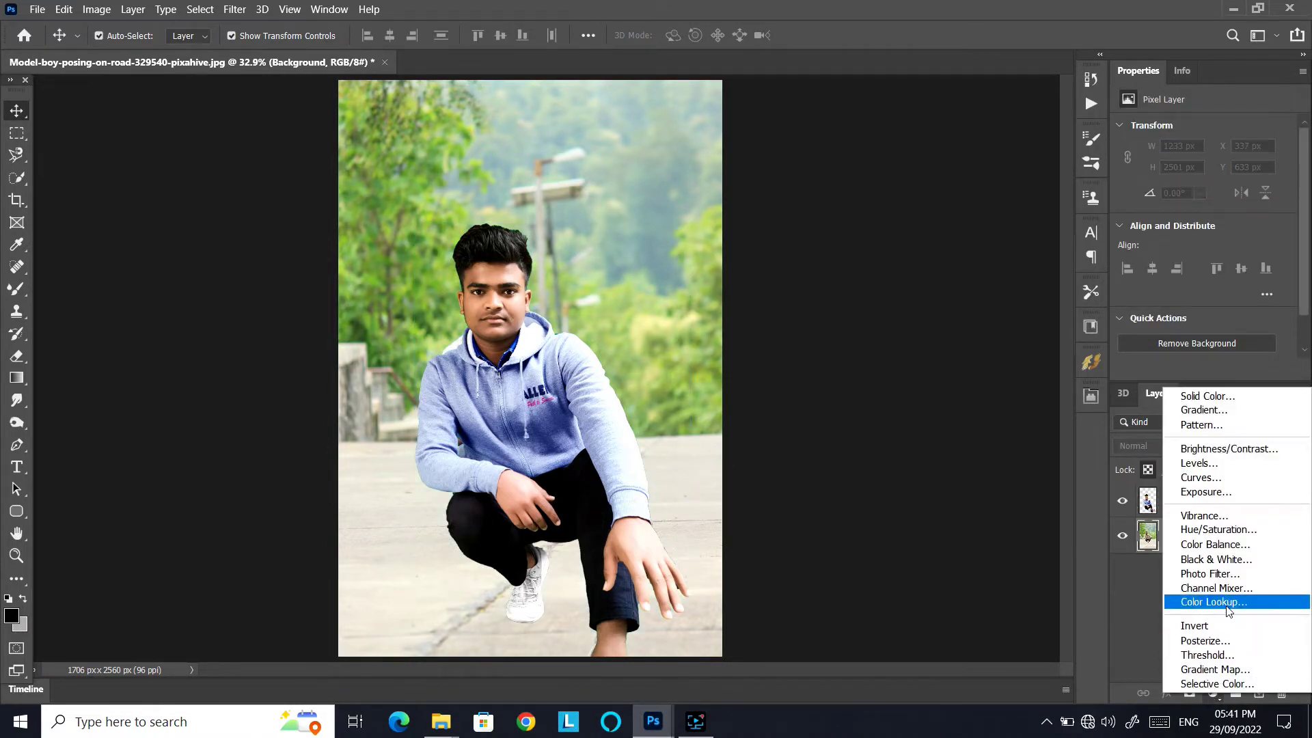
{"action": "left_click", "coordinate": [1223, 545]}
{"action": "left_click_drag", "start_coordinate": [1136, 160], "coordinate": [1242, 194]}
{"action": "left_click_drag", "start_coordinate": [1182, 223], "coordinate": [1242, 224]}
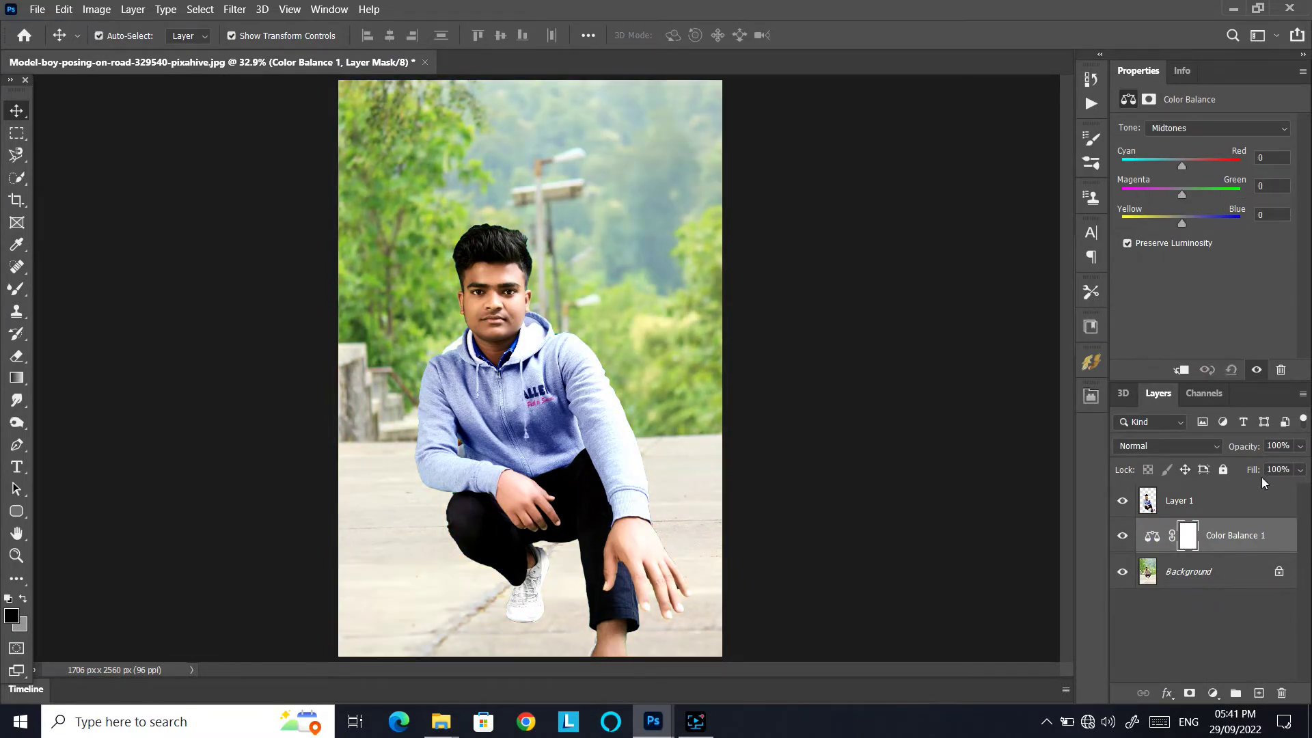
{"action": "key", "text": "Delete"}
Open the Camera Raw Filter on the Background layer and expand its Basic adjustments
{"action": "left_click", "coordinate": [1231, 540]}
{"action": "left_click", "coordinate": [1213, 693]}
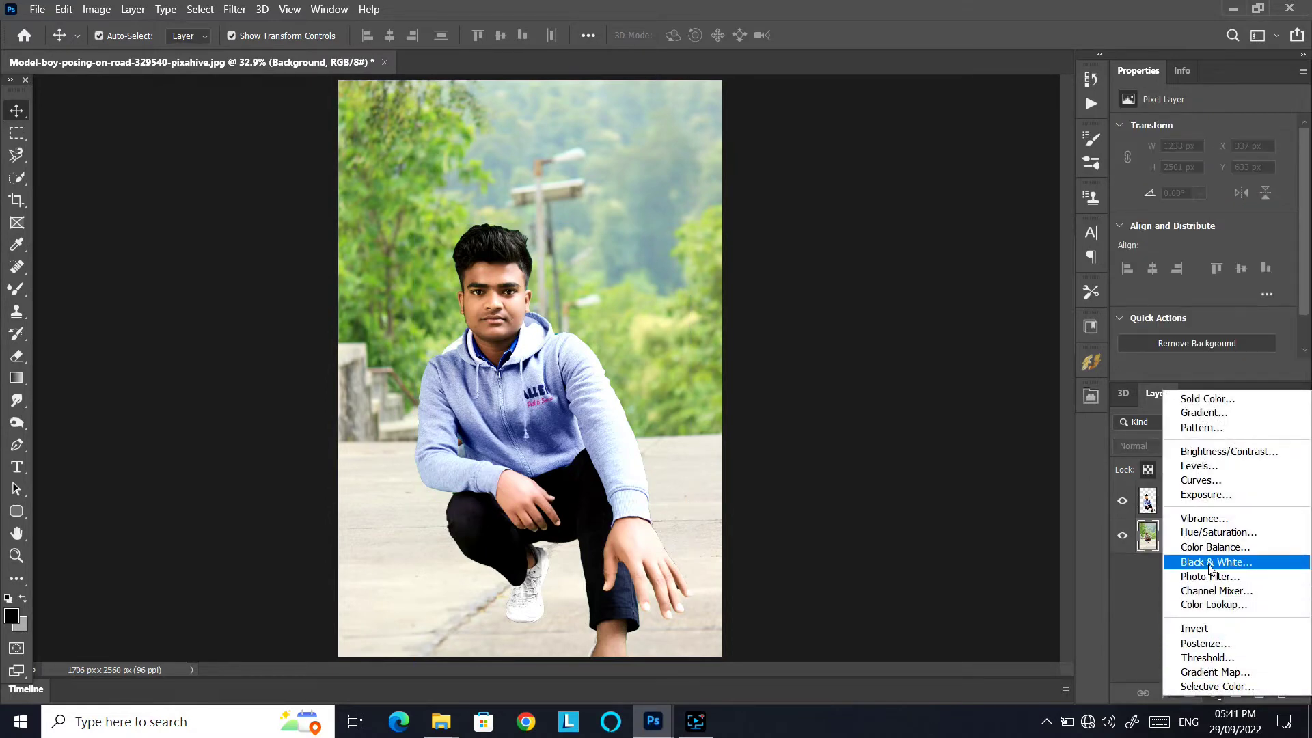
{"action": "left_click", "coordinate": [1143, 614]}
{"action": "left_click", "coordinate": [234, 9]}
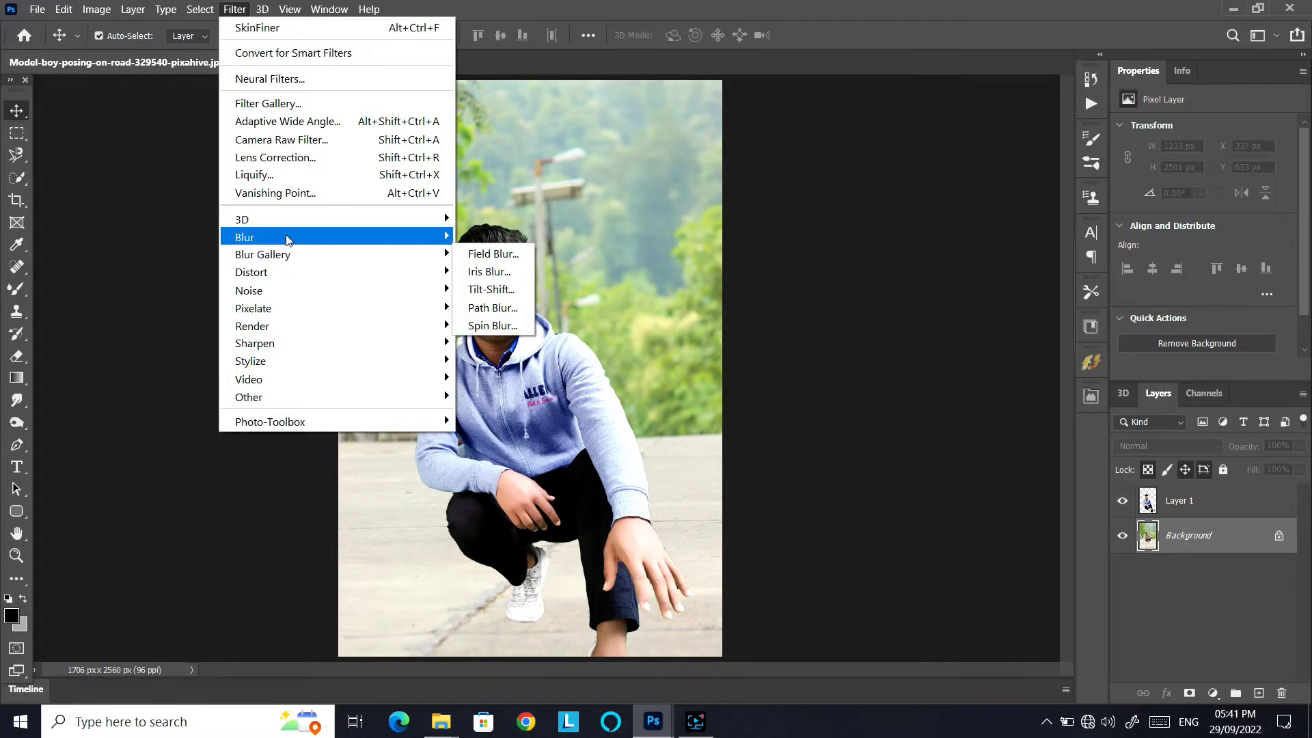
{"action": "mouse_move", "coordinate": [287, 238]}
{"action": "mouse_move", "coordinate": [287, 321]}
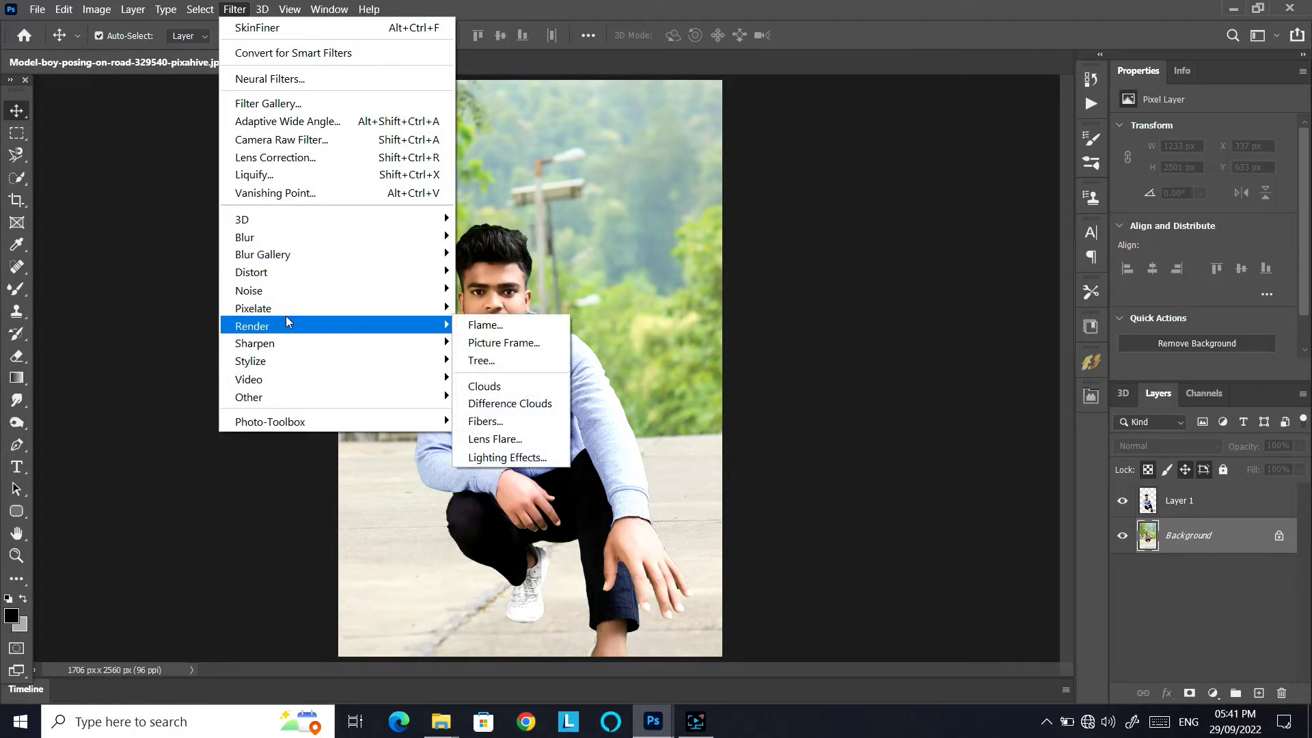
{"action": "mouse_move", "coordinate": [295, 368]}
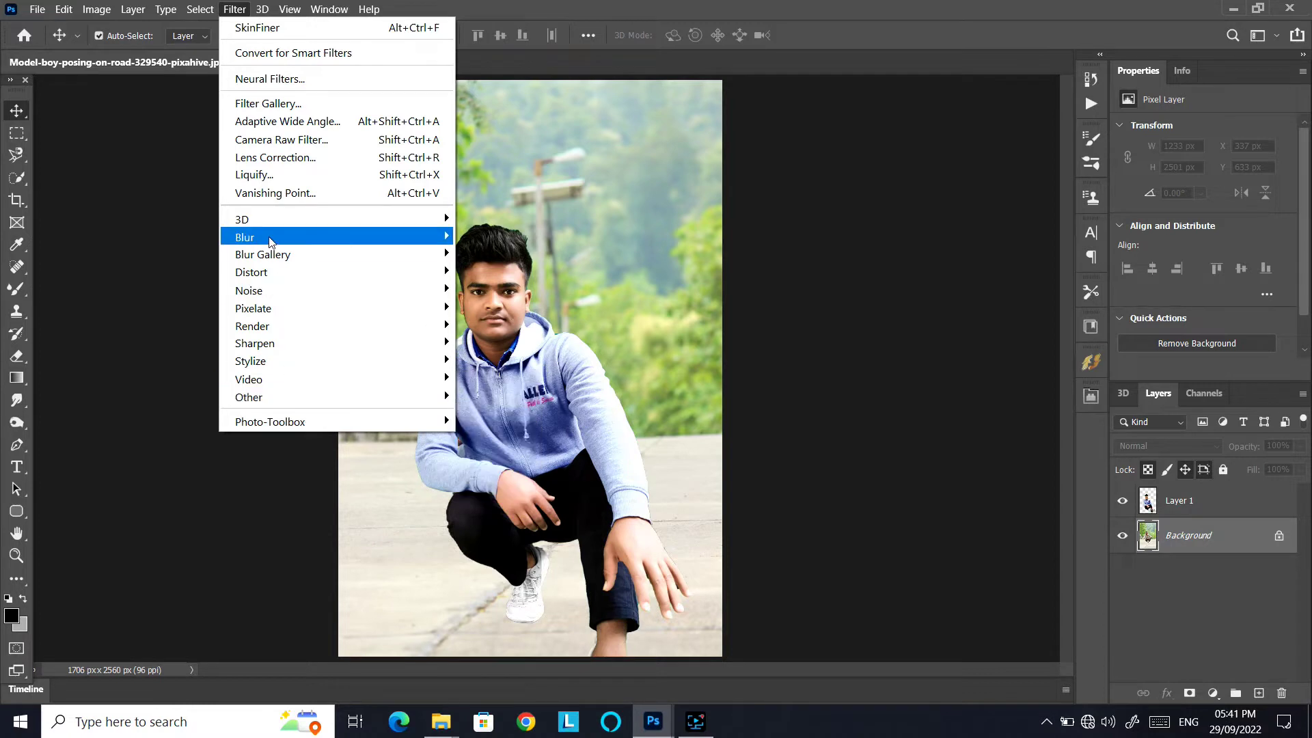
{"action": "mouse_move", "coordinate": [267, 276]}
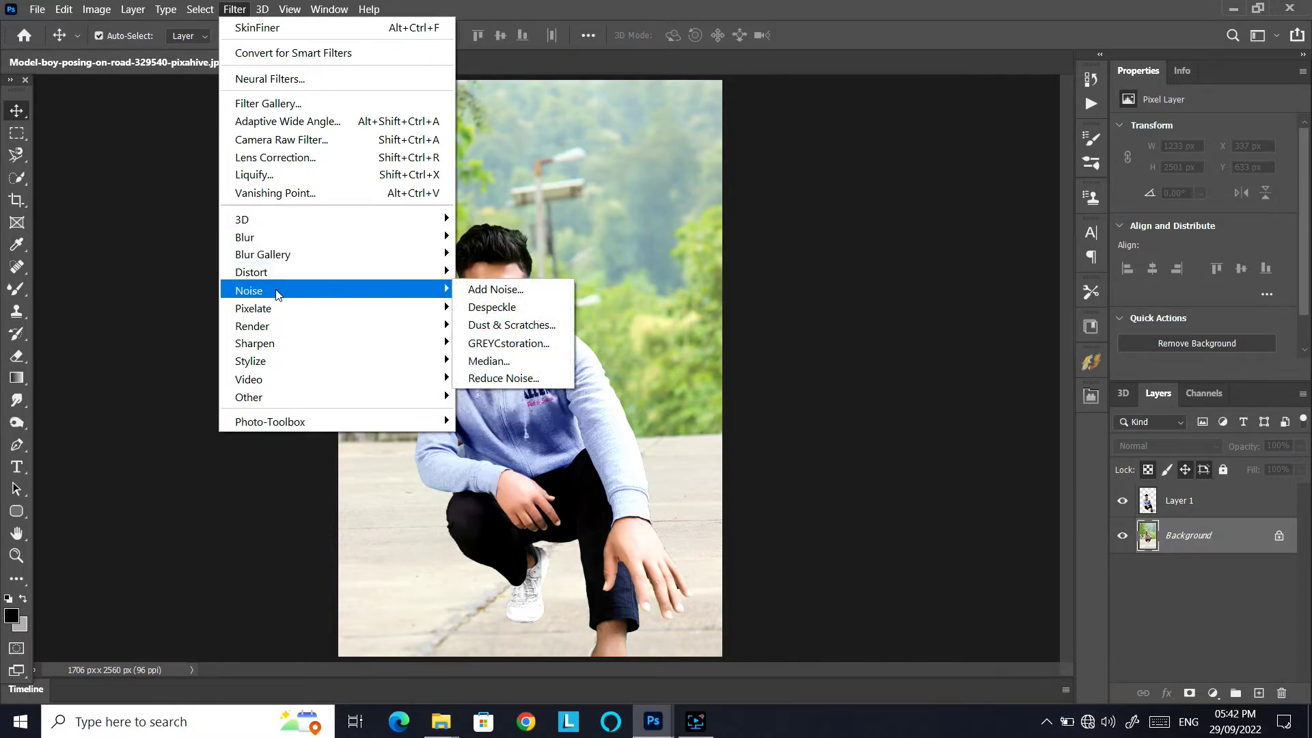
{"action": "left_click", "coordinate": [303, 143]}
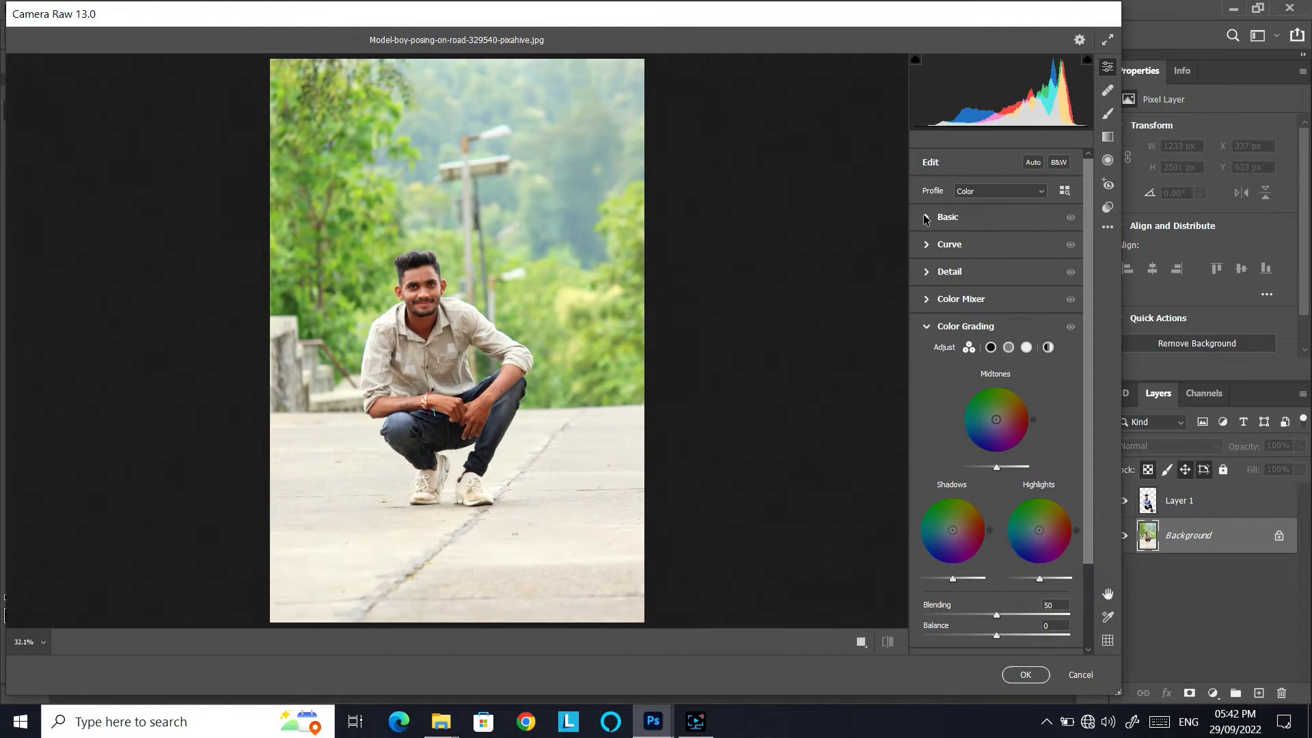
{"action": "left_click", "coordinate": [927, 218]}
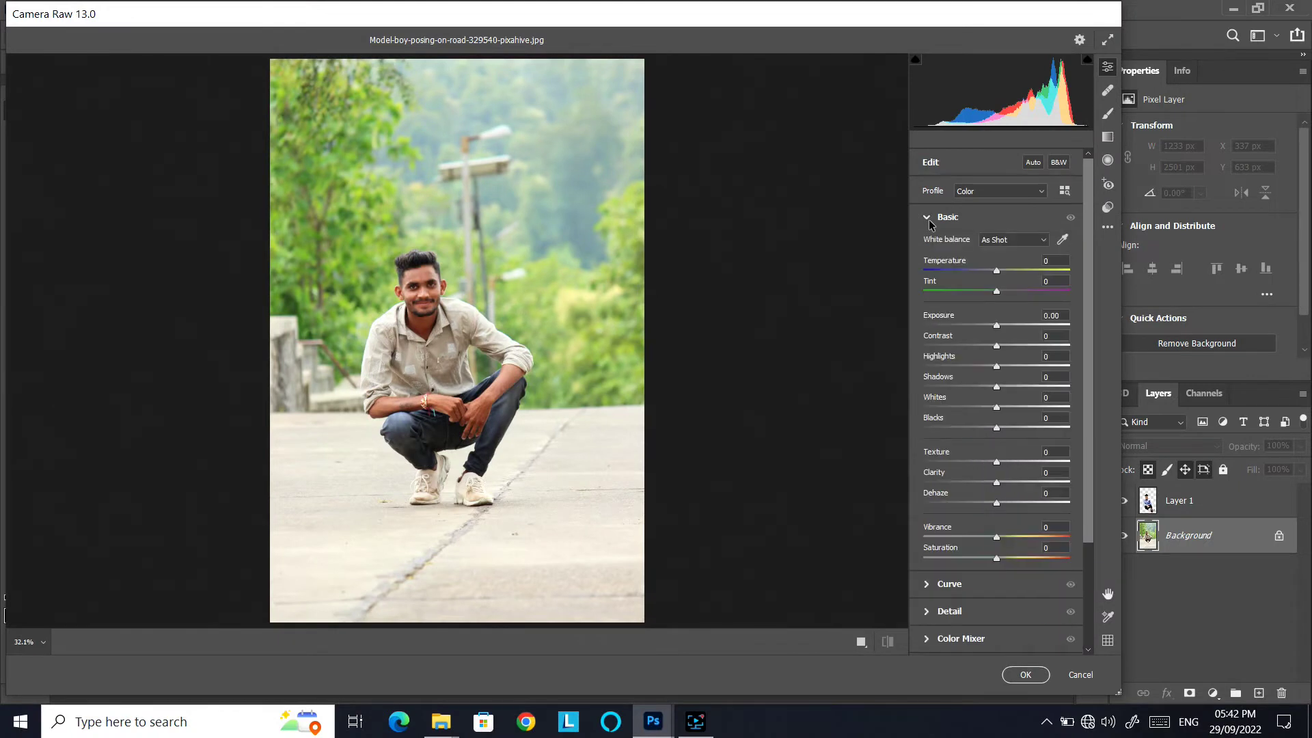
Cool and soften the background photo with Temperature -30, Tint -13, Exposure -0.25, Contrast -26 and Highlights +9
{"action": "left_click_drag", "start_coordinate": [996, 275], "coordinate": [987, 277]}
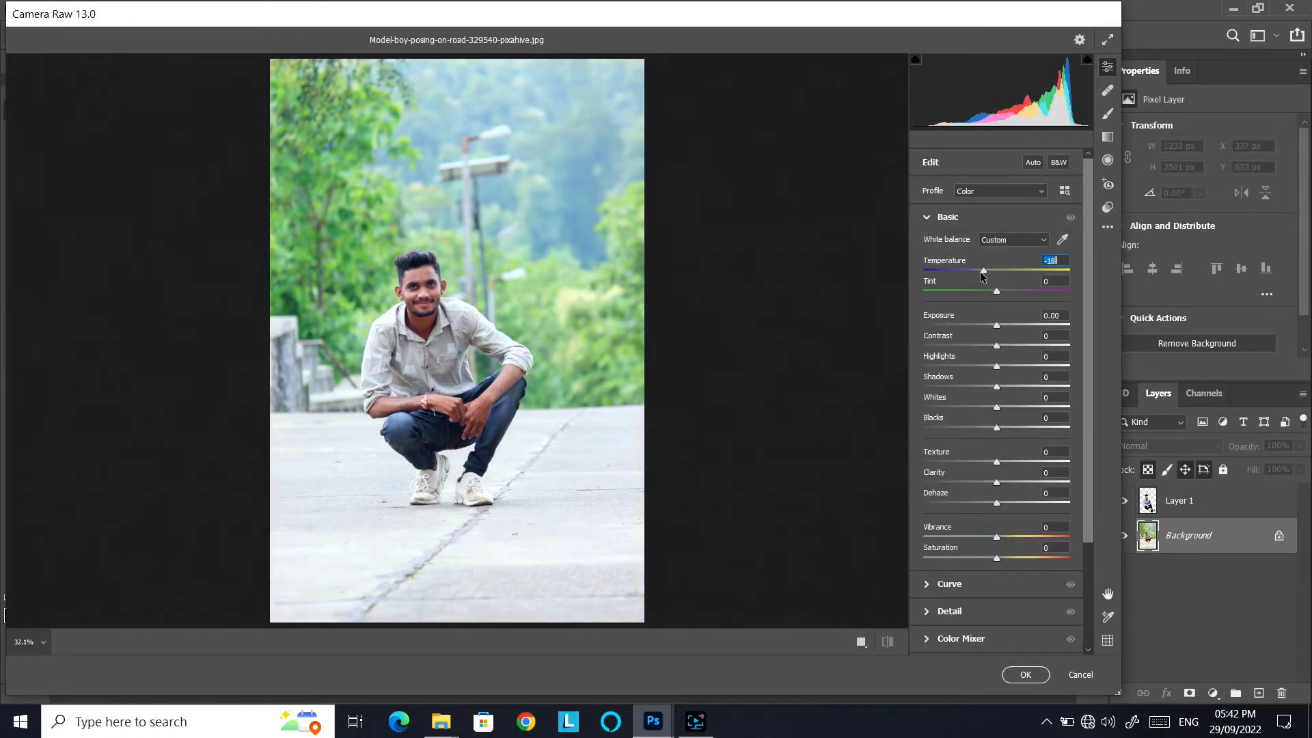
{"action": "left_click_drag", "start_coordinate": [997, 291], "coordinate": [995, 326]}
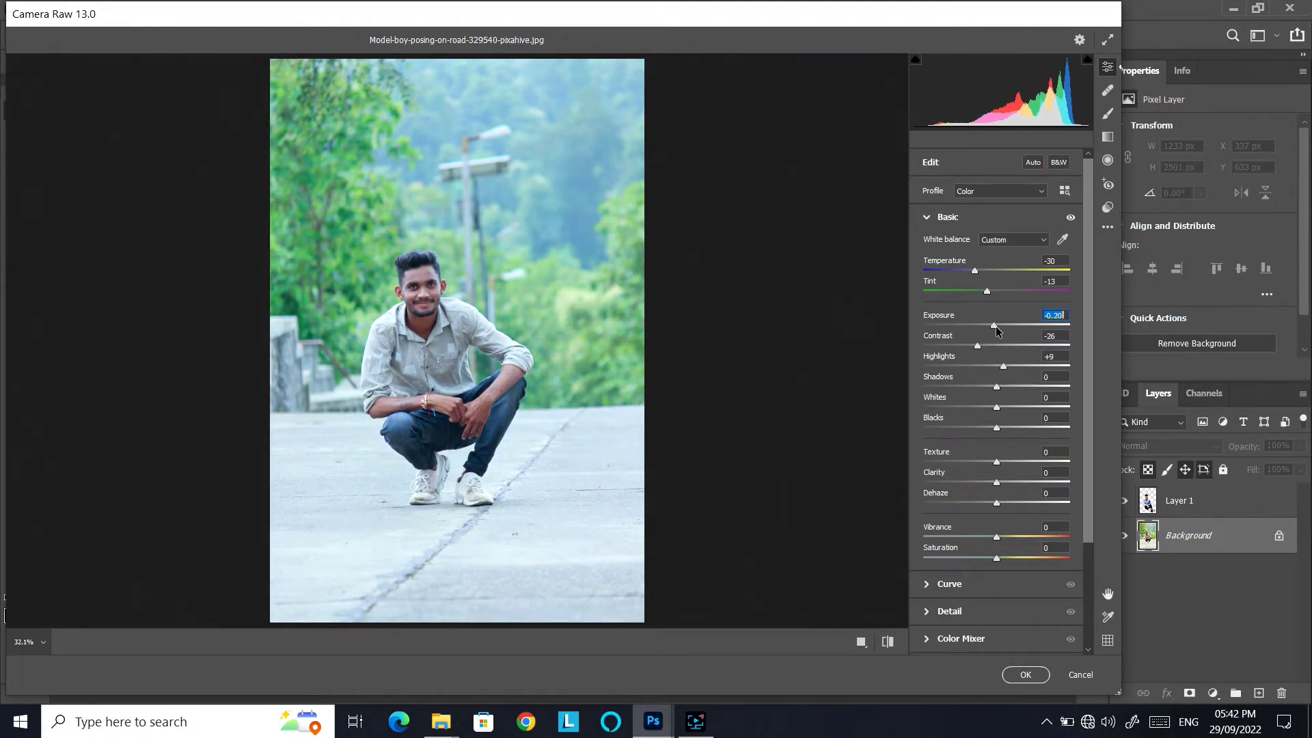
Set the background's Shadows +7, Whites -16, Blacks -19, Texture +63, Clarity +3, Dehaze +5 and Vibrance +30, and slightly raise Saturation
{"action": "left_click_drag", "start_coordinate": [996, 387], "coordinate": [997, 560]}
{"action": "scroll", "coordinate": [995, 561], "scroll_direction": "down", "scroll_amount": 2}
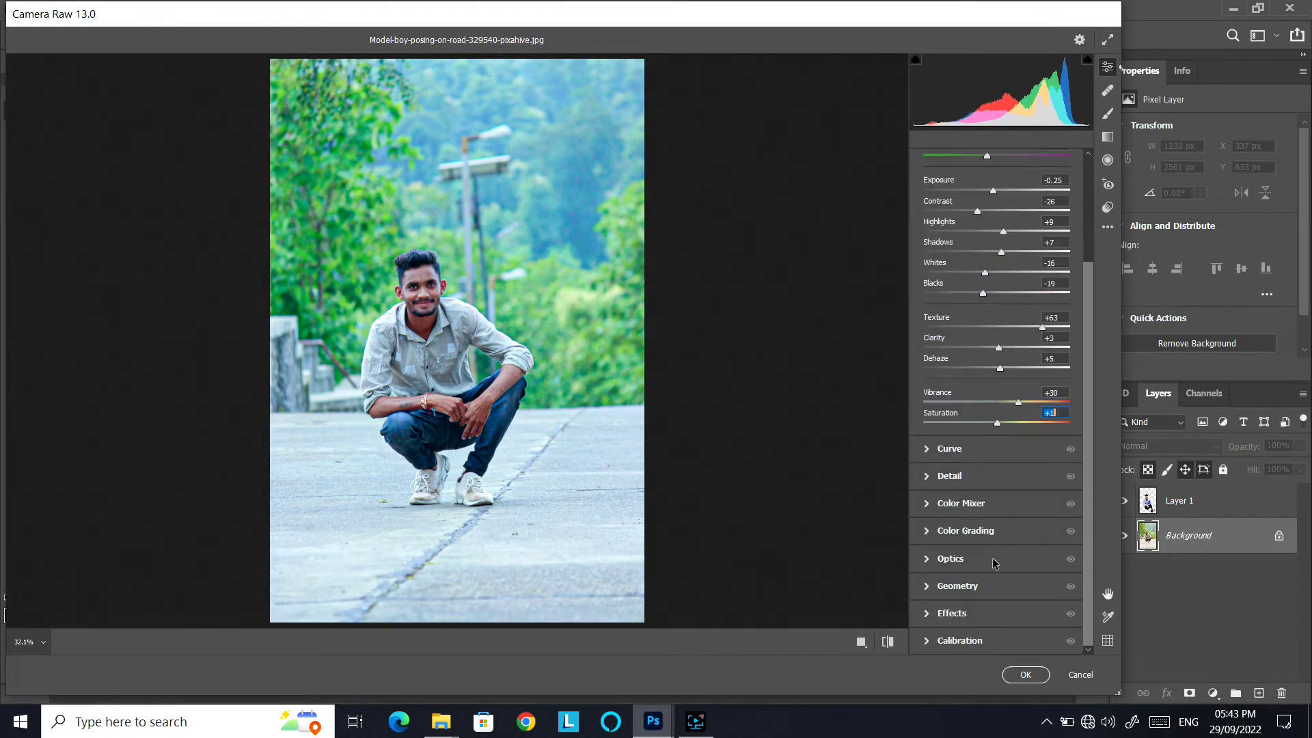
Brighten the background photo's parametric tone curve with Highlights +7 and Lights +6
{"action": "left_click", "coordinate": [928, 449]}
{"action": "left_click_drag", "start_coordinate": [997, 492], "coordinate": [1002, 474]}
{"action": "scroll", "coordinate": [1005, 498], "scroll_direction": "down", "scroll_amount": 2}
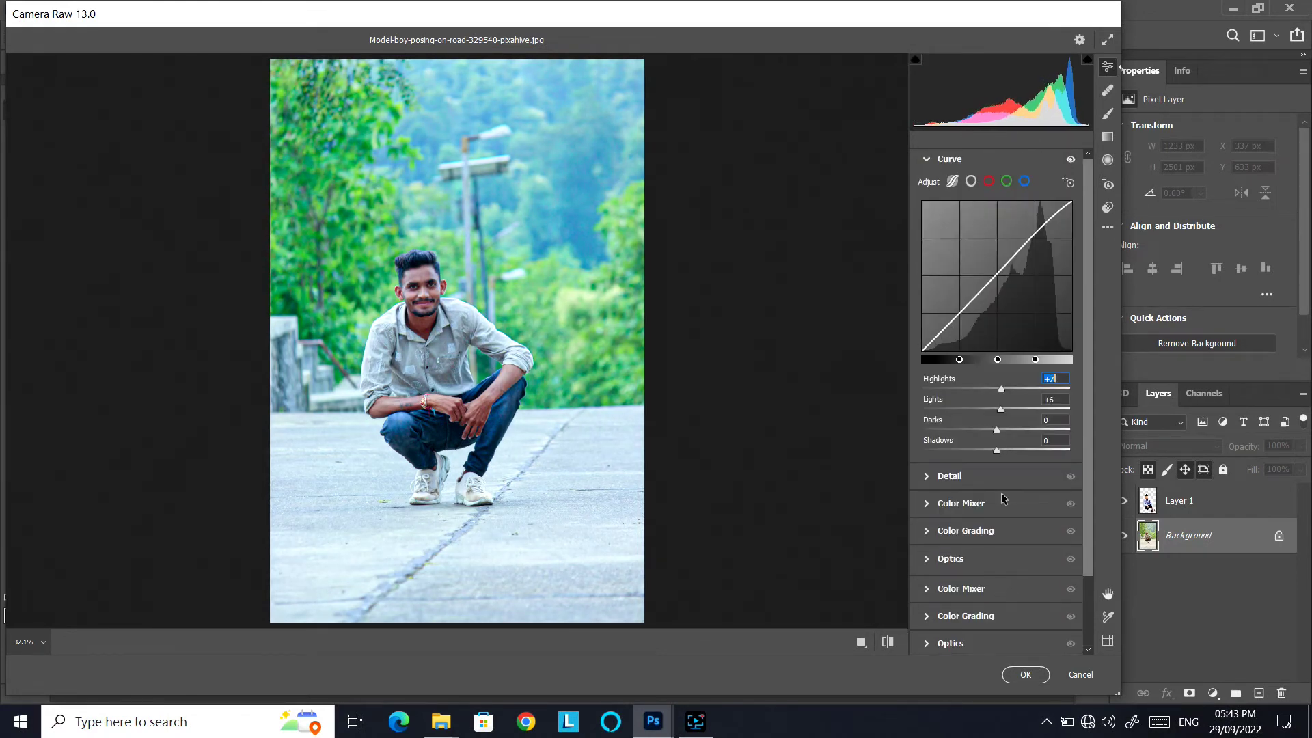
Shift the background's colour mixer hues: Reds -24, Oranges +7, Yellows +7, Greens -32, Aquas -16, Blues -34, Purples +36, Magentas +11
{"action": "left_click", "coordinate": [948, 479]}
{"action": "left_click", "coordinate": [929, 417]}
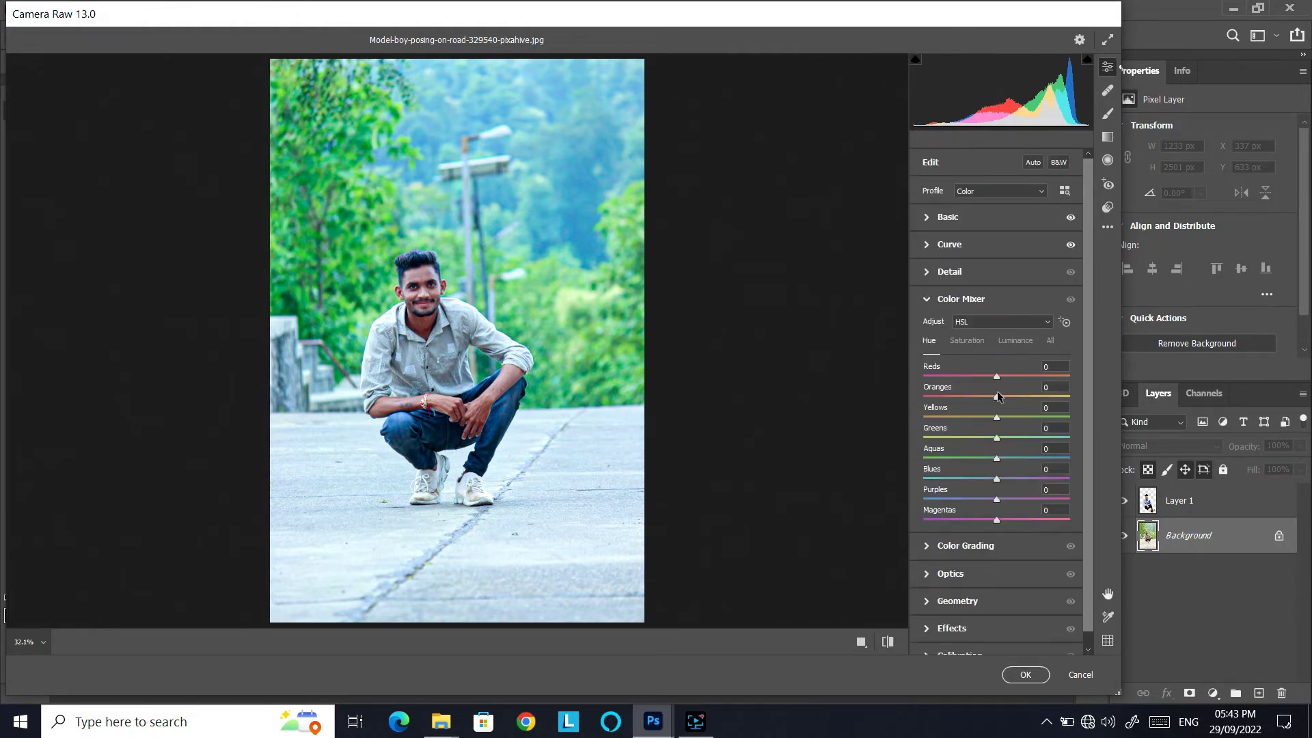
{"action": "left_click_drag", "start_coordinate": [998, 406], "coordinate": [985, 460]}
{"action": "left_click_drag", "start_coordinate": [997, 519], "coordinate": [1005, 520]}
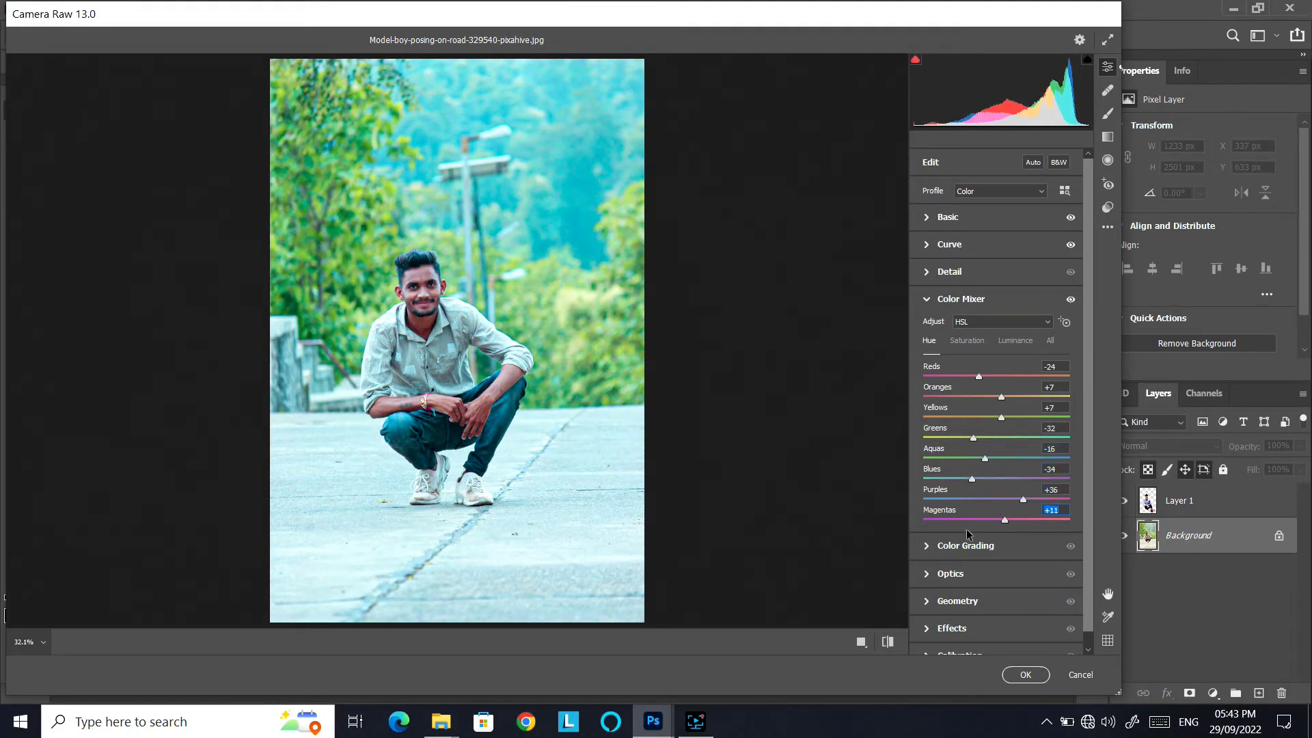
Tint the background's midtones with colour grading hue 256 and saturation 18, and add a slight dark vignette
{"action": "left_click", "coordinate": [931, 545]}
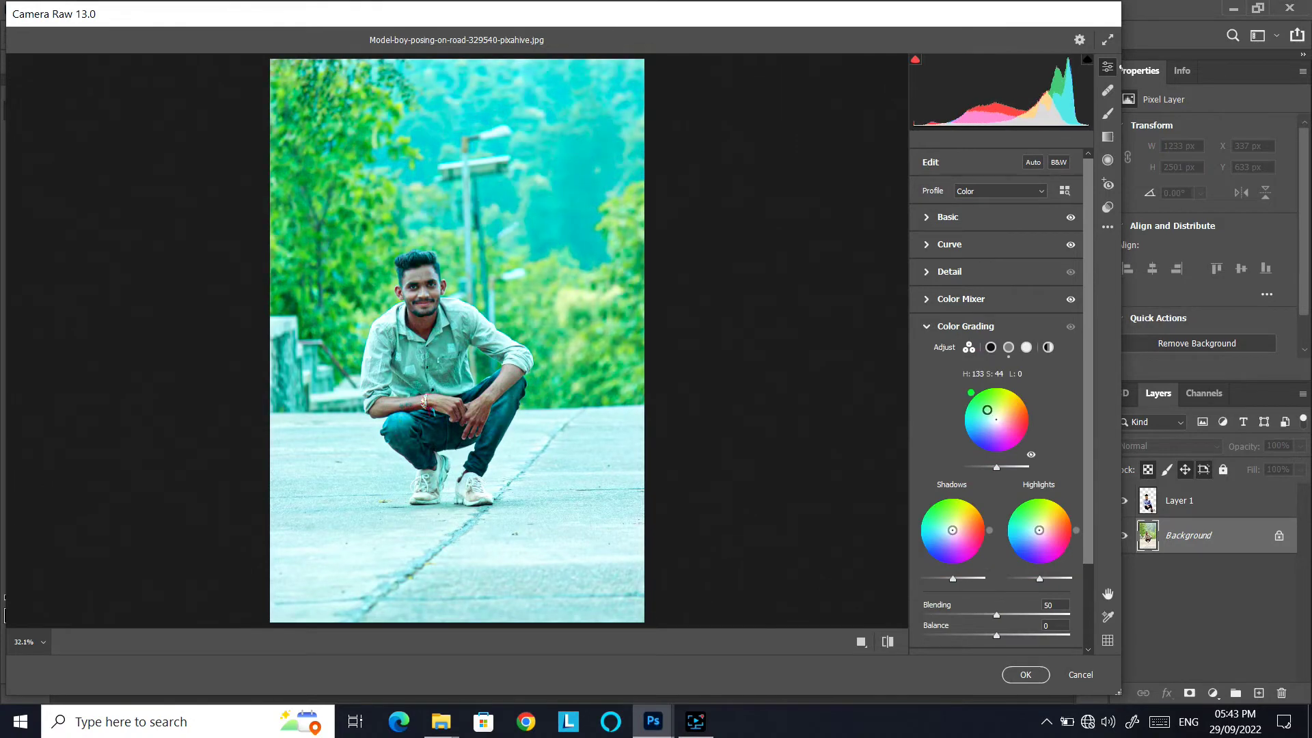
{"action": "left_click_drag", "start_coordinate": [995, 421], "coordinate": [995, 427]}
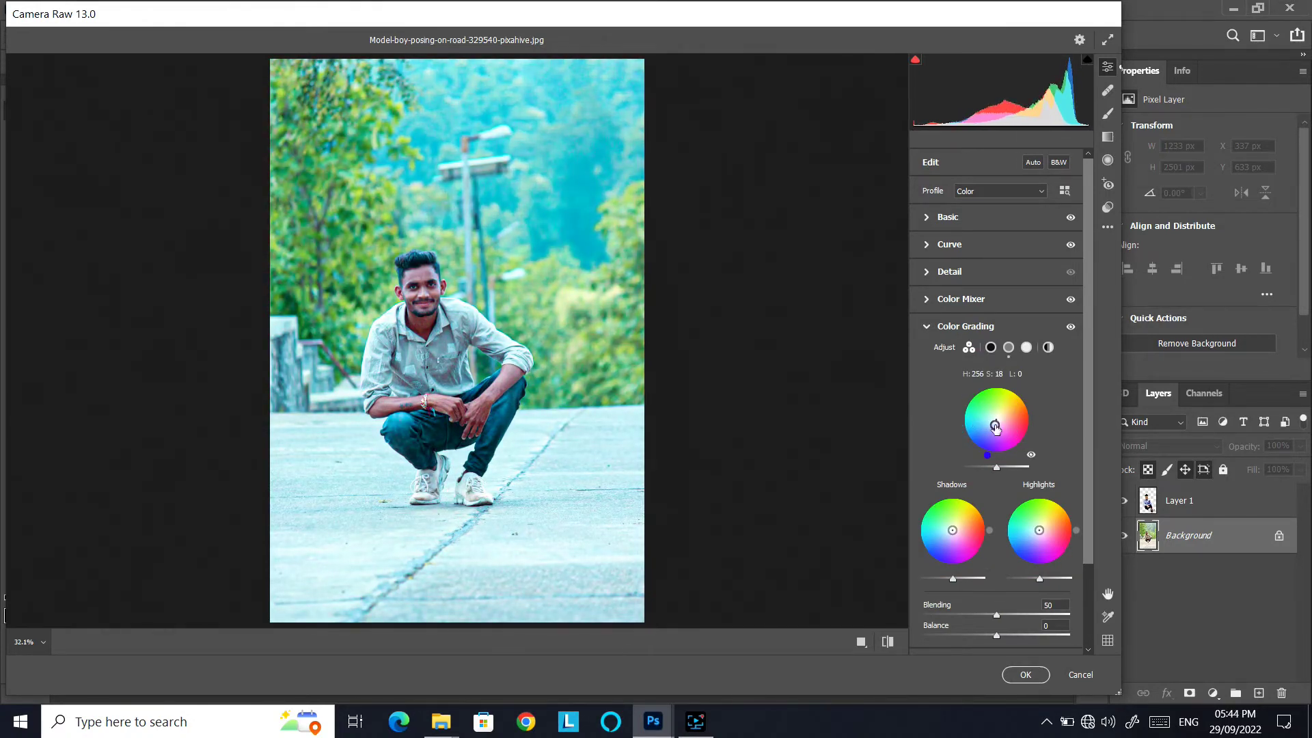
{"action": "scroll", "coordinate": [1007, 487], "scroll_direction": "down", "scroll_amount": 2}
{"action": "left_click", "coordinate": [928, 554]}
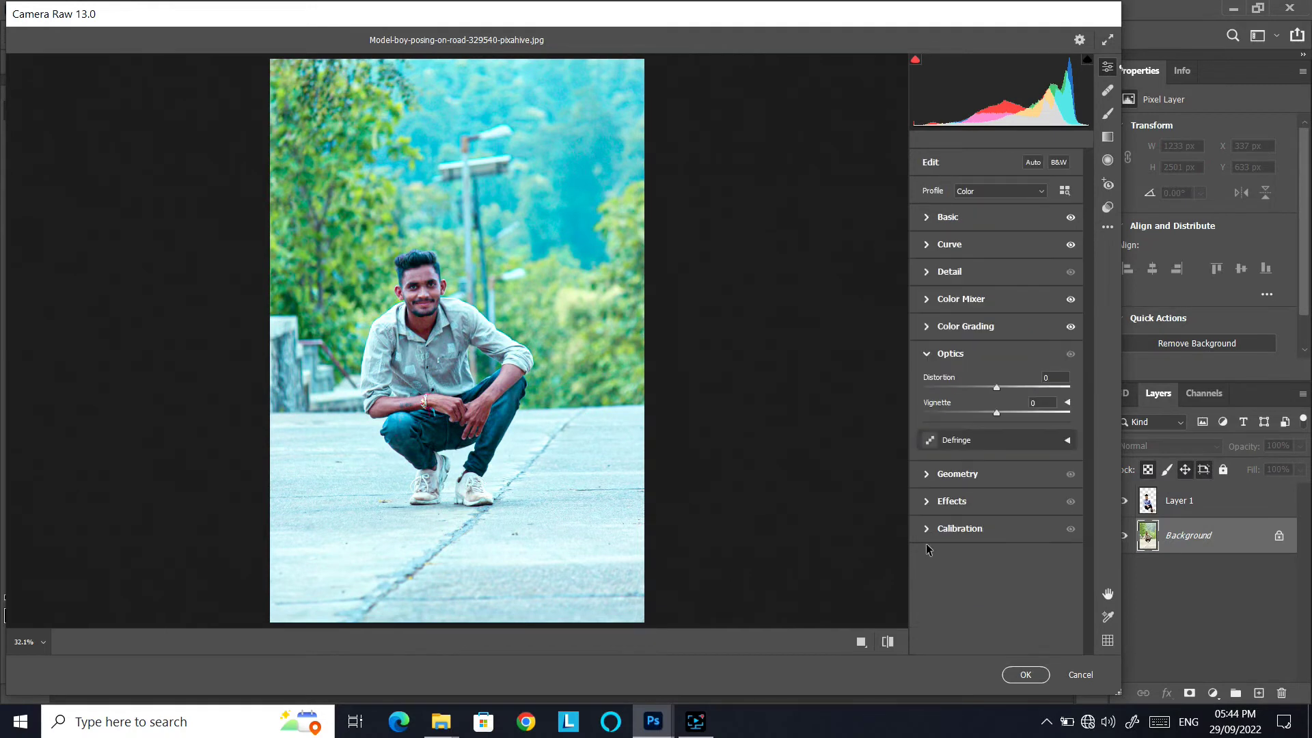
{"action": "left_click", "coordinate": [930, 477]}
{"action": "left_click", "coordinate": [931, 492]}
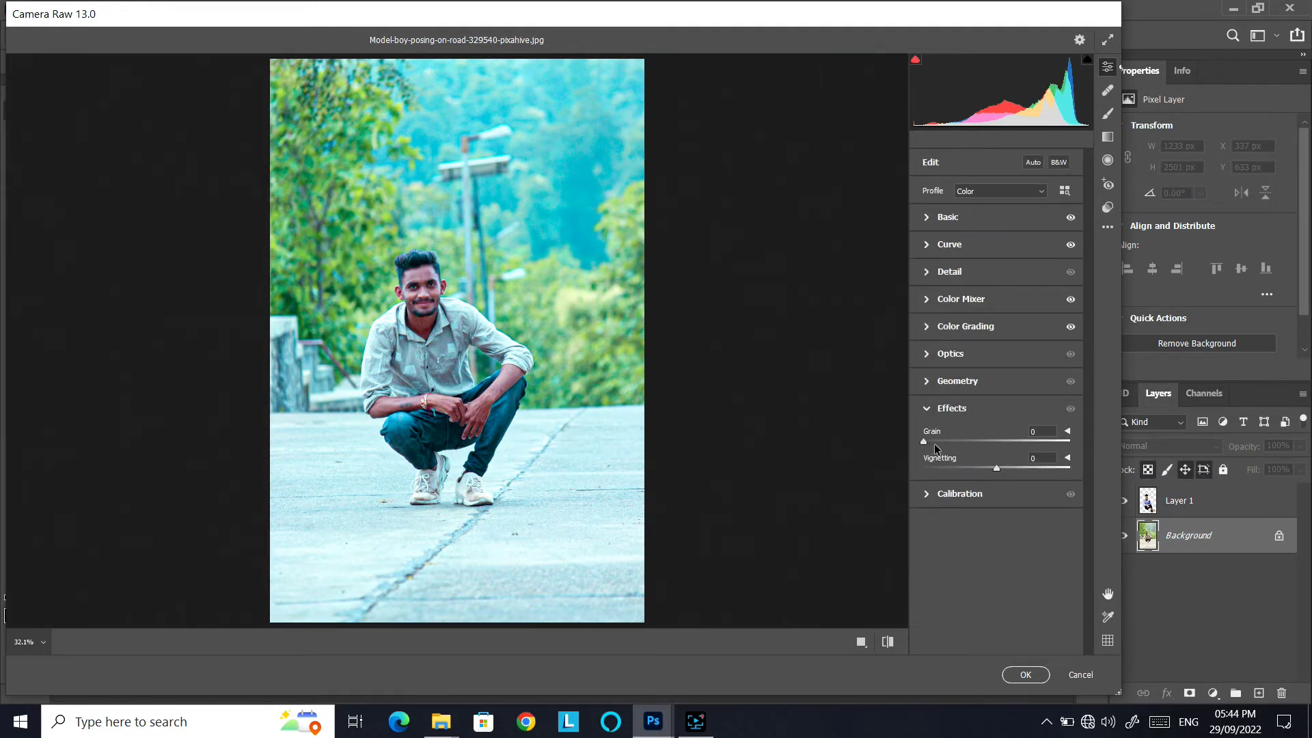
{"action": "mouse_move", "coordinate": [997, 469]}
{"action": "left_mouse_down"}
{"action": "mouse_move", "coordinate": [1020, 473]}
{"action": "mouse_move", "coordinate": [981, 469]}
{"action": "left_mouse_up"}
Calibrate the background's Green Primary to Hue +44 and Saturation +6, and apply the Camera Raw Filter
{"action": "left_click", "coordinate": [929, 495]}
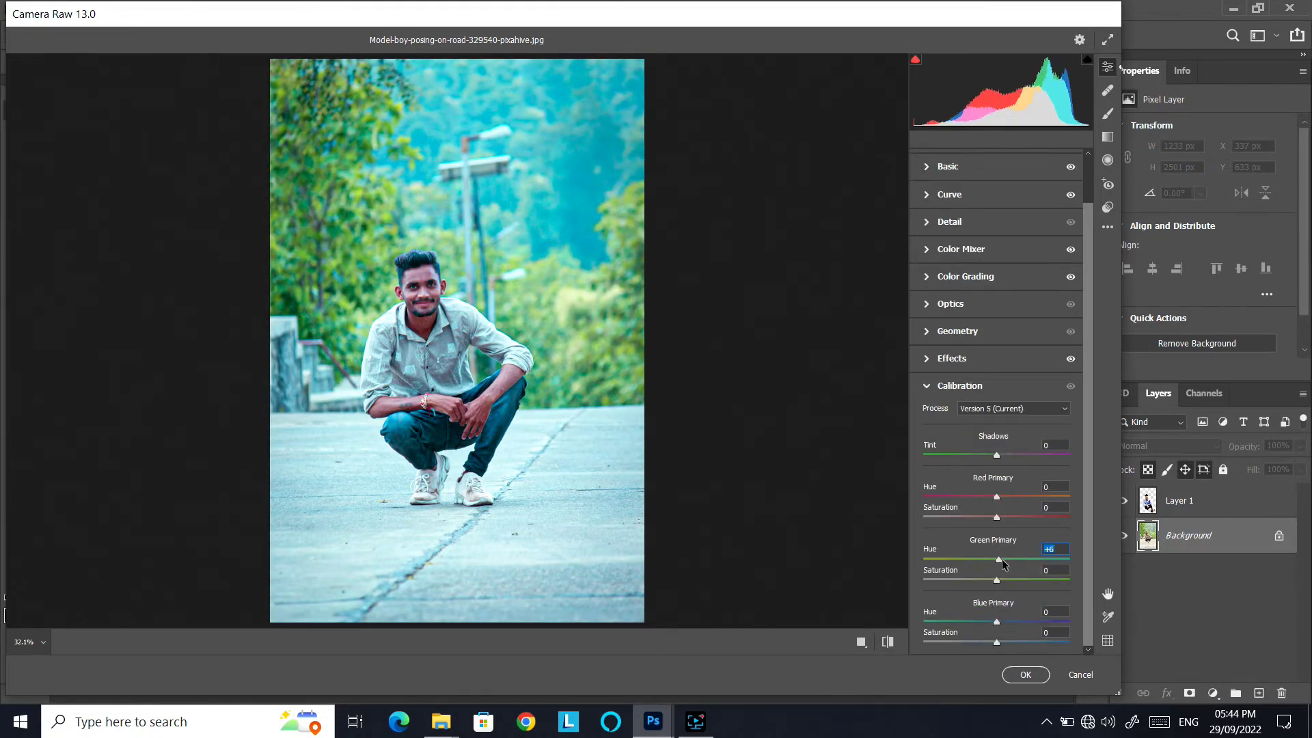
{"action": "mouse_move", "coordinate": [1002, 562]}
{"action": "left_mouse_down"}
{"action": "mouse_move", "coordinate": [1028, 557]}
{"action": "mouse_move", "coordinate": [990, 580]}
{"action": "mouse_move", "coordinate": [956, 575]}
{"action": "mouse_move", "coordinate": [1001, 580]}
{"action": "left_mouse_up"}
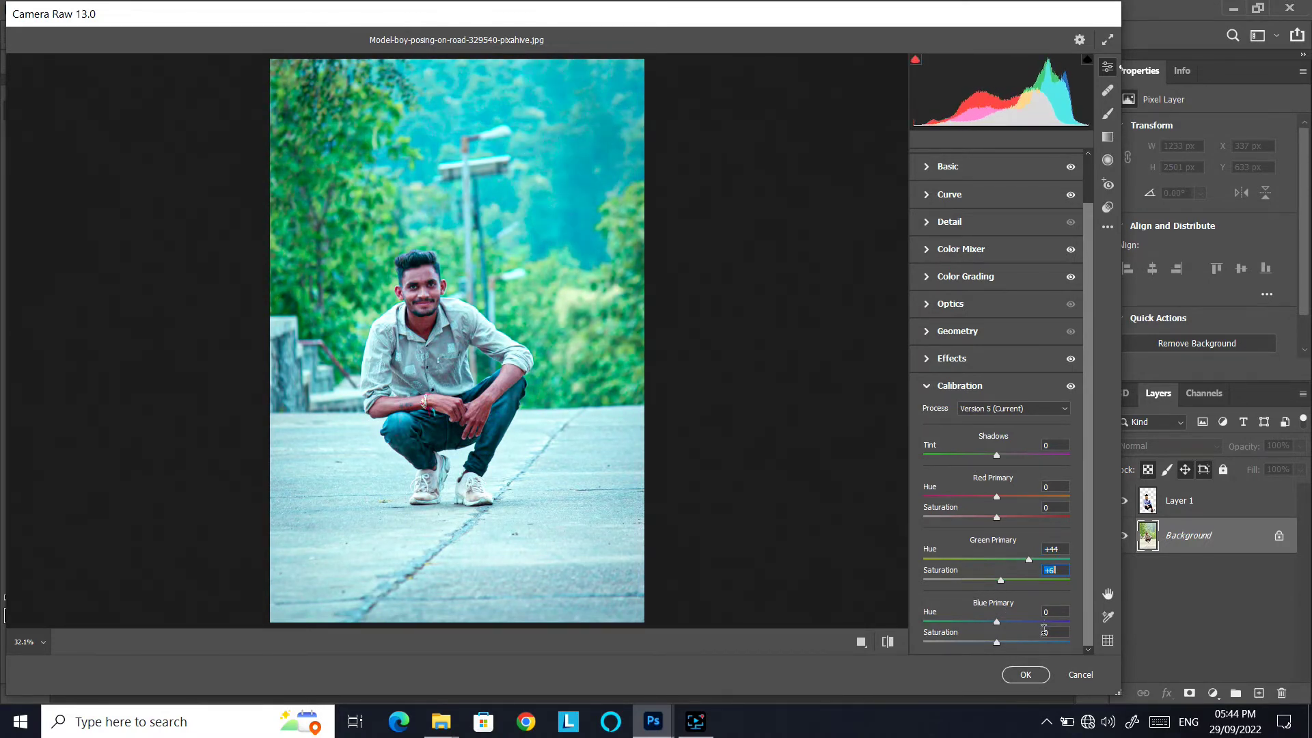
{"action": "left_click", "coordinate": [1026, 675]}
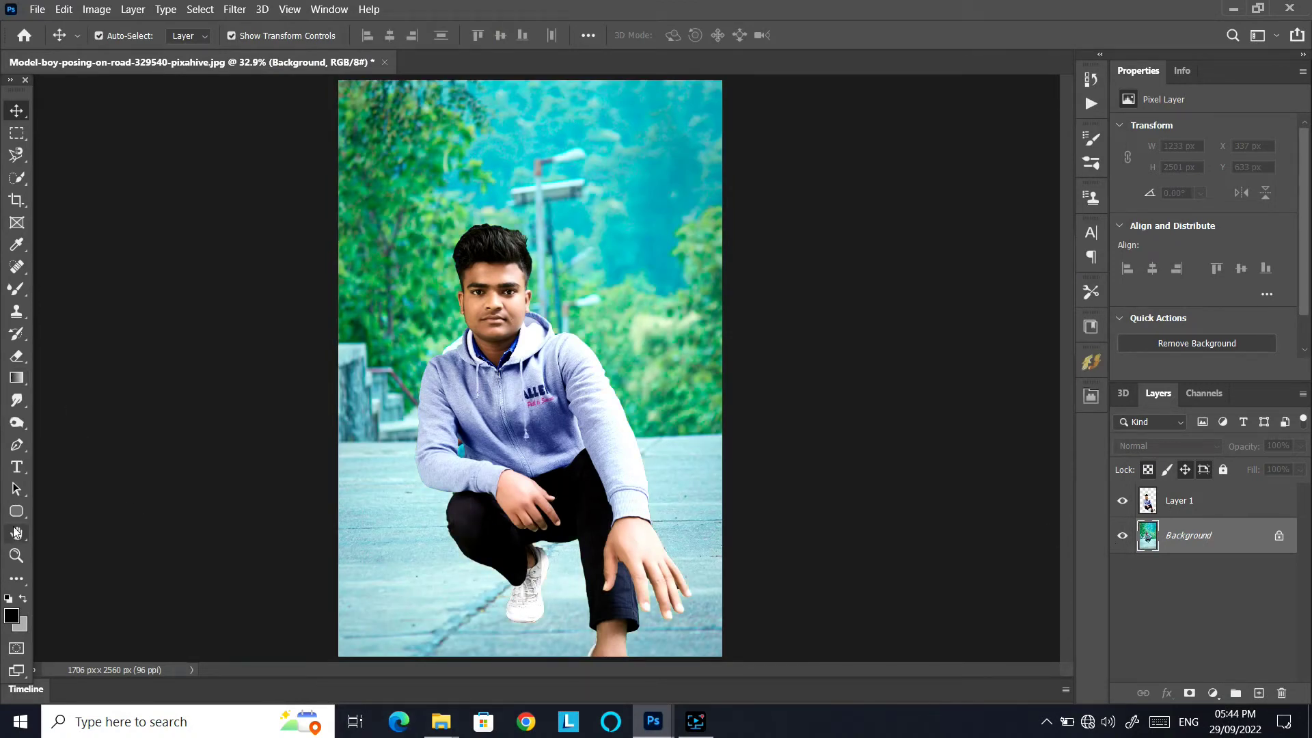
Darken the road around the man on the Background layer with a 1400 px Burn tool at 100% Midtones exposure
{"action": "left_click", "coordinate": [16, 423]}
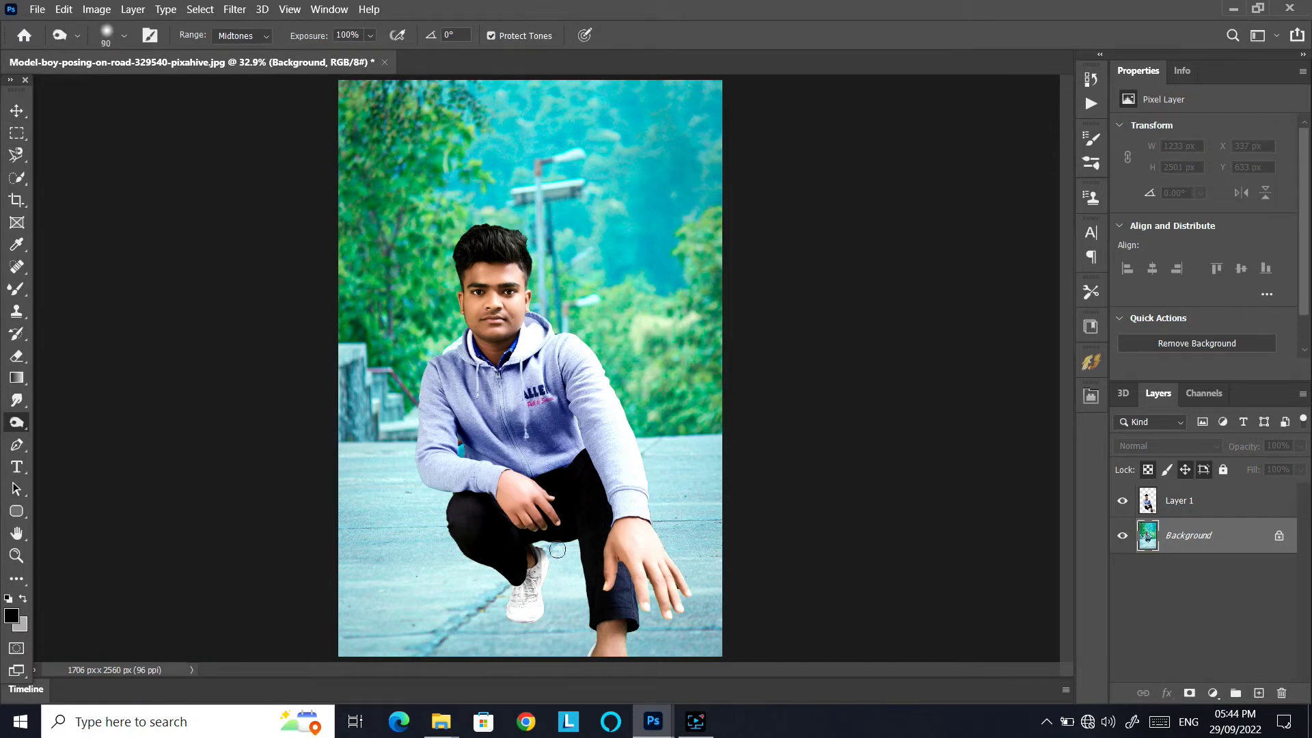
{"action": "key", "text": "bracketright"}
{"action": "key", "text": "bracketright"}
{"action": "key", "text": "bracketright"}
{"action": "key", "text": "bracketright"}
{"action": "key", "text": "bracketright"}
{"action": "key", "text": "bracketright"}
{"action": "key", "text": "bracketright"}
{"action": "key", "text": "bracketright"}
{"action": "key", "text": "bracketright"}
{"action": "key", "text": "bracketright"}
{"action": "key", "text": "bracketright"}
{"action": "key", "text": "bracketright"}
{"action": "key", "text": "bracketright"}
{"action": "key", "text": "bracketright"}
{"action": "key", "text": "bracketright"}
{"action": "key", "text": "bracketright"}
{"action": "key", "text": "bracketright"}
{"action": "key", "text": "bracketright"}
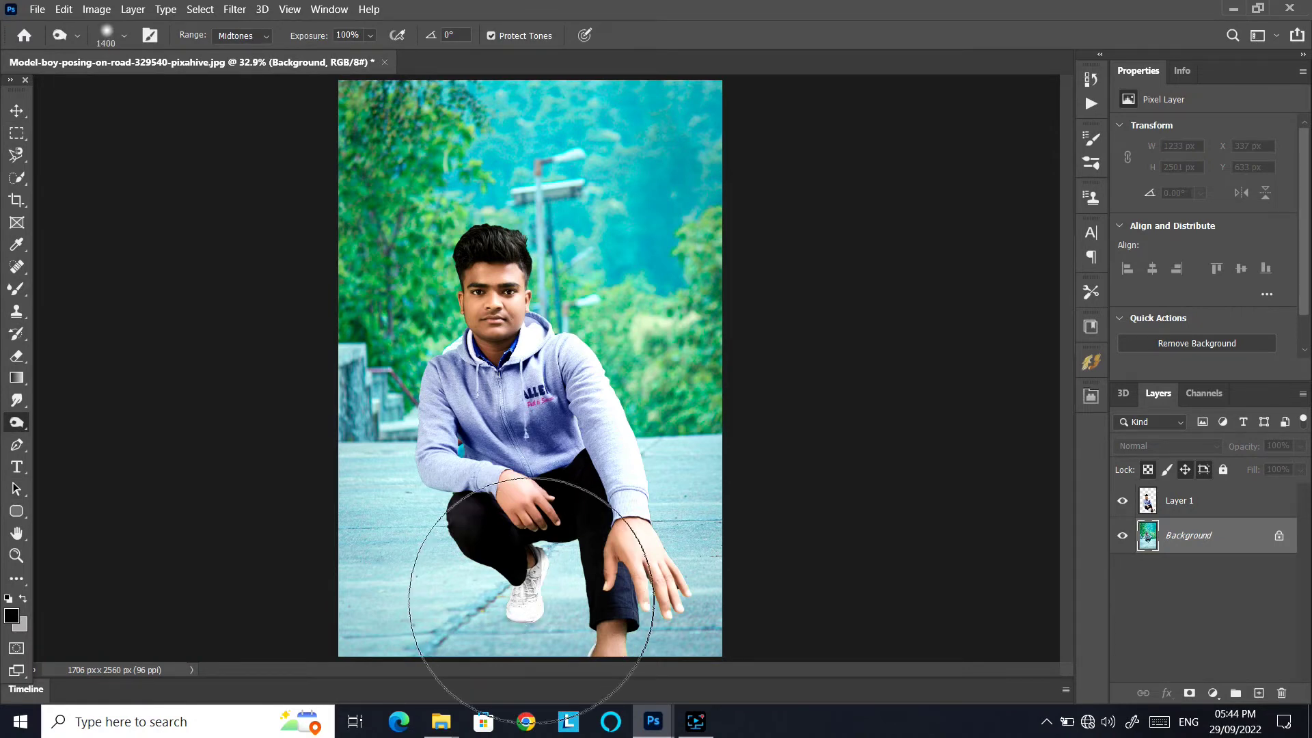
{"action": "mouse_move", "coordinate": [420, 603]}
{"action": "left_mouse_down"}
{"action": "mouse_move", "coordinate": [596, 553]}
{"action": "mouse_move", "coordinate": [622, 499]}
{"action": "left_mouse_up"}
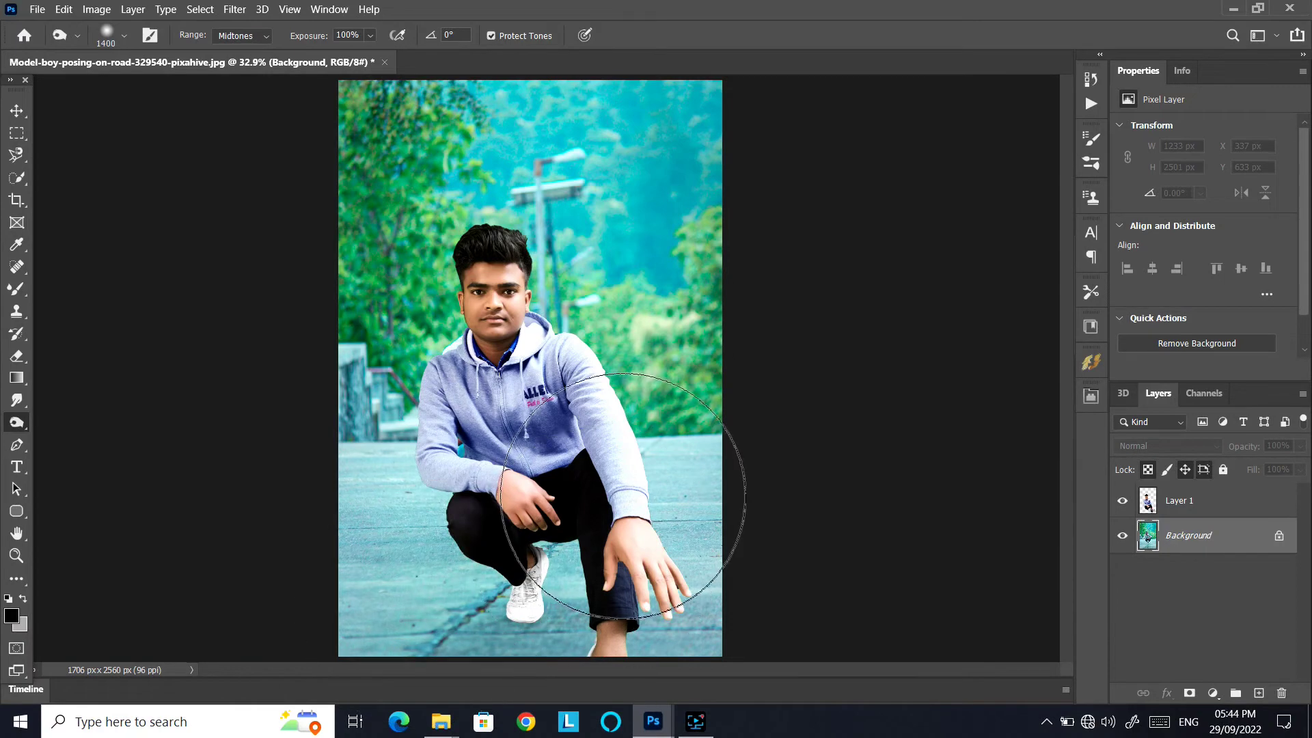
Burn a contact shadow on the road beneath the man's white shoe with a brush of about 300 px
{"action": "key", "text": "bracketleft"}
{"action": "key", "text": "bracketleft"}
{"action": "key", "text": "bracketleft"}
{"action": "key", "text": "bracketleft"}
{"action": "key", "text": "bracketleft"}
{"action": "key", "text": "bracketleft"}
{"action": "key", "text": "bracketleft"}
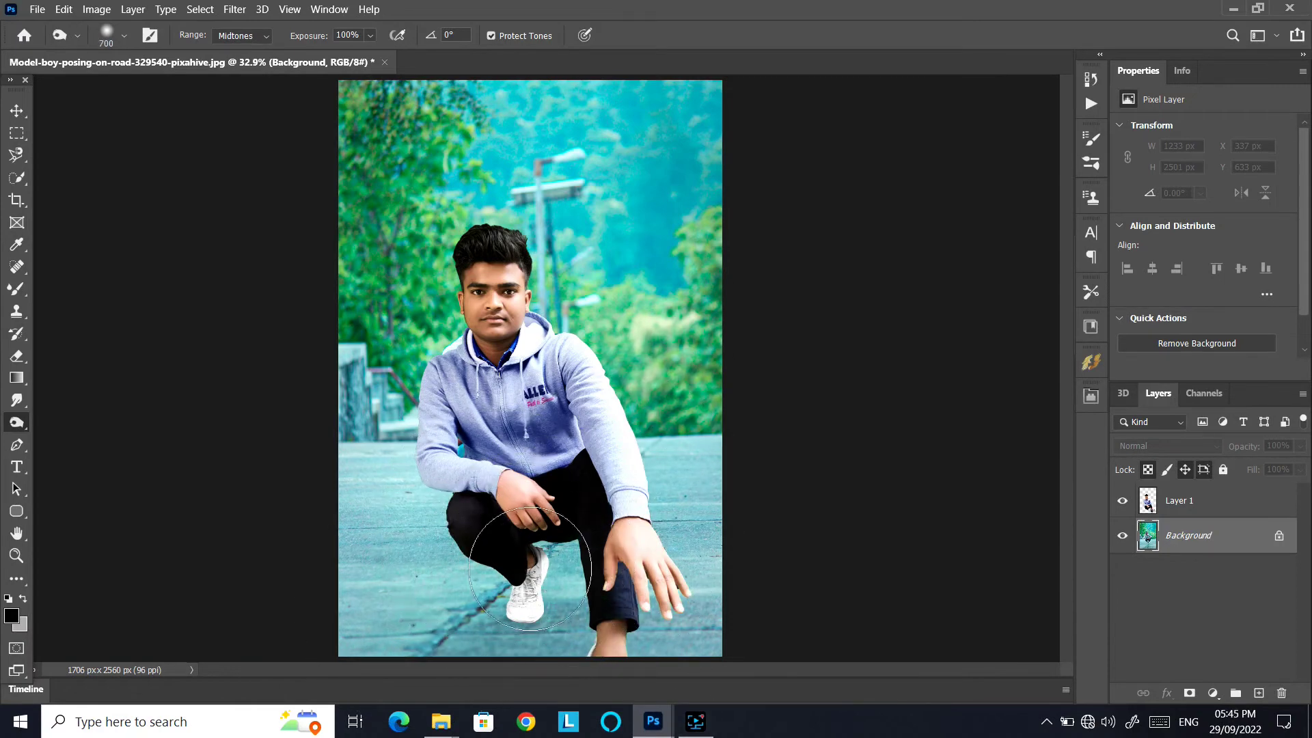
{"action": "scroll", "coordinate": [539, 567], "scroll_direction": "up", "scroll_amount": 1}
{"action": "scroll", "coordinate": [539, 568], "scroll_direction": "up", "scroll_amount": 2}
{"action": "scroll", "coordinate": [574, 540], "scroll_direction": "down", "scroll_amount": 1}
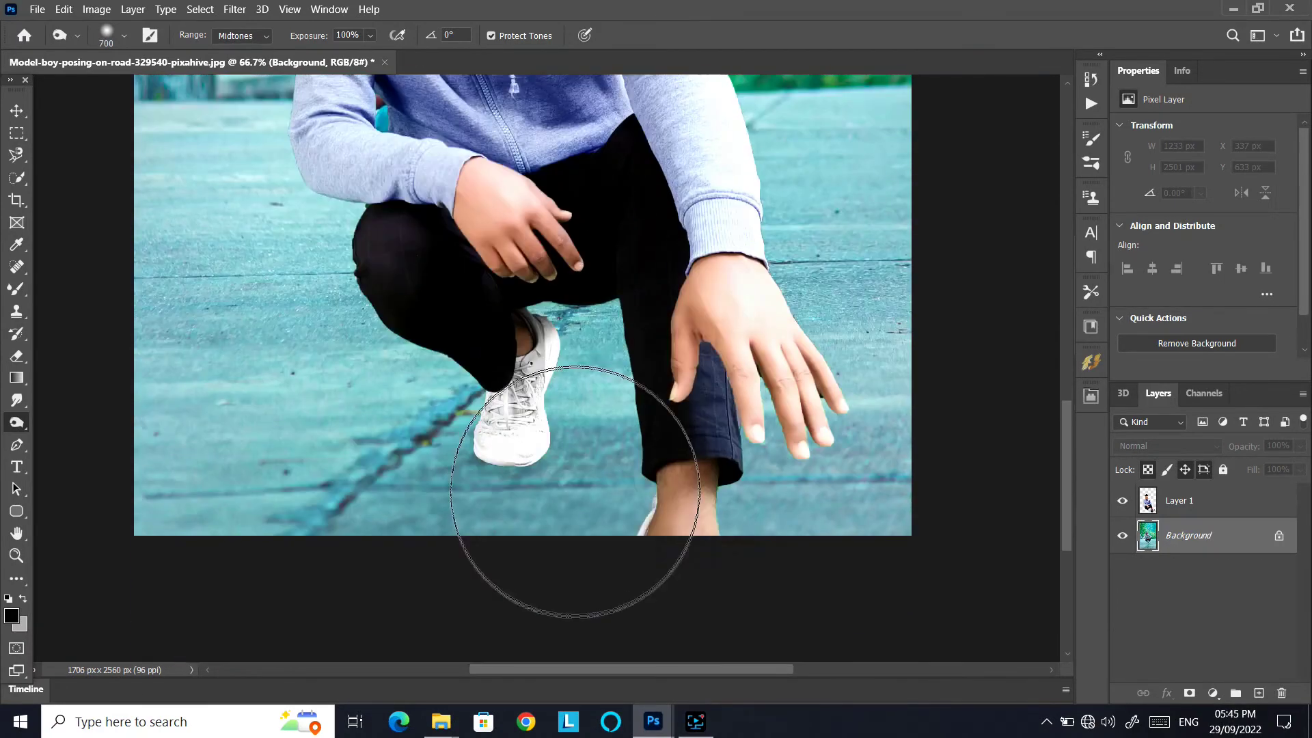
{"action": "key", "text": "bracketleft"}
{"action": "key", "text": "bracketleft"}
{"action": "key", "text": "bracketleft"}
{"action": "key", "text": "bracketleft"}
{"action": "key", "text": "bracketleft"}
{"action": "key", "text": "bracketleft"}
{"action": "key", "text": "bracketleft"}
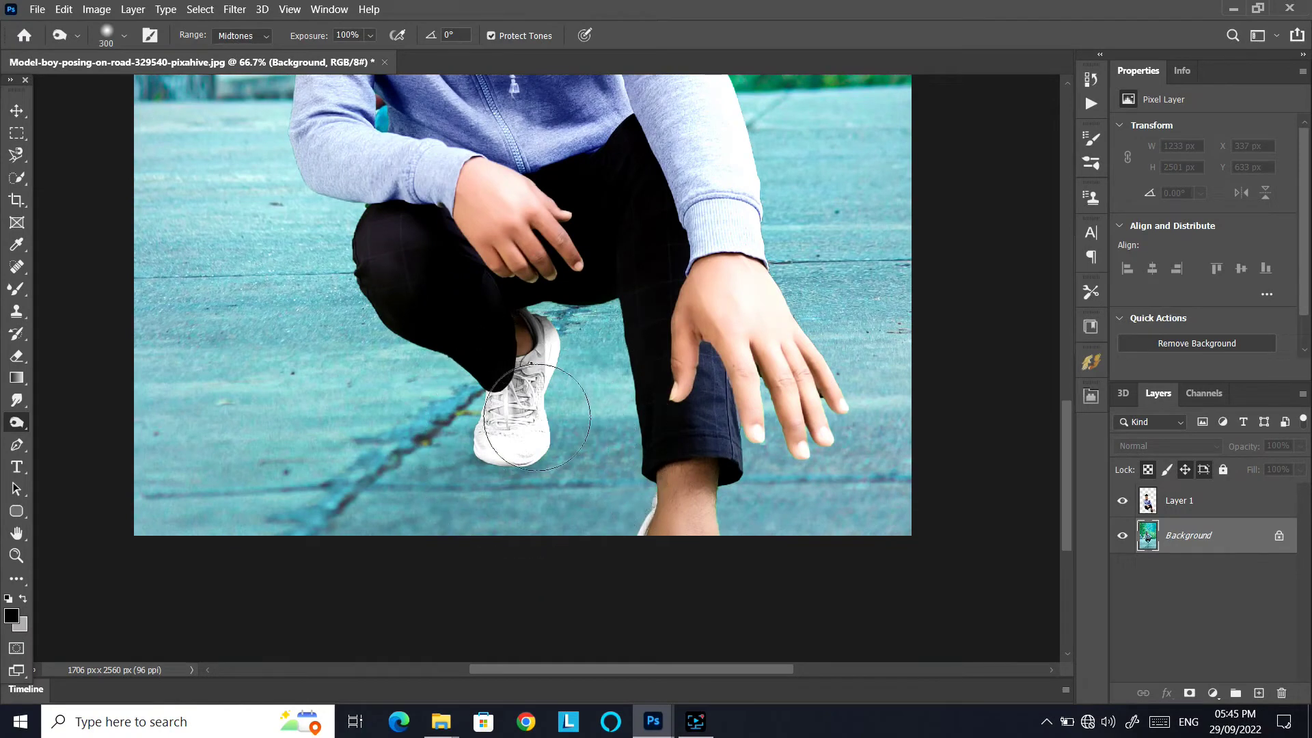
{"action": "mouse_move", "coordinate": [515, 467]}
{"action": "left_mouse_down"}
{"action": "mouse_move", "coordinate": [492, 453]}
{"action": "mouse_move", "coordinate": [494, 373]}
{"action": "mouse_move", "coordinate": [522, 436]}
{"action": "left_mouse_up"}
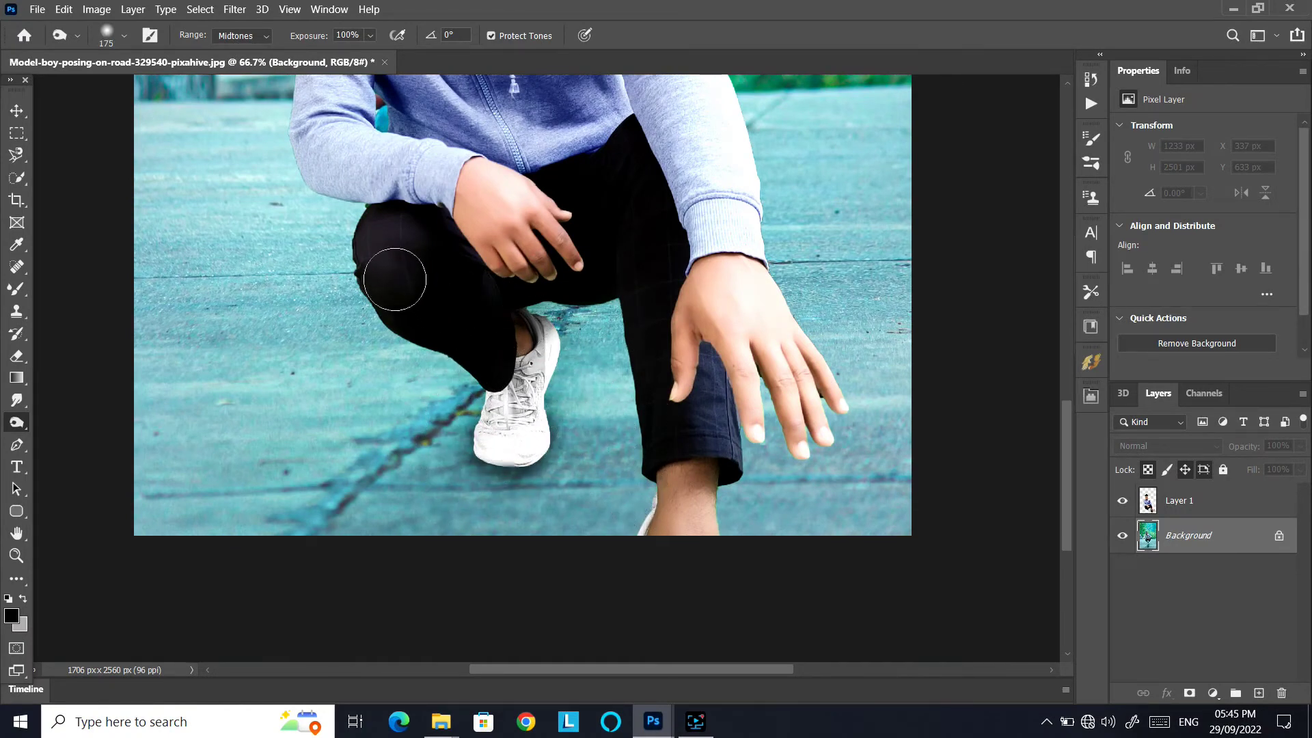
Burn the road beneath the man's thigh, between the white shoe and the front leg, with a 175 px brush
{"action": "mouse_move", "coordinate": [560, 332]}
{"action": "left_mouse_down"}
{"action": "mouse_move", "coordinate": [561, 372]}
{"action": "mouse_move", "coordinate": [624, 264]}
{"action": "left_mouse_up"}
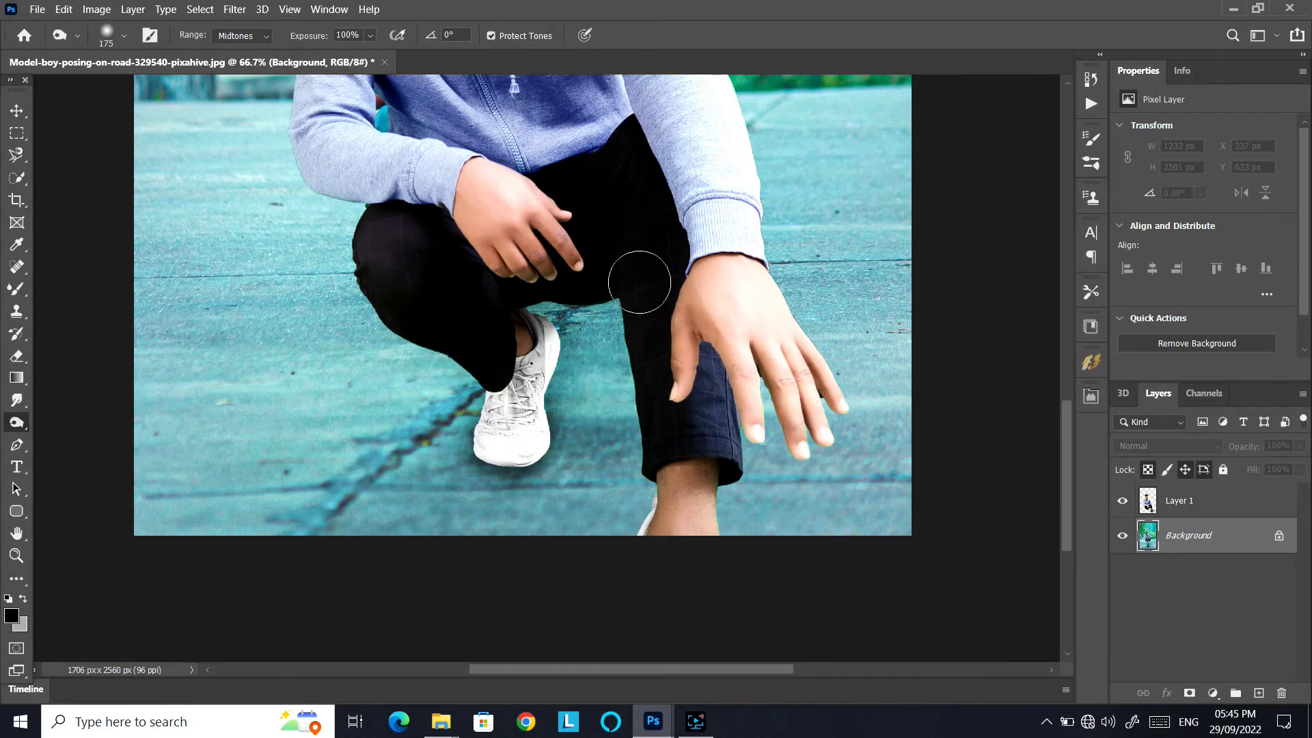
{"action": "key", "text": "Delete"}
{"action": "key", "text": "ctrl+z"}
Enlarge the Burn brush to 500 px and darken the road around the man's front leg and outstretched hand
{"action": "key", "text": "bracketright"}
{"action": "key", "text": "bracketright"}
{"action": "key", "text": "bracketright"}
{"action": "key", "text": "bracketright"}
{"action": "key", "text": "bracketright"}
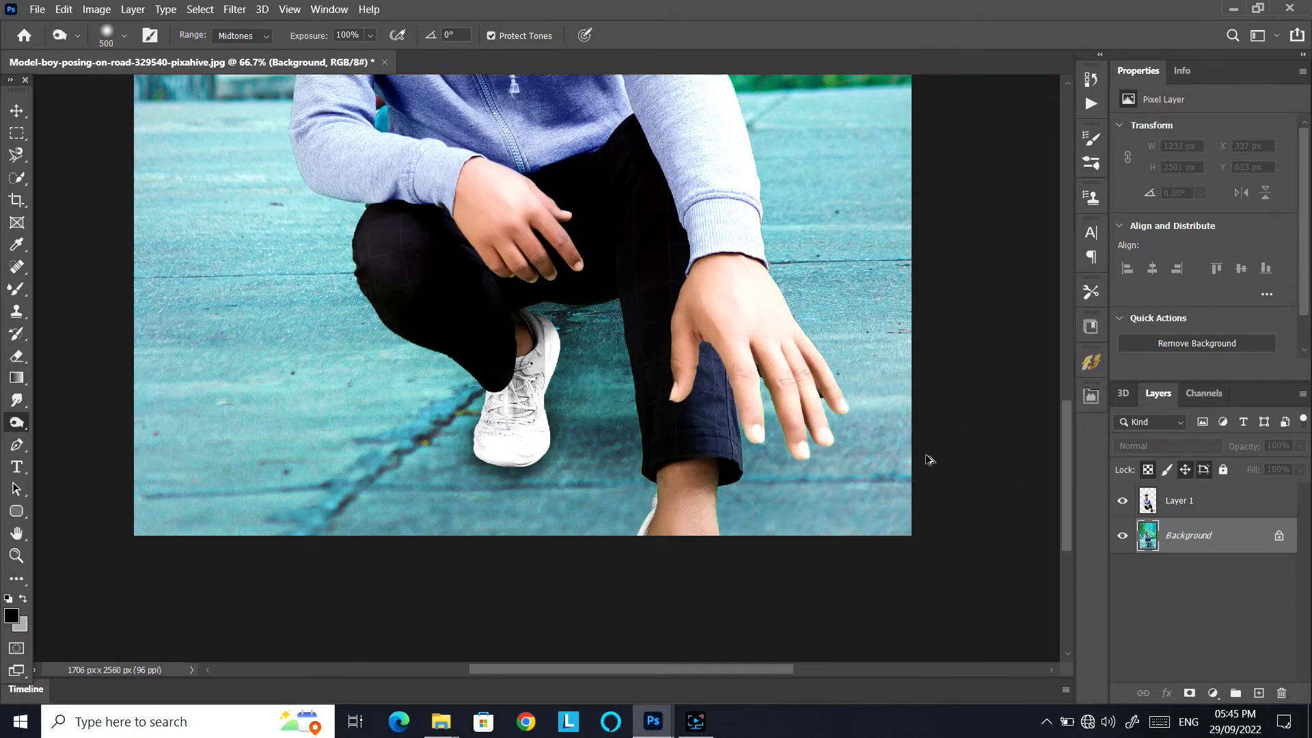
{"action": "key", "text": "ctrl+plus"}
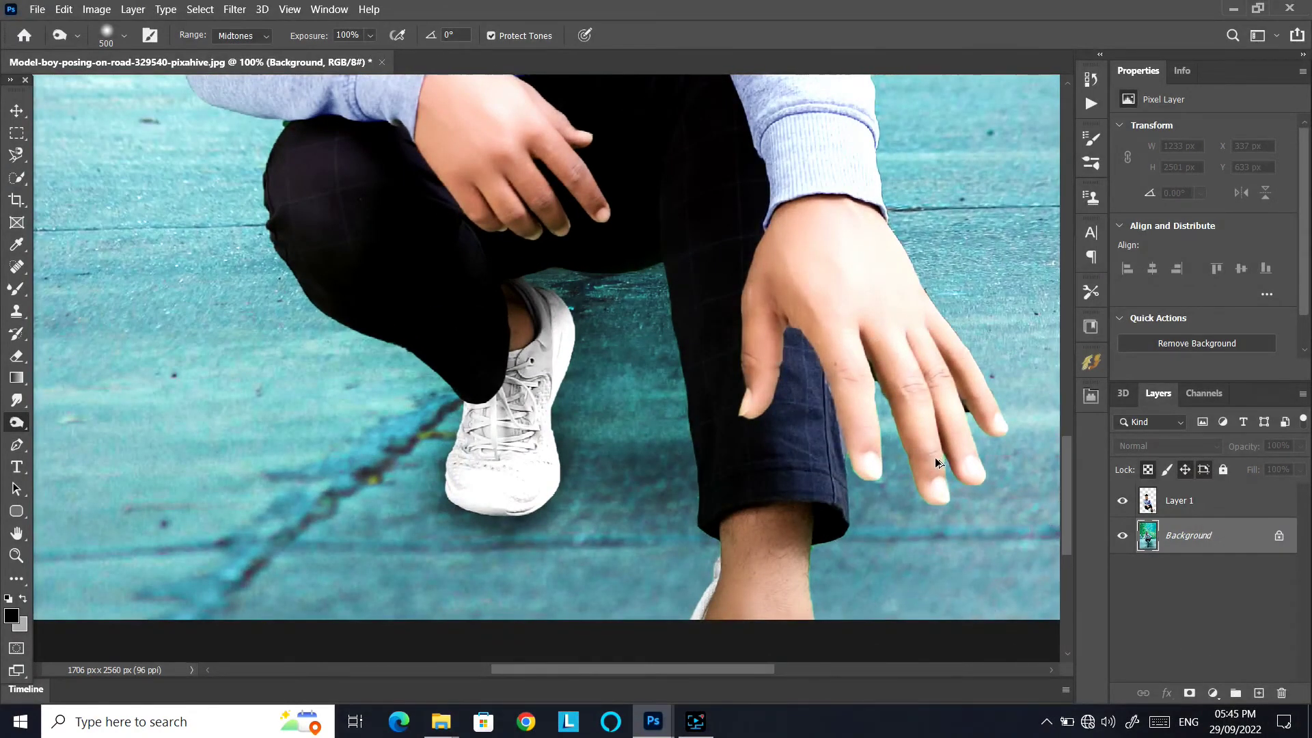
{"action": "key", "text": "ctrl+0"}
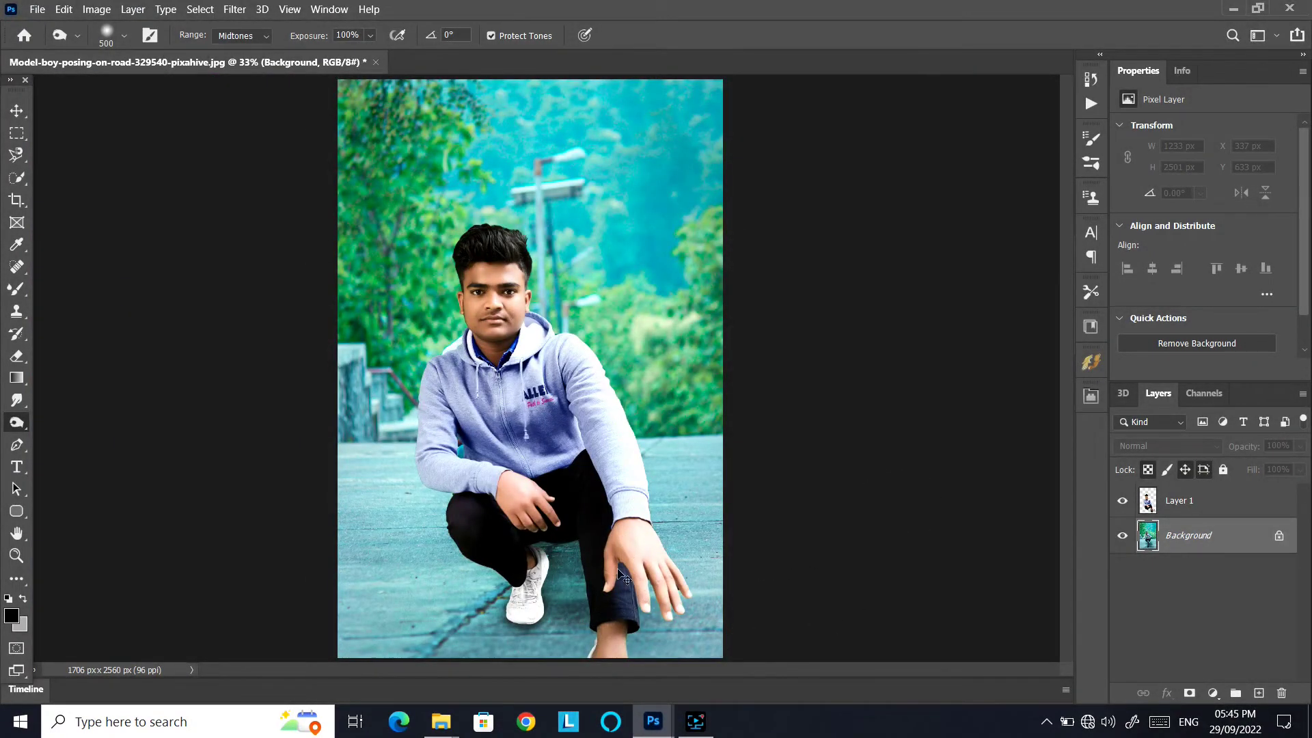
{"action": "key", "text": "ctrl+z"}
{"action": "left_click", "coordinate": [621, 637]}
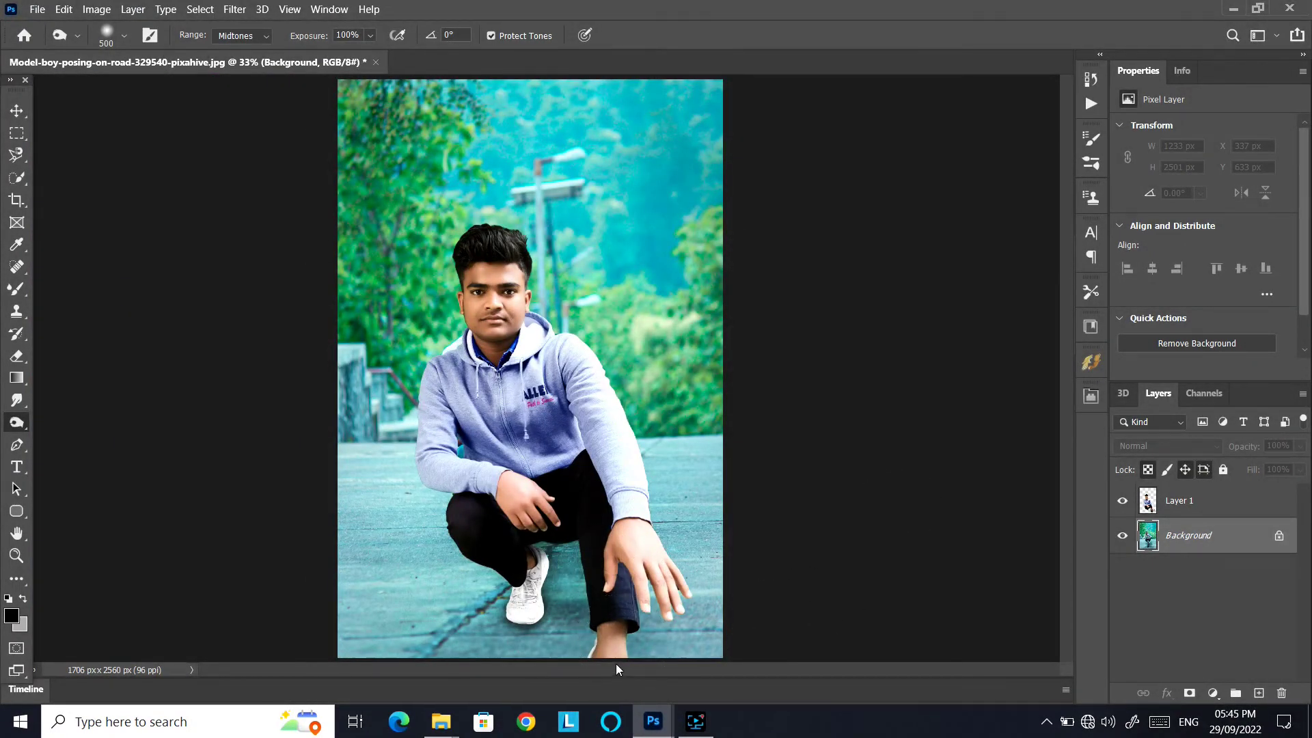
{"action": "left_click_drag", "start_coordinate": [637, 537], "coordinate": [649, 571]}
{"action": "left_click", "coordinate": [1164, 499]}
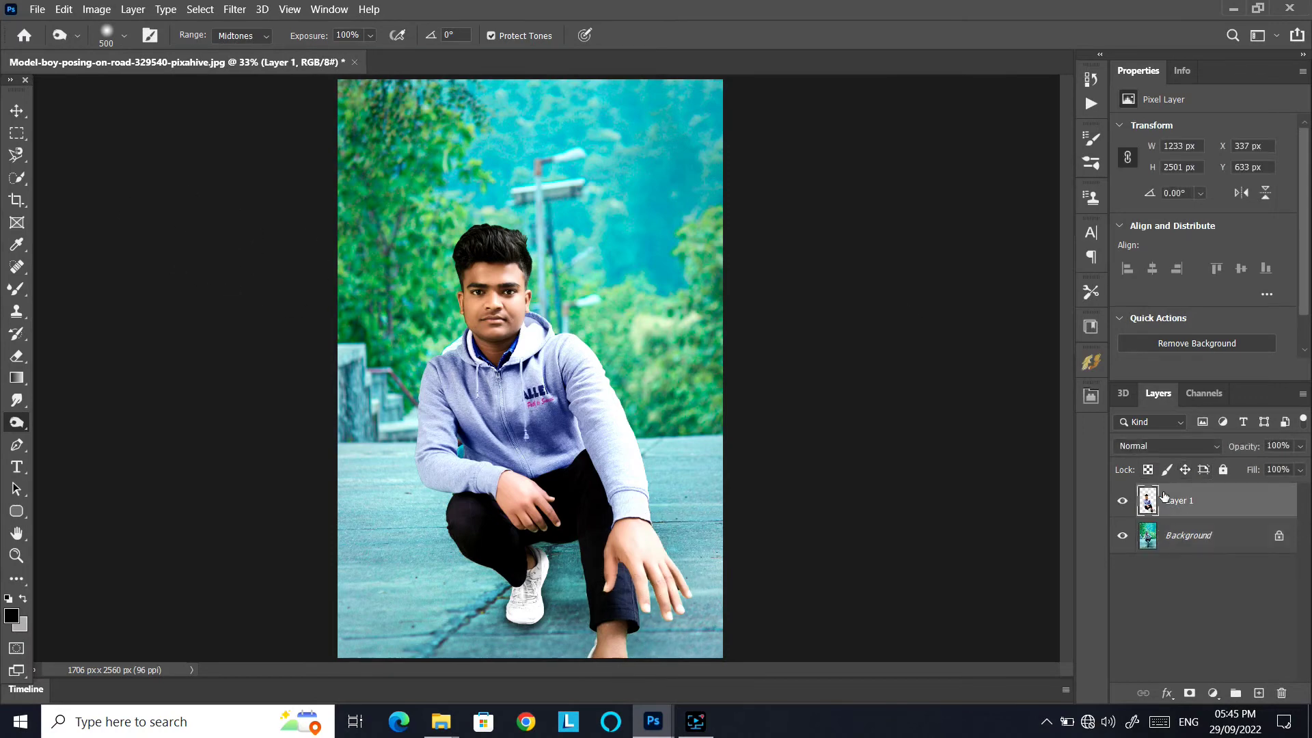
{"action": "left_click", "coordinate": [234, 9]}
{"action": "mouse_move", "coordinate": [299, 273]}
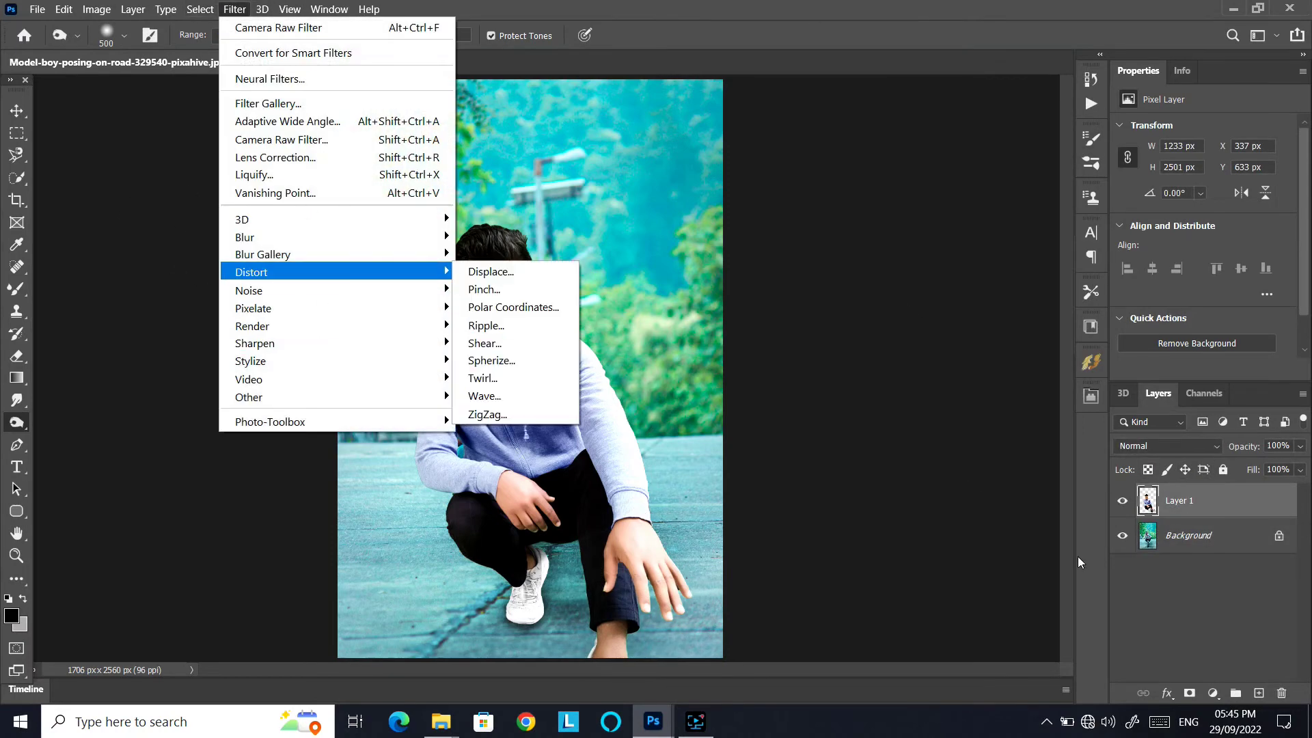
{"action": "left_click", "coordinate": [1213, 694]}
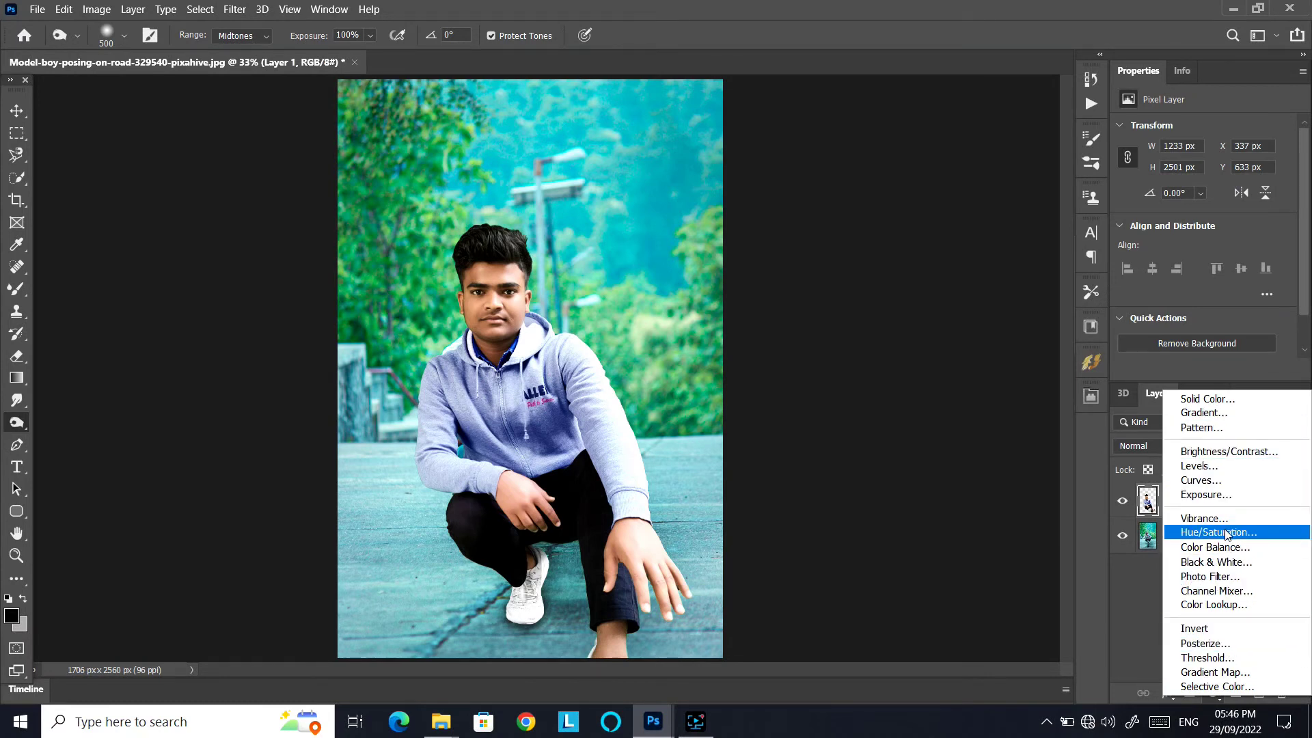
{"action": "left_click", "coordinate": [1142, 629]}
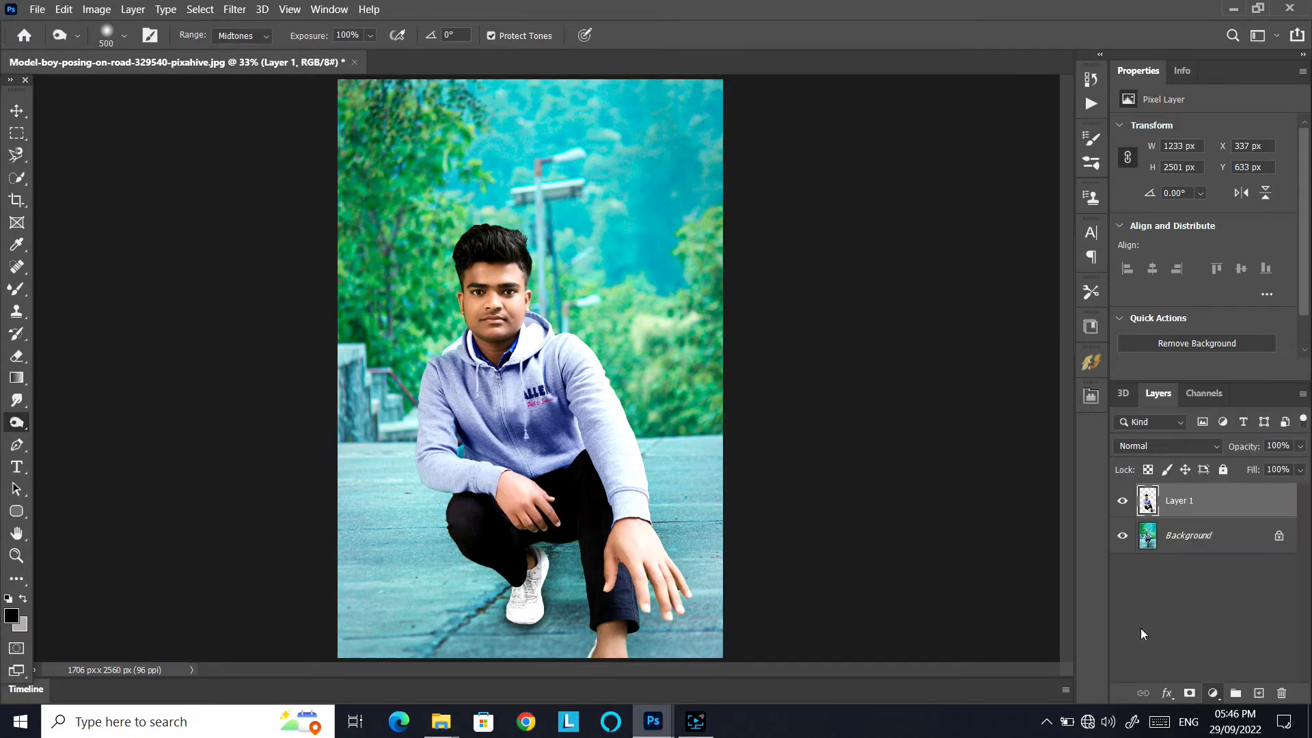
Try adding a Drop Shadow layer style to the man's cutout on Layer 1
{"action": "right_click", "coordinate": [1210, 502]}
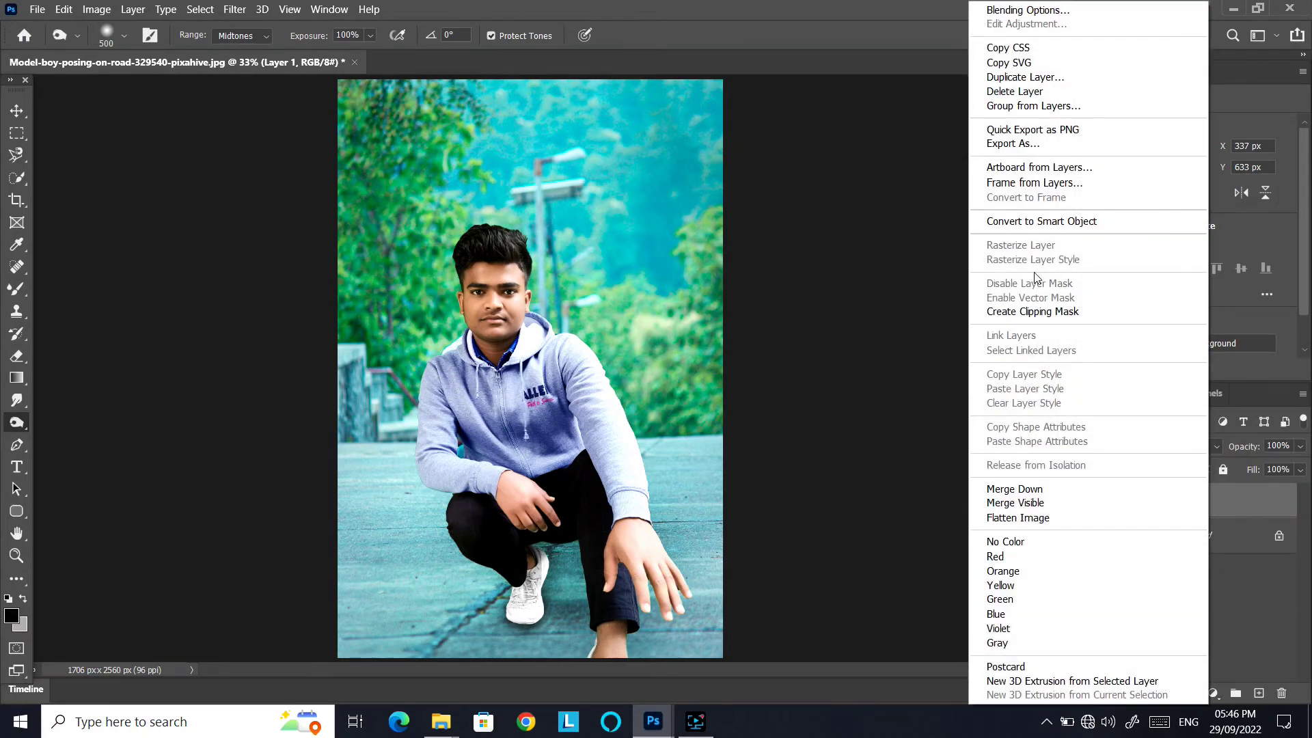
{"action": "left_click", "coordinate": [1028, 11]}
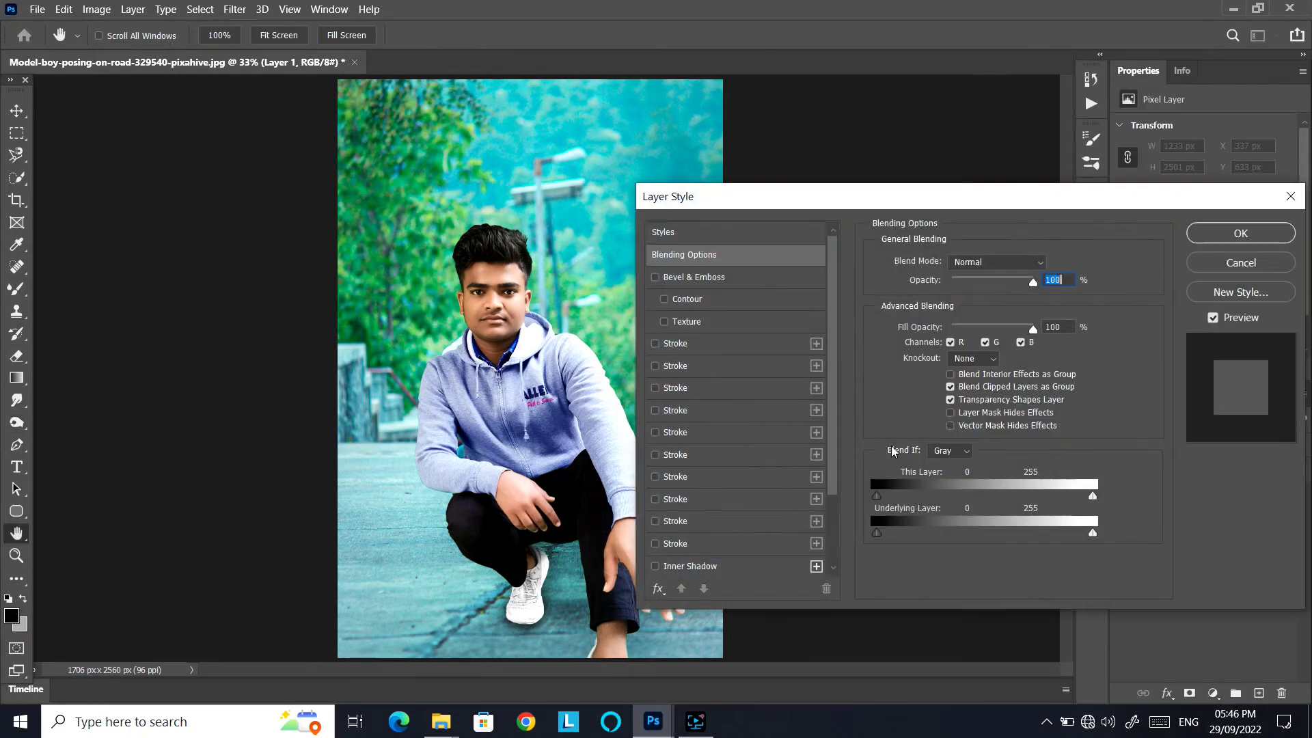
{"action": "scroll", "coordinate": [683, 430], "scroll_direction": "down", "scroll_amount": 4}
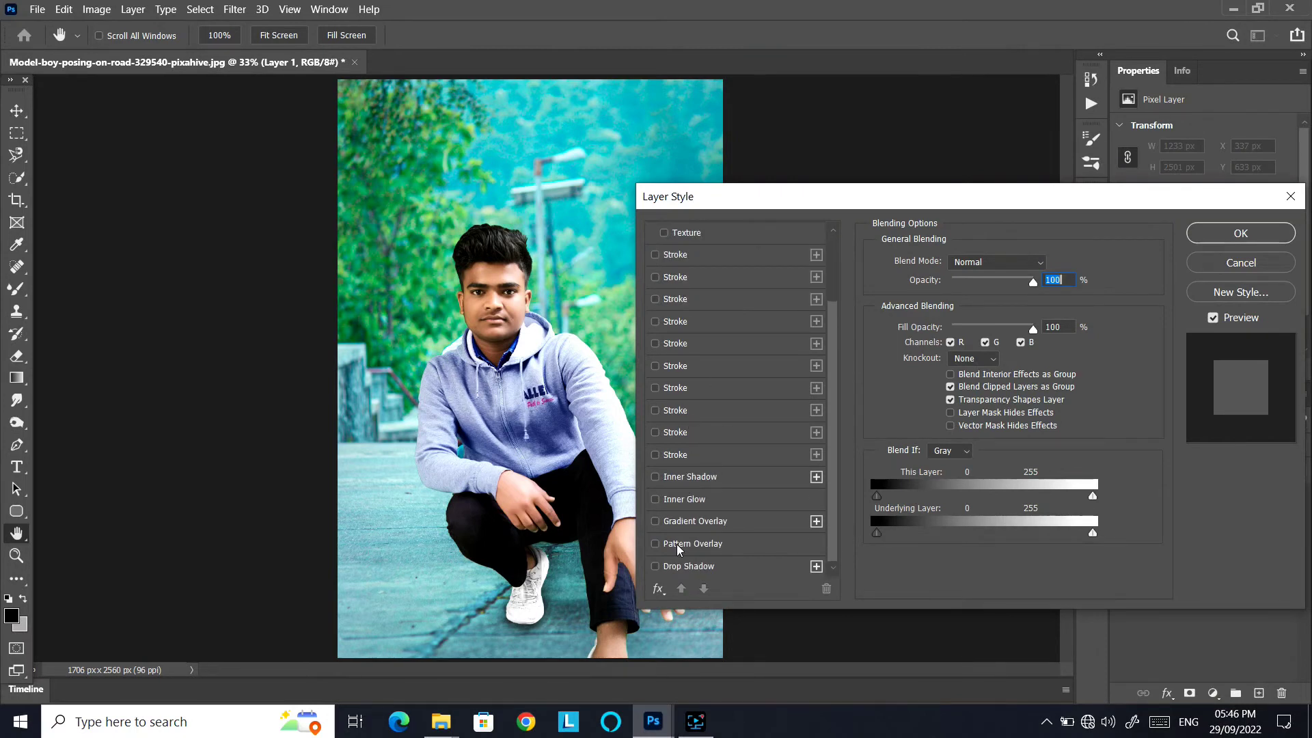
{"action": "left_click", "coordinate": [655, 566]}
{"action": "left_click_drag", "start_coordinate": [777, 205], "coordinate": [846, 161]}
{"action": "left_click", "coordinate": [821, 521]}
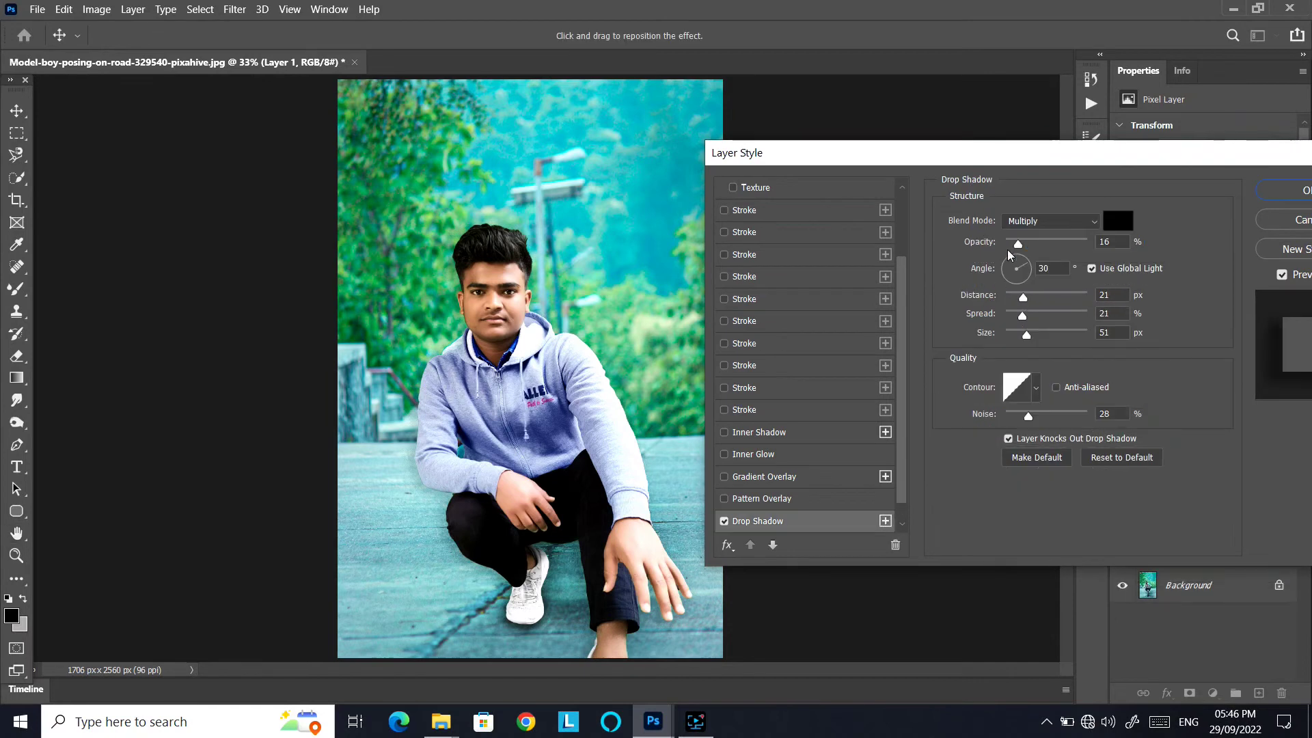
Try the drop shadow with angle 110°, distance 12852 px, spread 100%, size 4 px and noise 89%
{"action": "mouse_move", "coordinate": [1020, 243]}
{"action": "left_mouse_down"}
{"action": "mouse_move", "coordinate": [1047, 243]}
{"action": "mouse_move", "coordinate": [1011, 246]}
{"action": "mouse_move", "coordinate": [1022, 280]}
{"action": "mouse_move", "coordinate": [1004, 237]}
{"action": "left_mouse_up"}
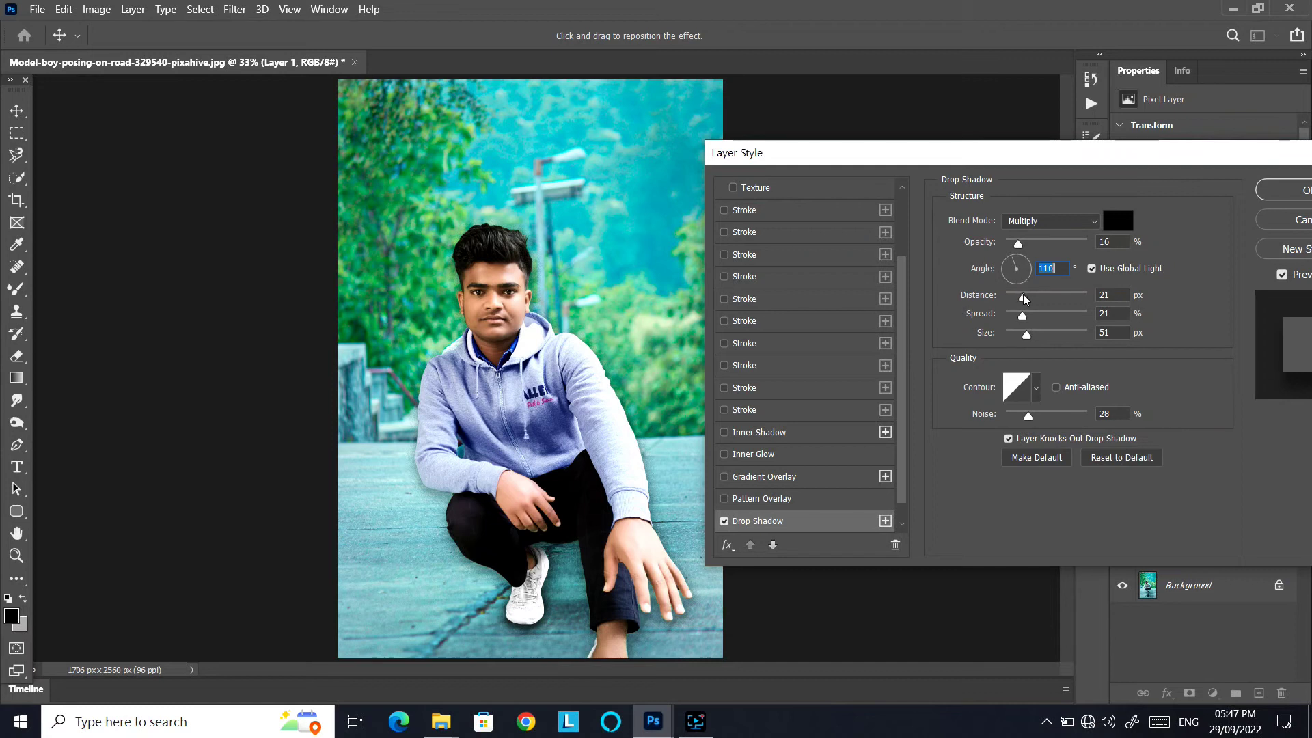
{"action": "left_click_drag", "start_coordinate": [1024, 298], "coordinate": [1094, 313]}
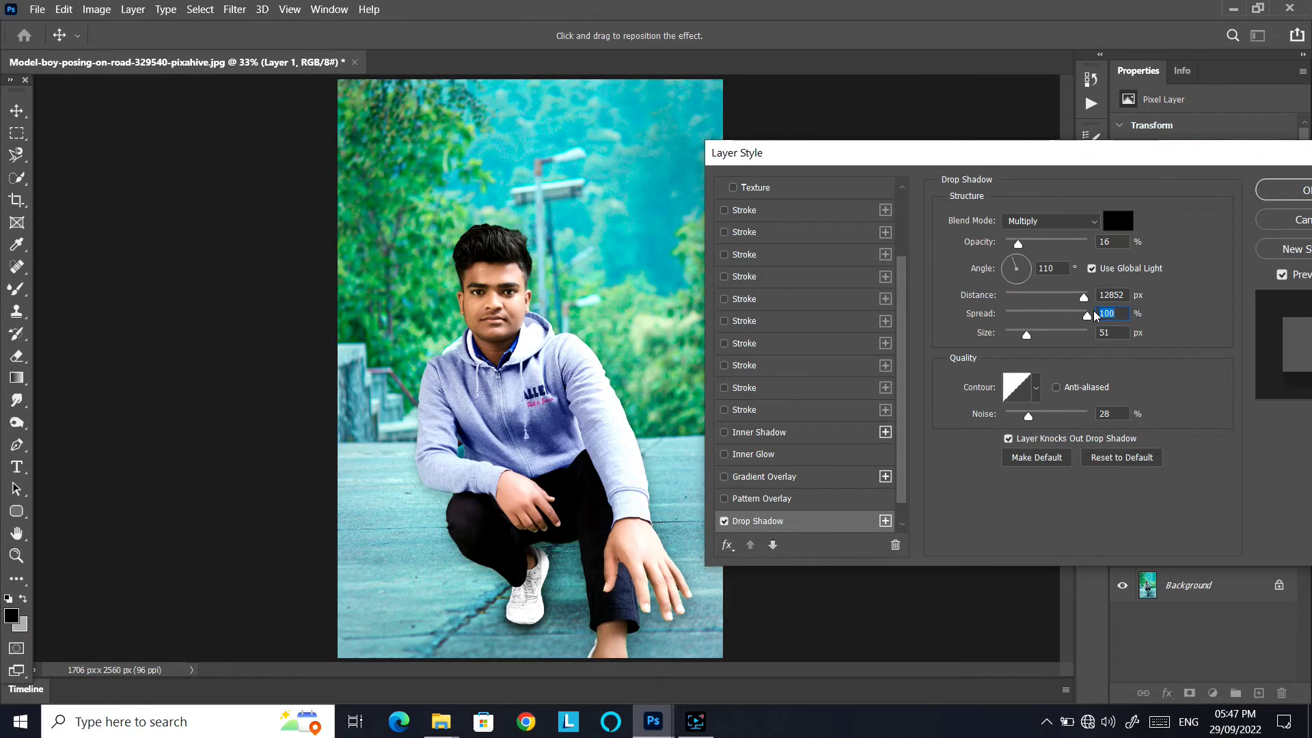
{"action": "left_click", "coordinate": [1009, 334]}
{"action": "left_click_drag", "start_coordinate": [1044, 417], "coordinate": [1080, 420]}
{"action": "left_click_drag", "start_coordinate": [1127, 167], "coordinate": [1070, 156]}
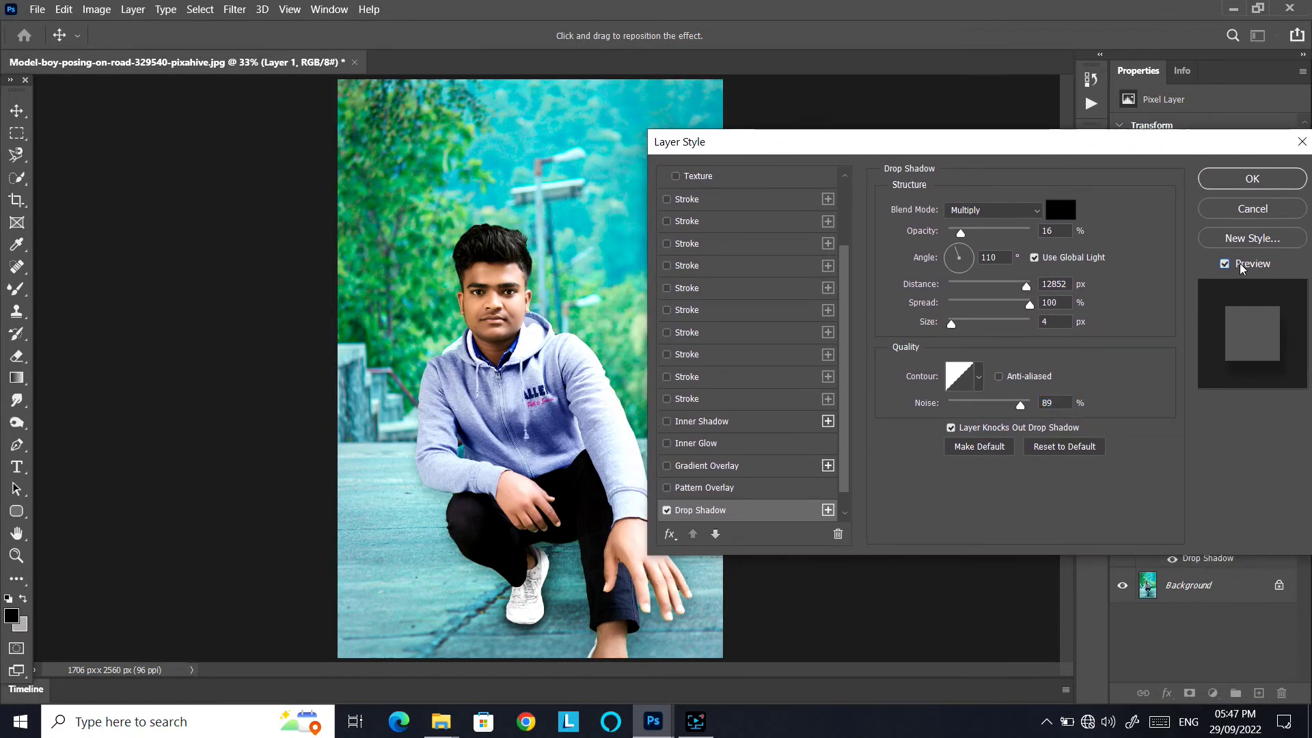
Compare the image with and without the layer style preview, and cancel the drop shadow
{"action": "left_click", "coordinate": [1243, 268]}
{"action": "left_click", "coordinate": [1227, 263]}
{"action": "left_click", "coordinate": [1226, 263]}
{"action": "left_click", "coordinate": [1228, 263]}
{"action": "left_click", "coordinate": [1233, 269]}
{"action": "left_click", "coordinate": [1231, 271]}
{"action": "left_click", "coordinate": [1230, 271]}
{"action": "left_click", "coordinate": [1230, 271]}
{"action": "left_click", "coordinate": [1255, 266]}
{"action": "left_click", "coordinate": [1256, 266]}
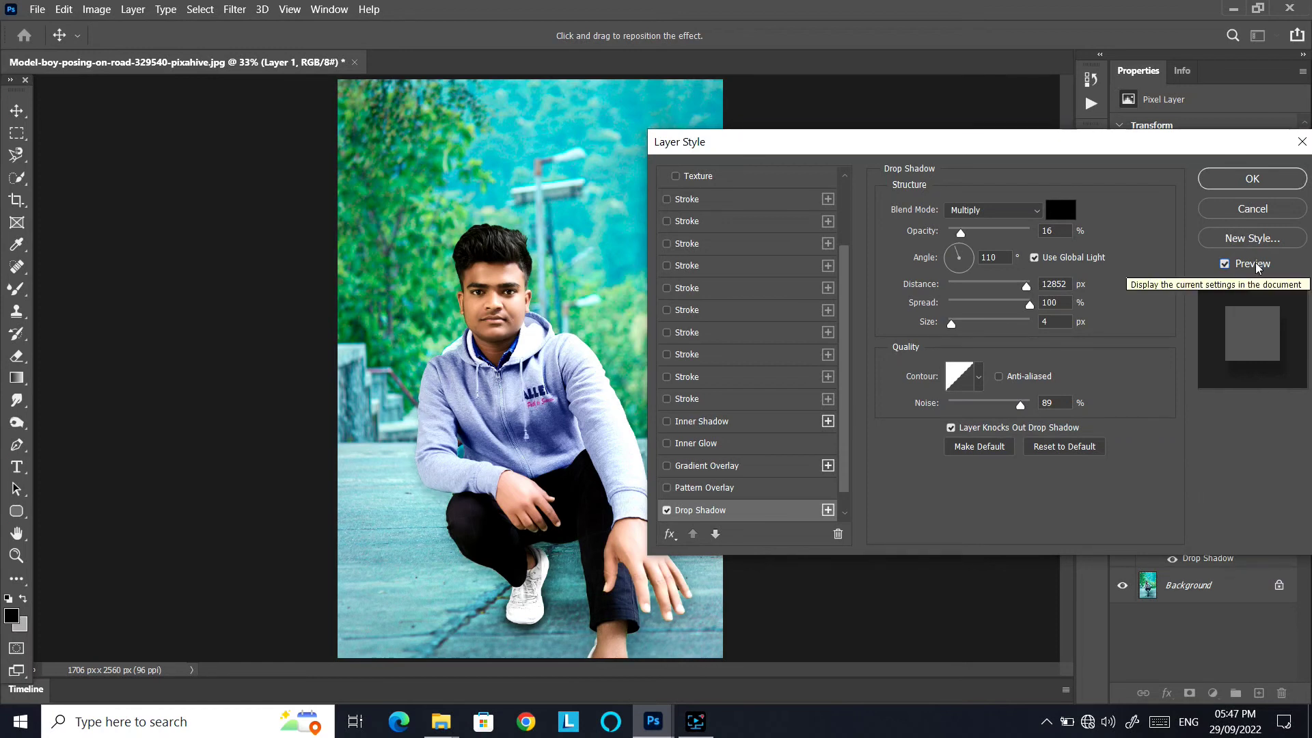
{"action": "left_click", "coordinate": [1257, 268]}
{"action": "left_click", "coordinate": [1257, 266]}
{"action": "left_click", "coordinate": [1256, 267]}
{"action": "left_click", "coordinate": [1257, 266]}
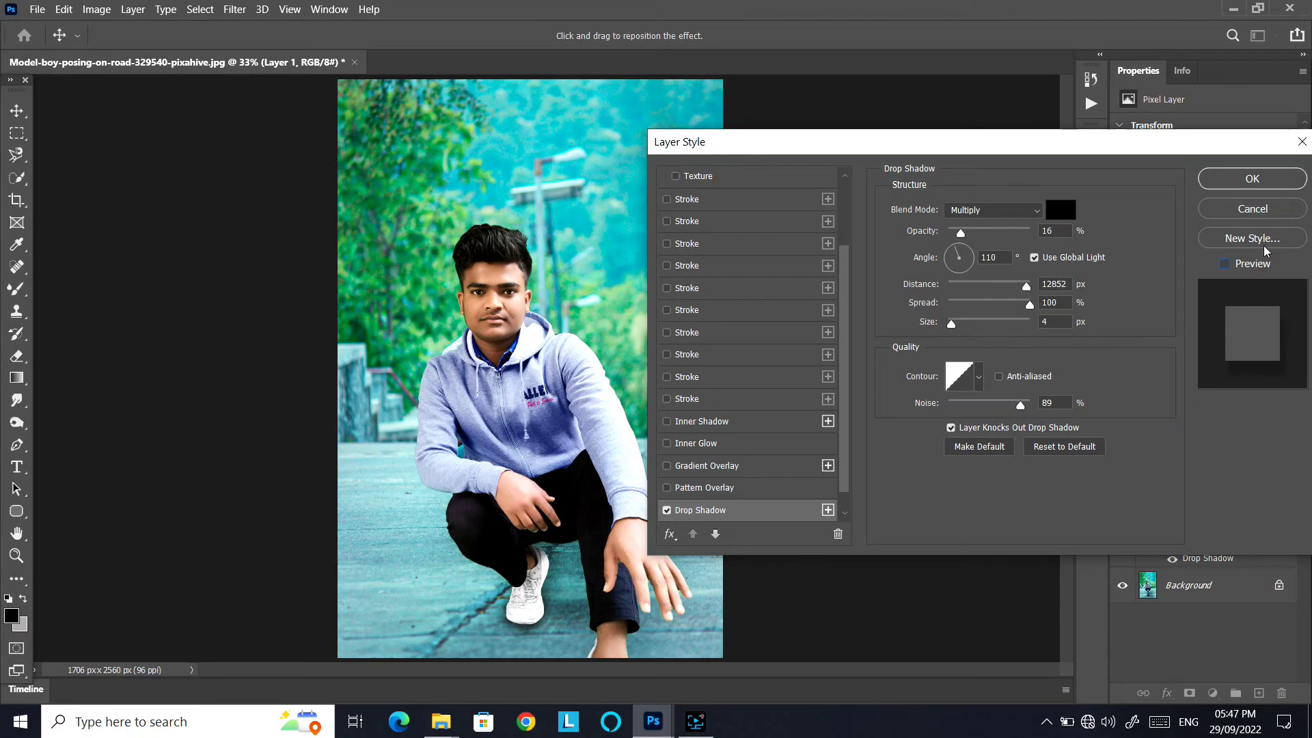
{"action": "left_click", "coordinate": [1253, 209]}
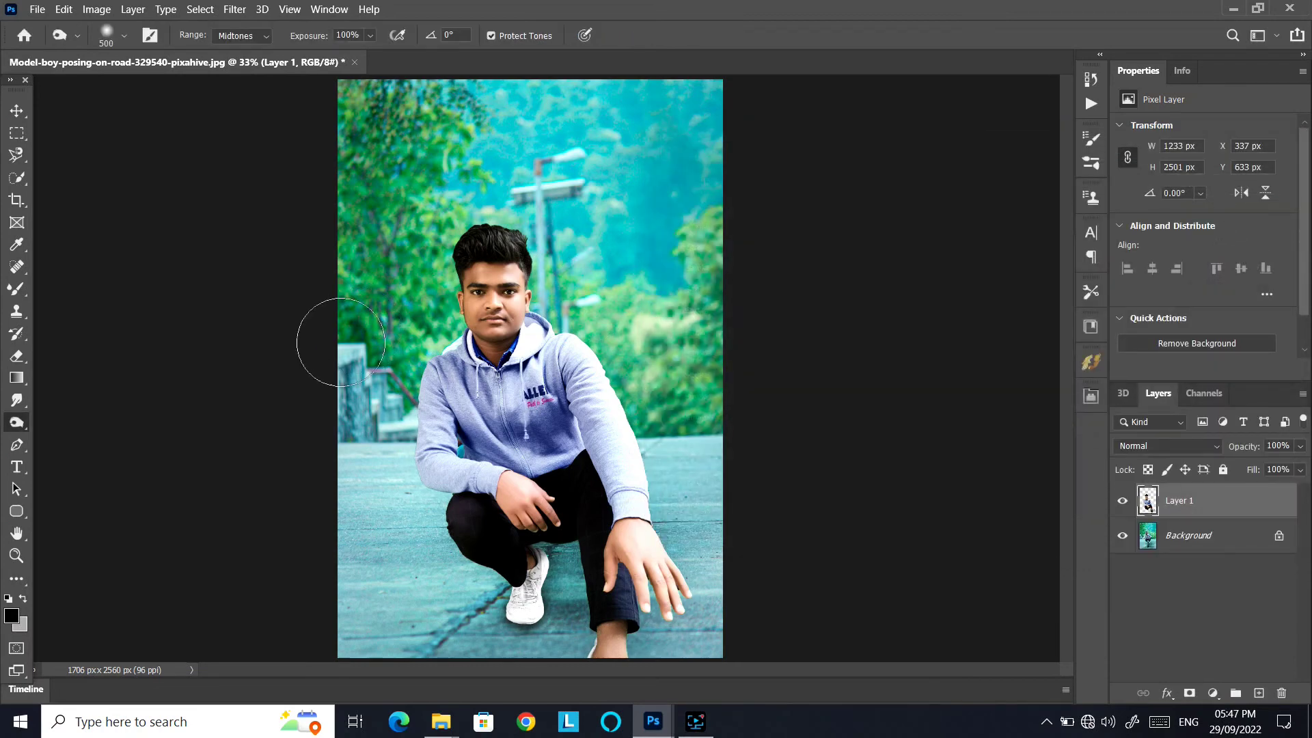
Nudge the man's cutout on Layer 1 straight up to Y 609 px with the Move tool, and deselect the layer
{"action": "left_click", "coordinate": [16, 110]}
{"action": "key", "text": "Up"}
{"action": "key", "text": "Up"}
{"action": "key", "text": "Up"}
{"action": "key", "text": "Up"}
{"action": "key", "text": "Up"}
{"action": "key", "text": "Up"}
{"action": "key", "text": "Up"}
{"action": "key", "text": "Up"}
{"action": "key", "text": "Up"}
{"action": "key", "text": "Up"}
{"action": "key", "text": "Up"}
{"action": "key", "text": "Up"}
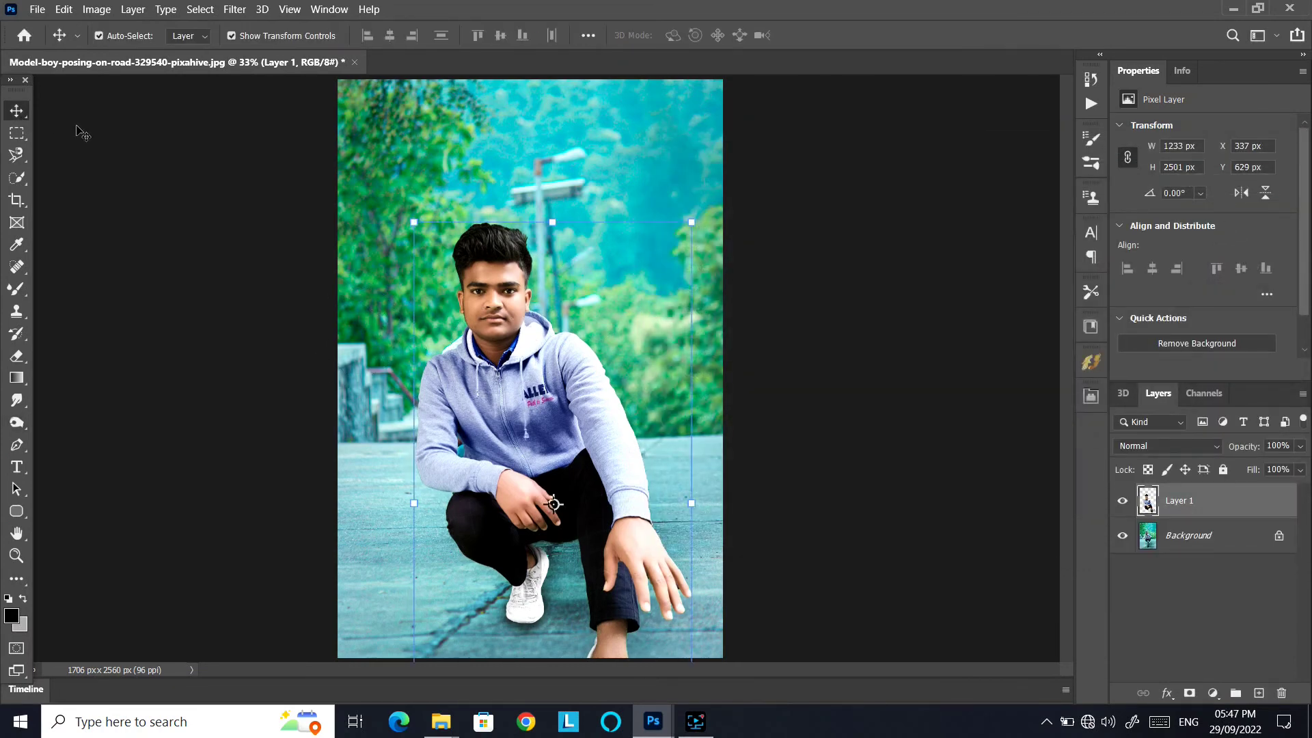
{"action": "key", "text": "Up"}
{"action": "key", "text": "Up"}
{"action": "key", "text": "Up"}
{"action": "key", "text": "Up"}
{"action": "key", "text": "Up"}
{"action": "key", "text": "Up"}
{"action": "key", "text": "Up"}
{"action": "key", "text": "Up"}
{"action": "key", "text": "Up"}
{"action": "key", "text": "Up"}
{"action": "key", "text": "Up"}
{"action": "key", "text": "Up"}
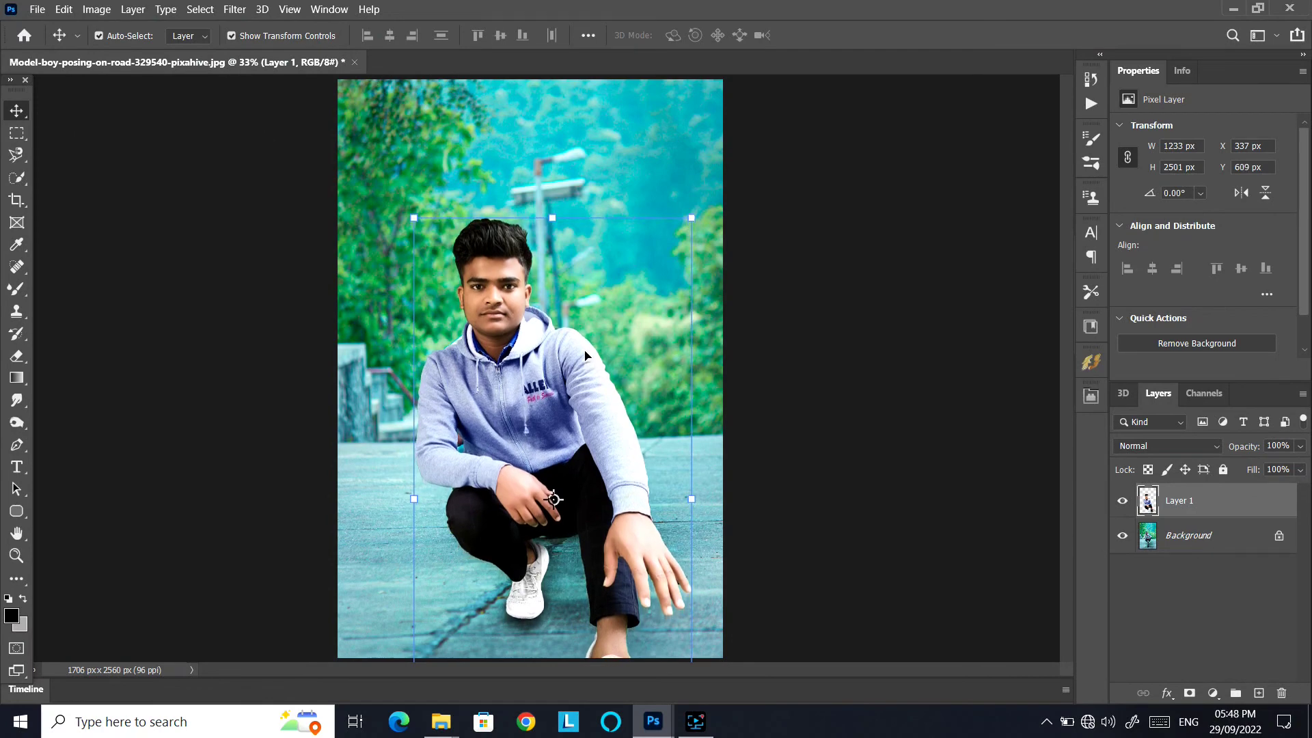
{"action": "left_click", "coordinate": [813, 331]}
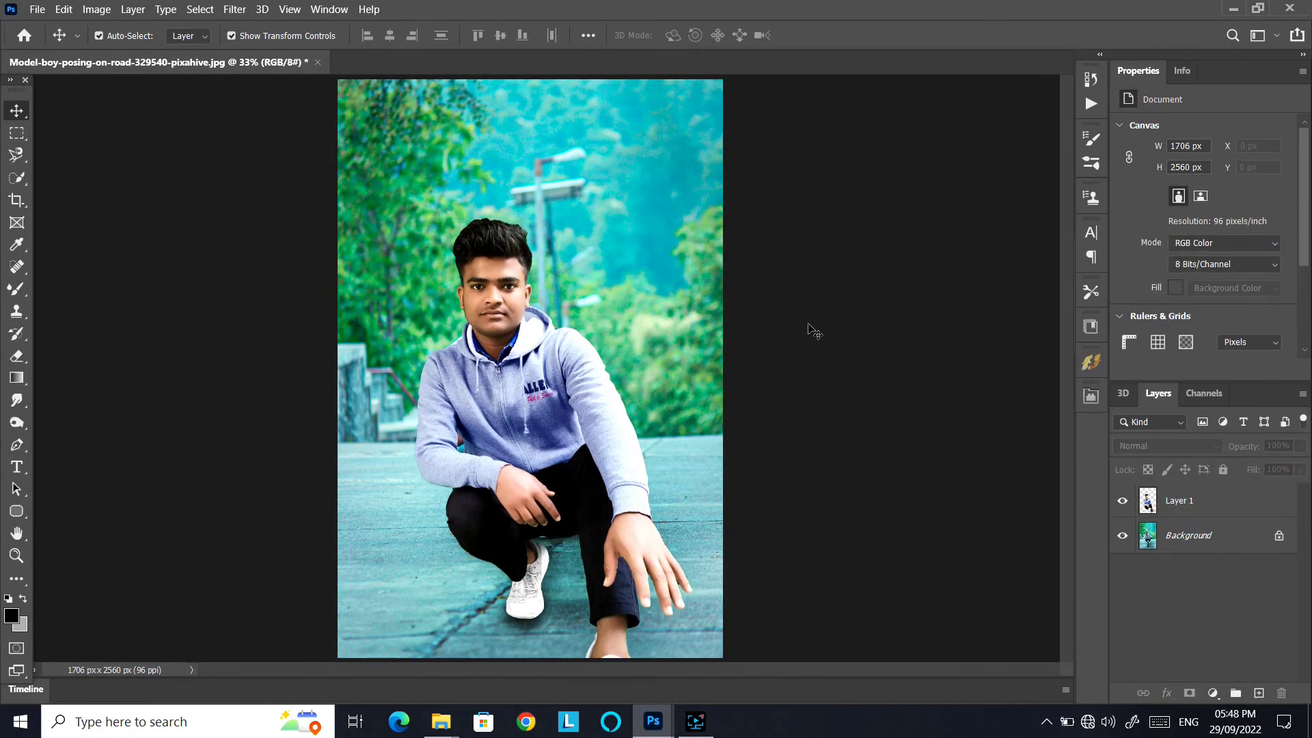
Save the composite as a JPEG file named 5r8 in the ADOBE folder, accepting the offered JPEG options
{"action": "left_click", "coordinate": [37, 9]}
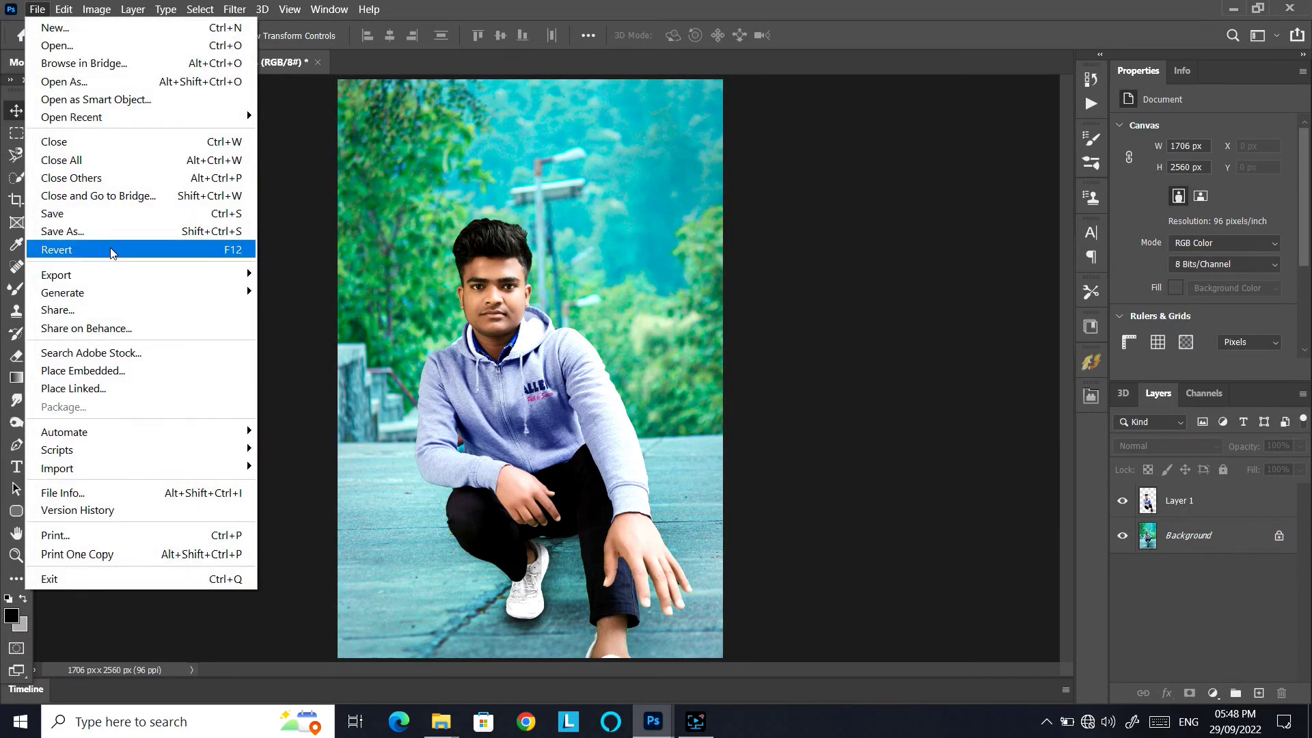
{"action": "left_click", "coordinate": [112, 232]}
{"action": "left_click", "coordinate": [214, 293]}
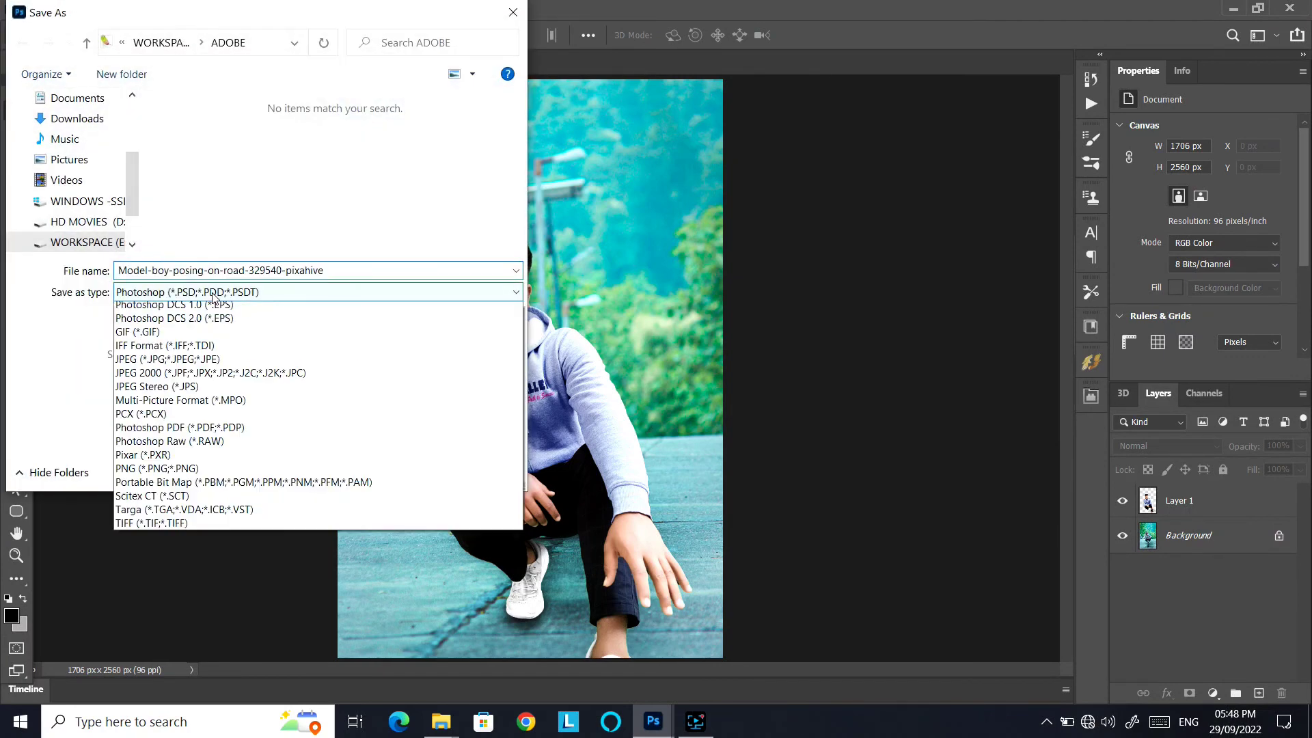
{"action": "left_click", "coordinate": [322, 448]}
{"action": "key", "text": "alt+n"}
{"action": "type", "text": "5r8"}
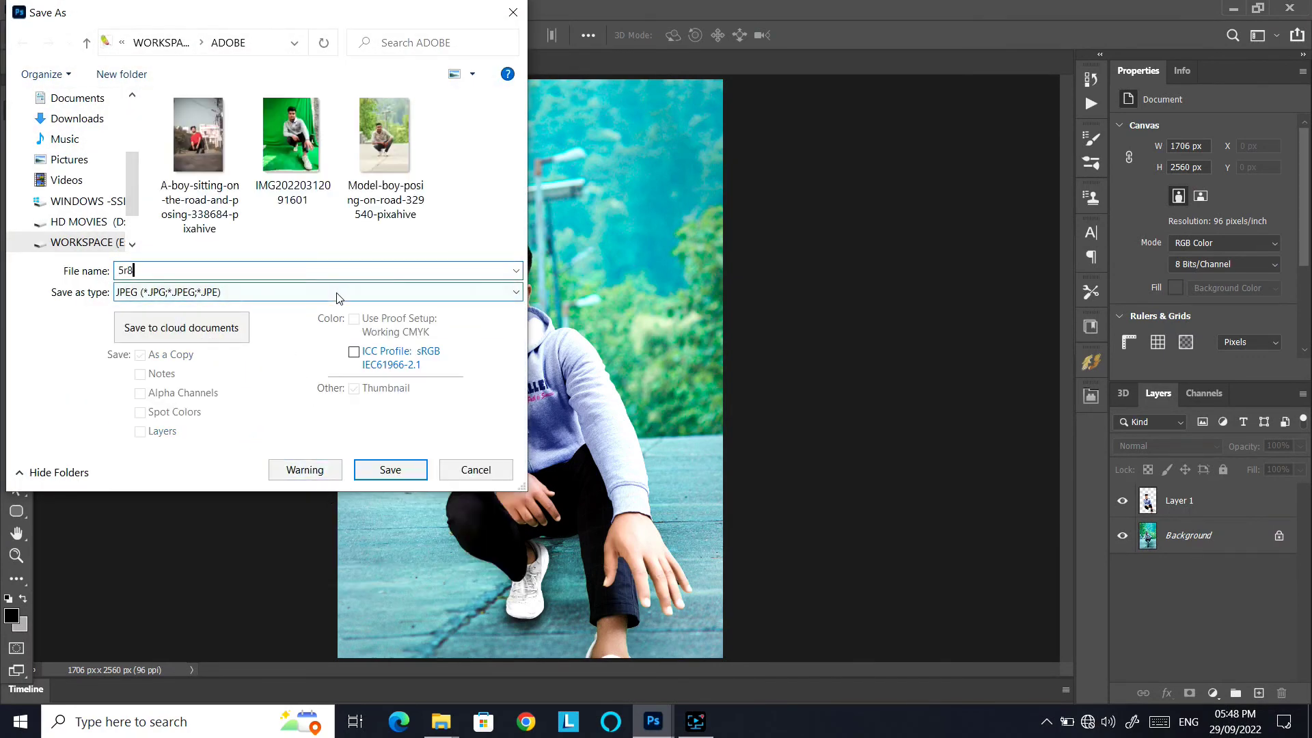
{"action": "left_click", "coordinate": [418, 474]}
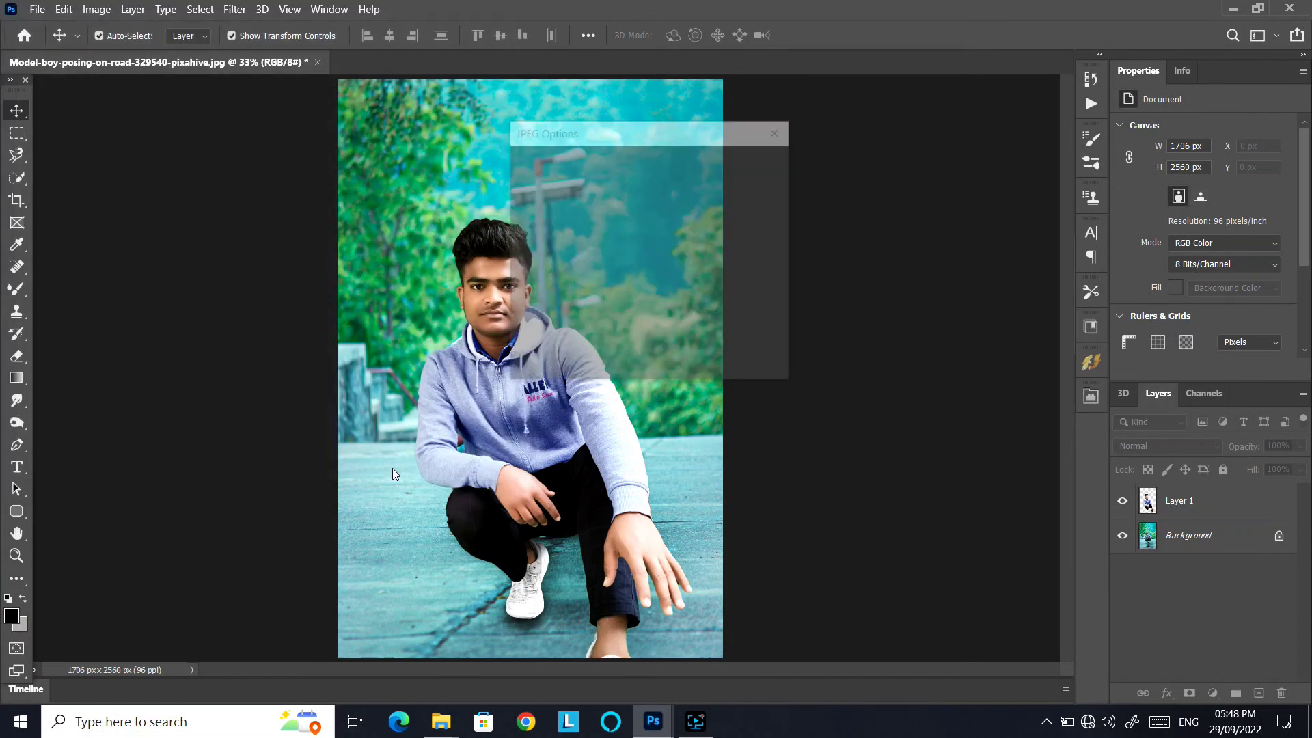
{"action": "left_click", "coordinate": [751, 163]}
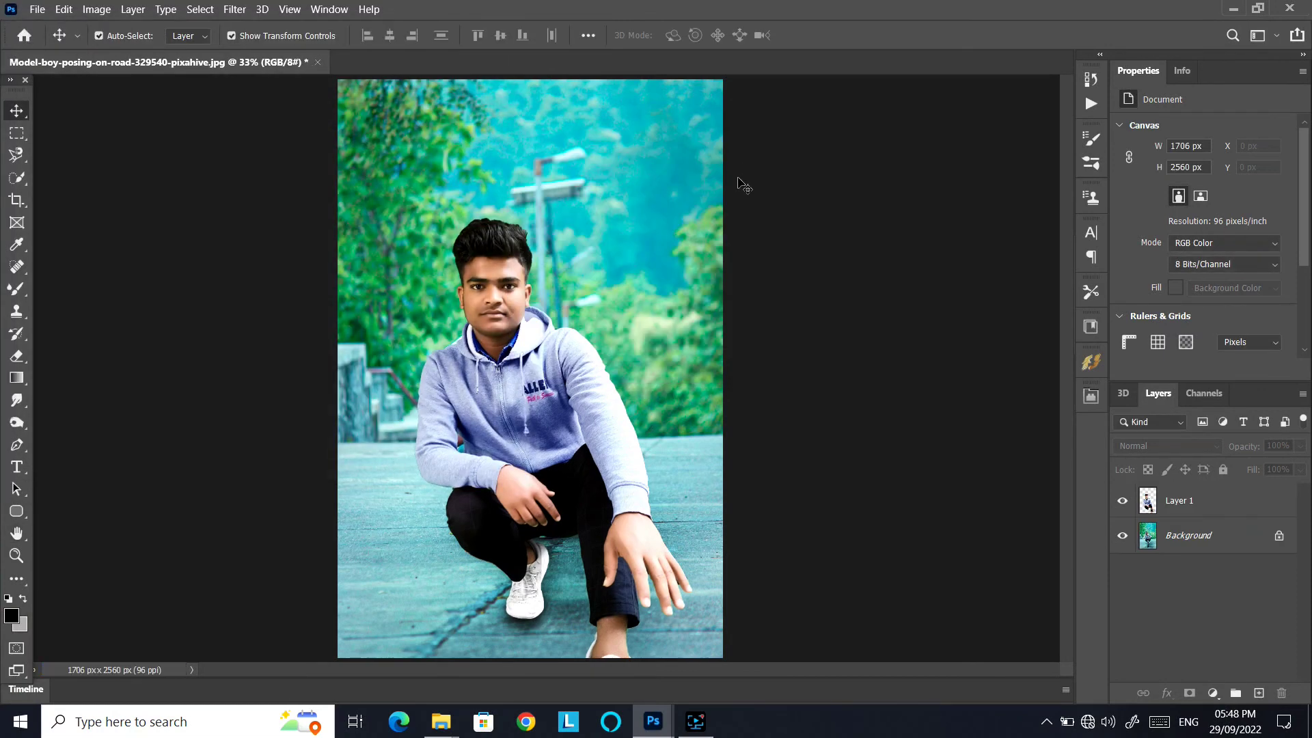
Close the composite document without saving its changes, and bring up the file selection for opening another image
{"action": "left_click", "coordinate": [318, 62]}
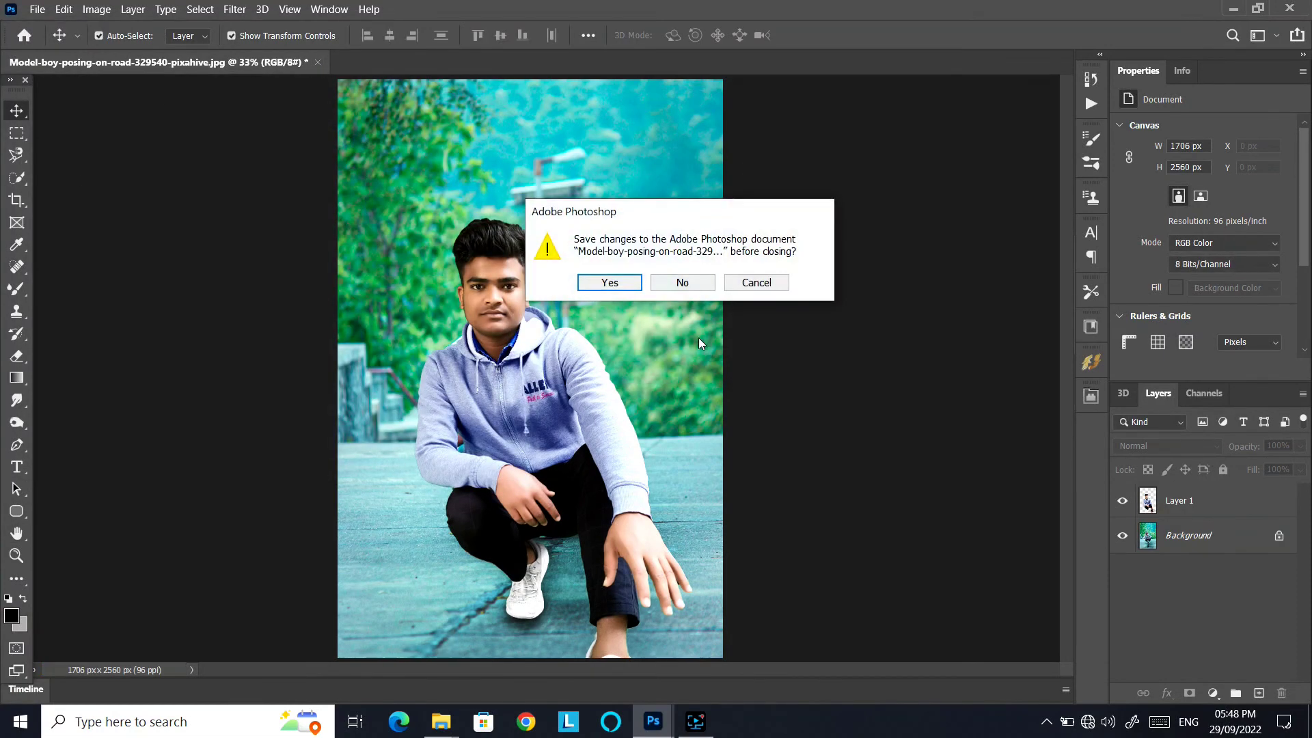
{"action": "left_click", "coordinate": [682, 283]}
{"action": "key", "text": "ctrl+o"}
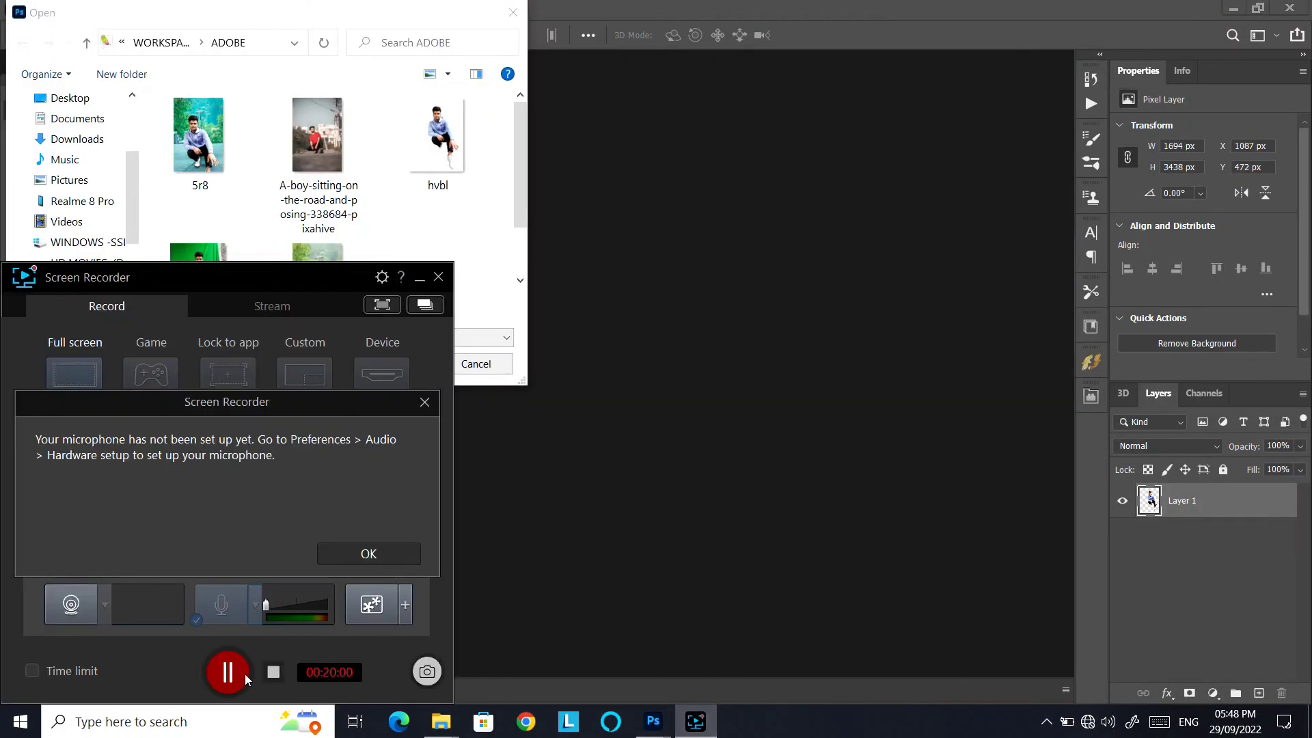
{"action": "left_click", "coordinate": [366, 552]}
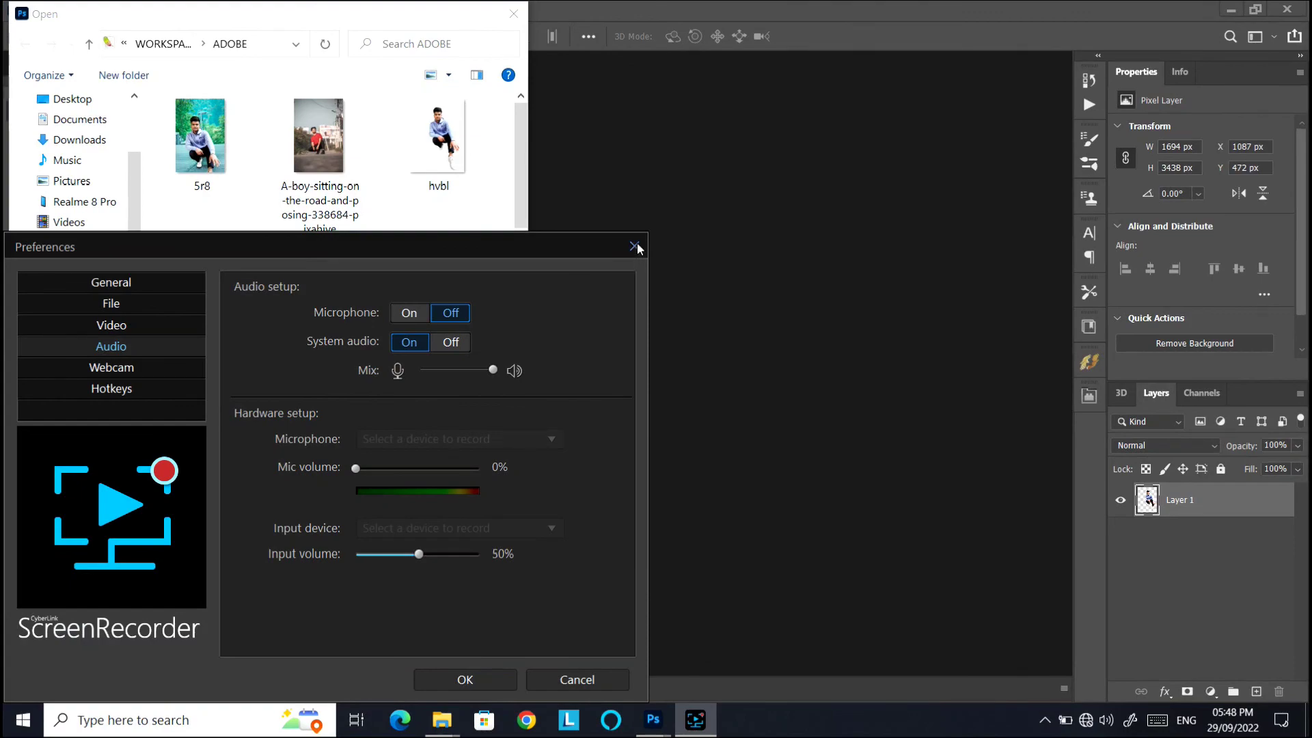